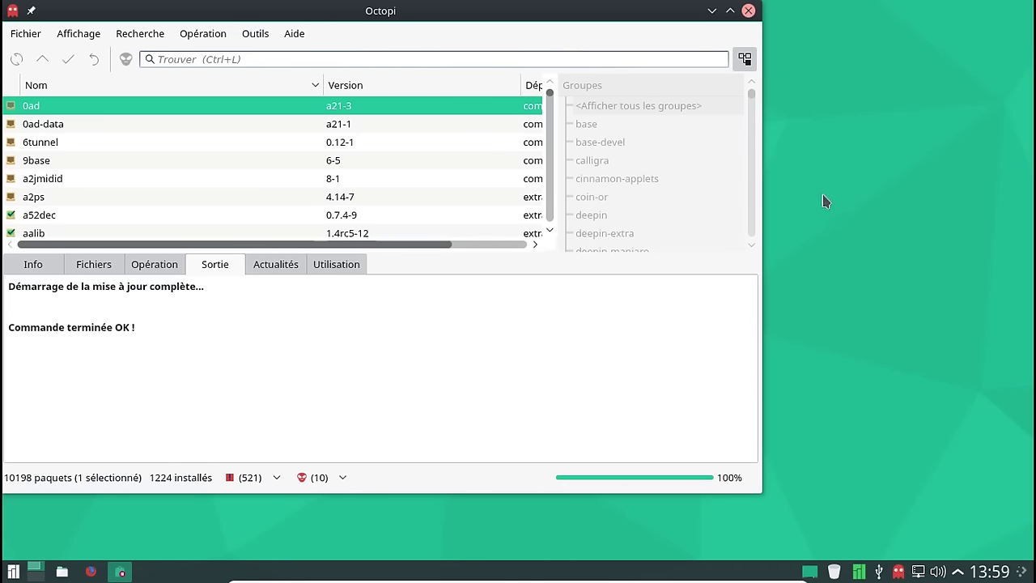
- Close the Octopi package manager and launch the Konsole terminal
click(749, 10)
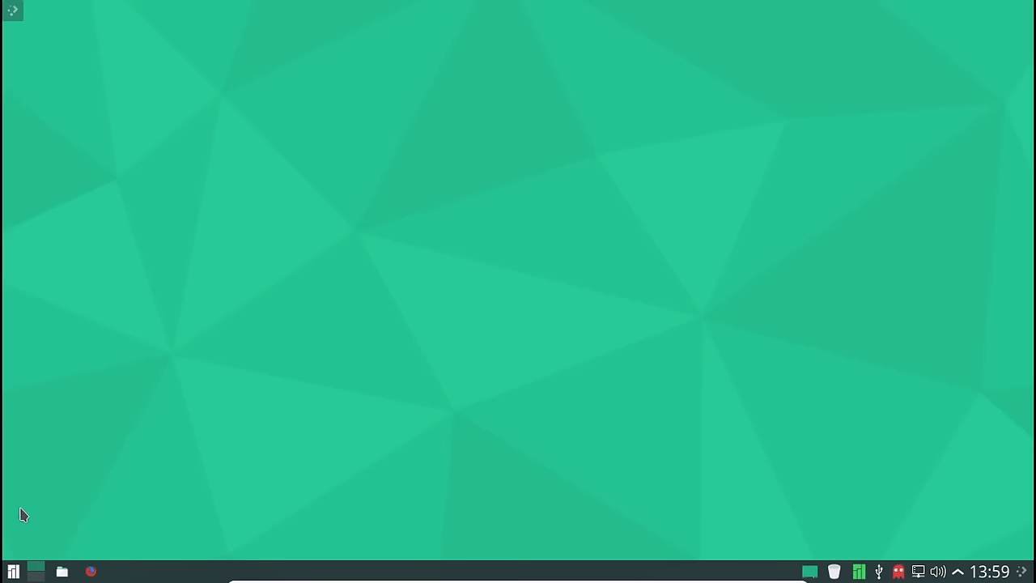
click(13, 572)
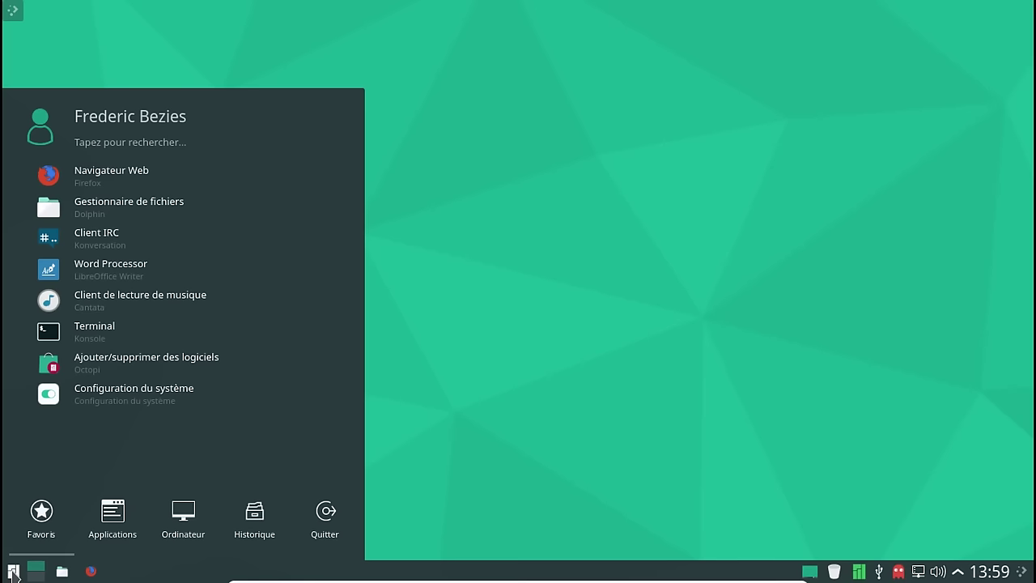
click(13, 573)
click(13, 572)
click(99, 332)
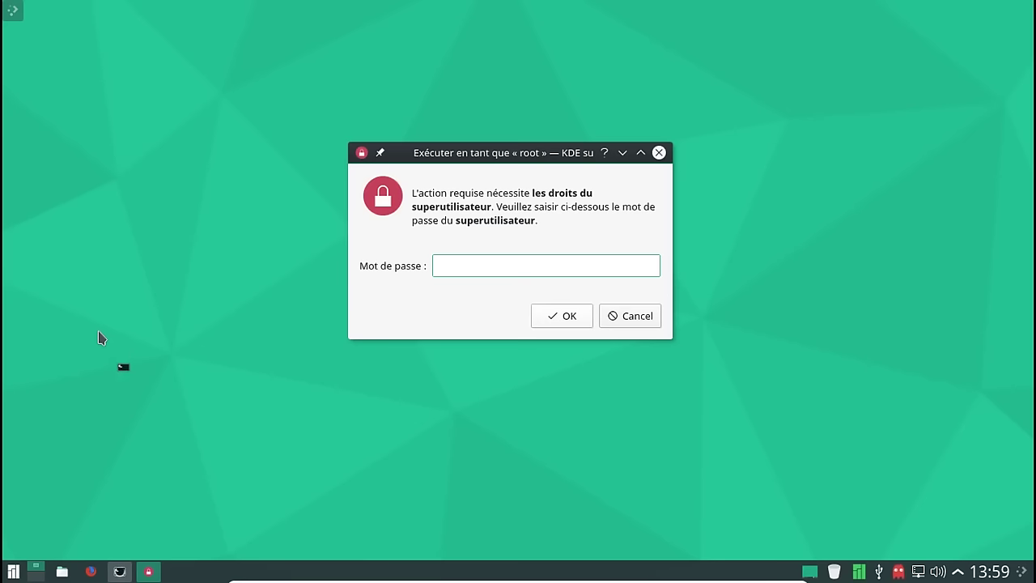
- Clear the superuser password field and dismiss the root authorization prompt
text(****)
key(BackSpace)
key(BackSpace)
key(BackSpace)
key(BackSpace)
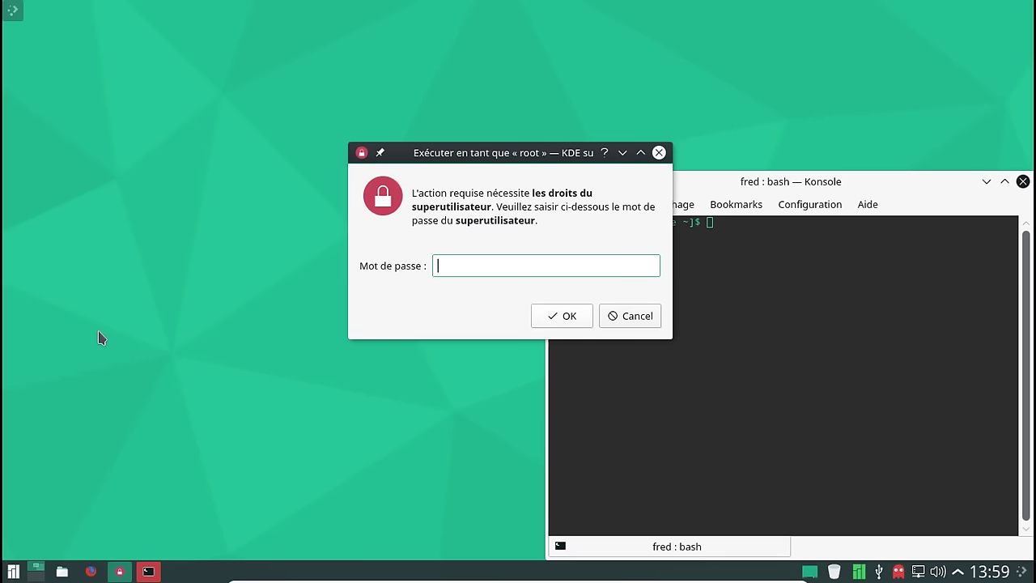
key(Escape)
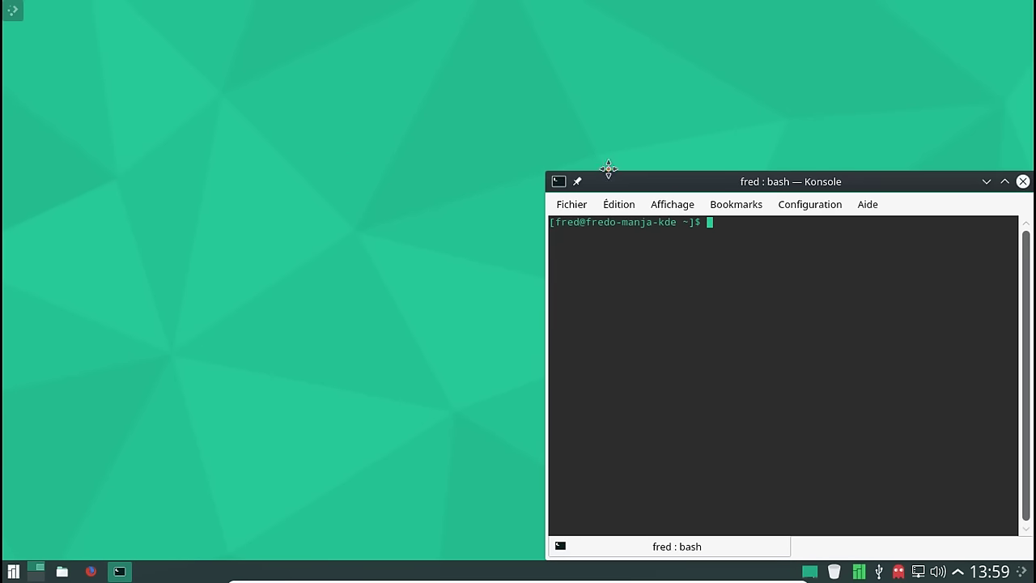
- Move the terminal clear of the screen edge and run sudo pacman-mirrors -g, authenticating with the account password
drag(615, 180, 229, 94)
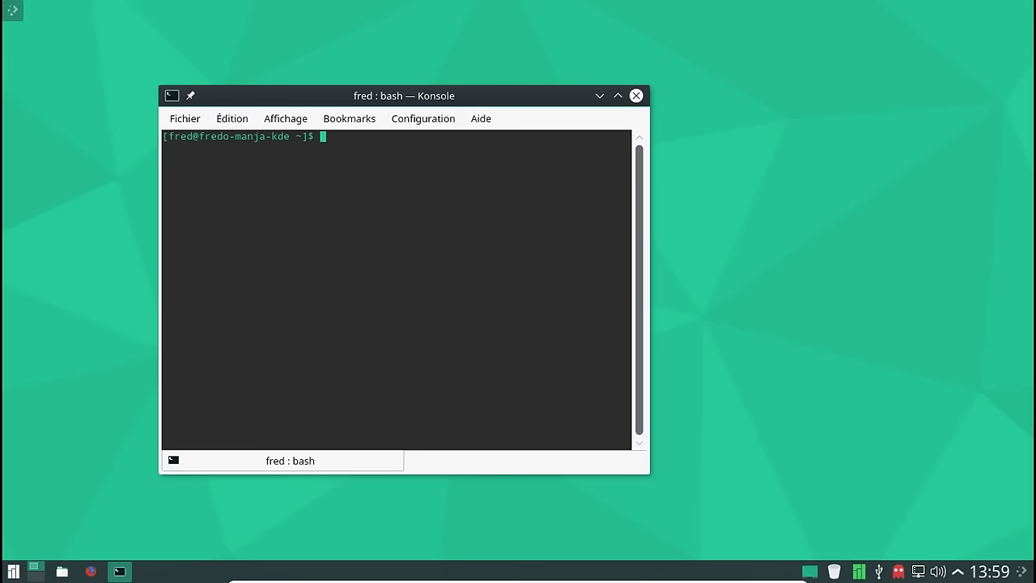
text(sudo pacman-mirrors -g)
key(Return)
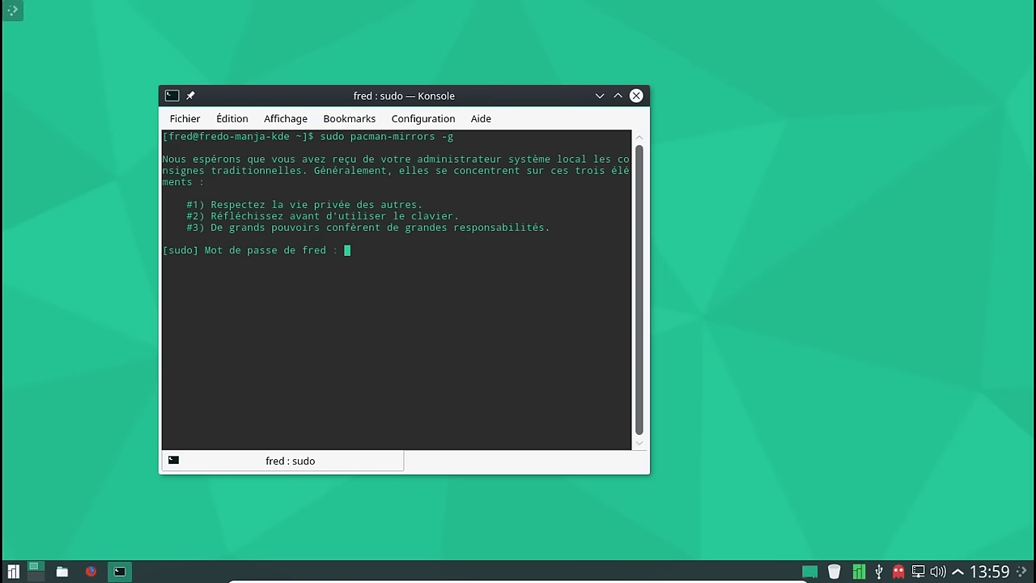
key(Return)
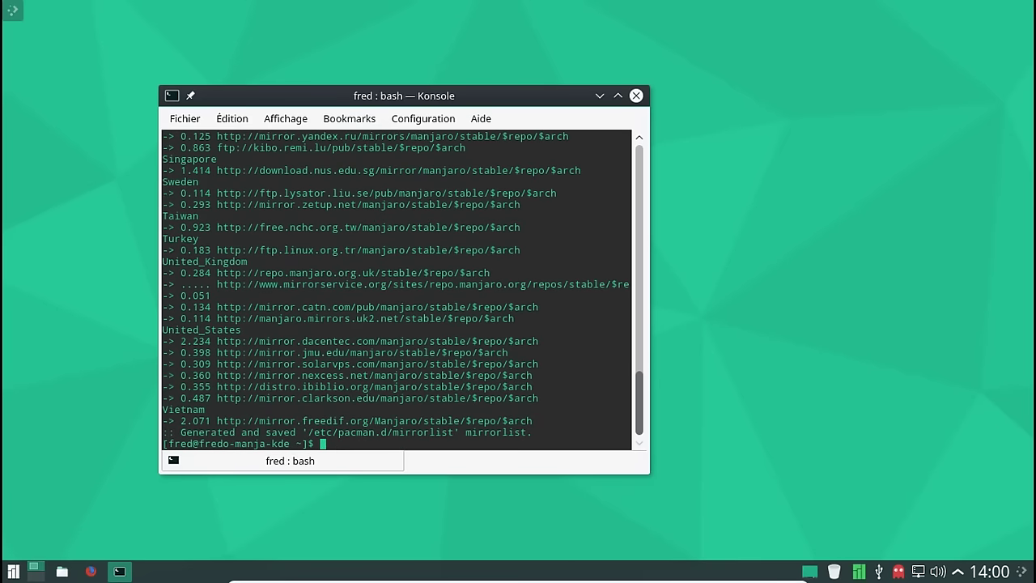
- Start a full system and AUR upgrade with yaourt -Syyua and leave the virtual machine's full-screen display
text(yaourt -Syyua)
key(Return)
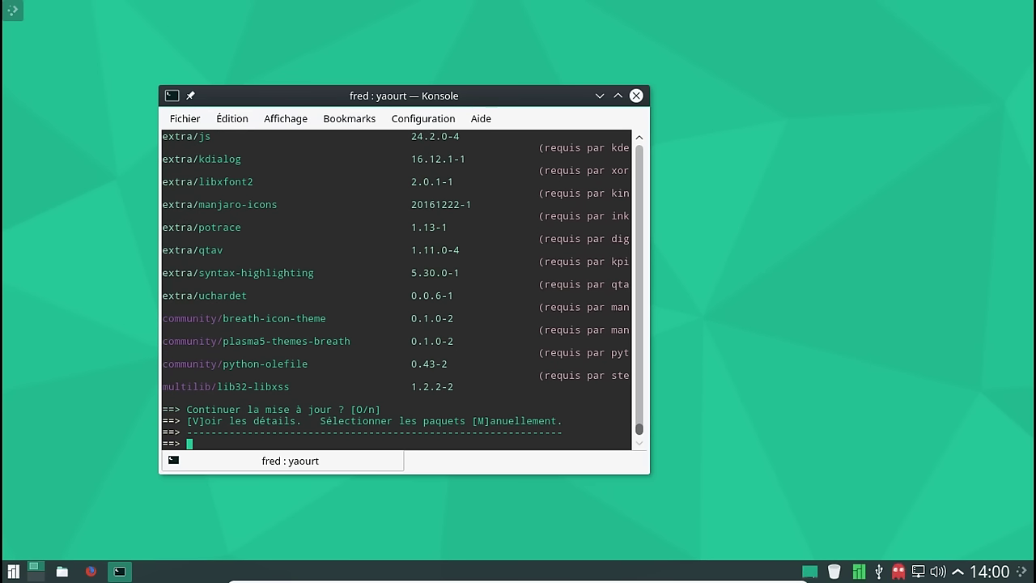
key(ctrl+f)
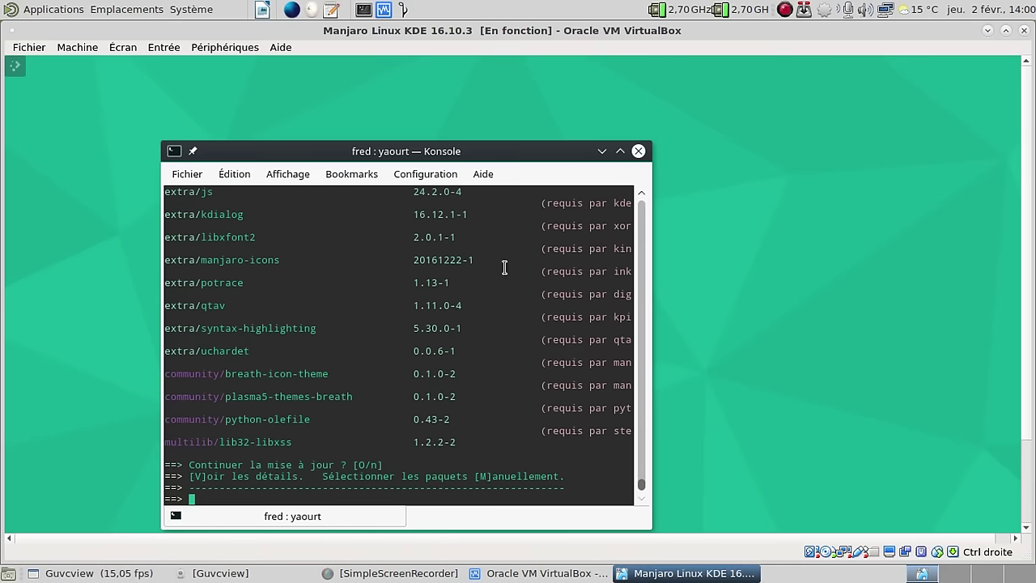
- Bring up the Guvcview webcam preview and save the running screen recording
click(243, 573)
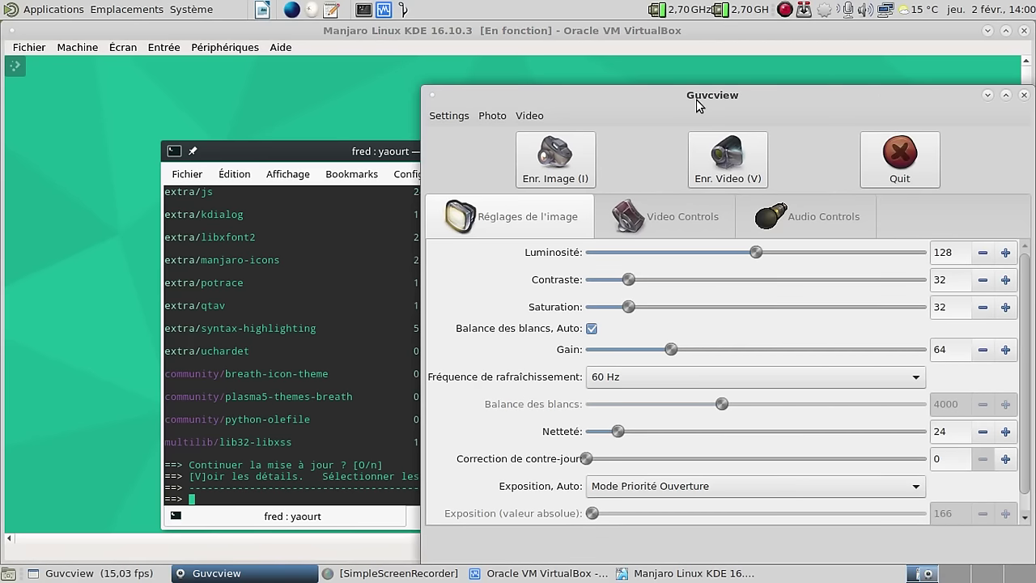
click(989, 95)
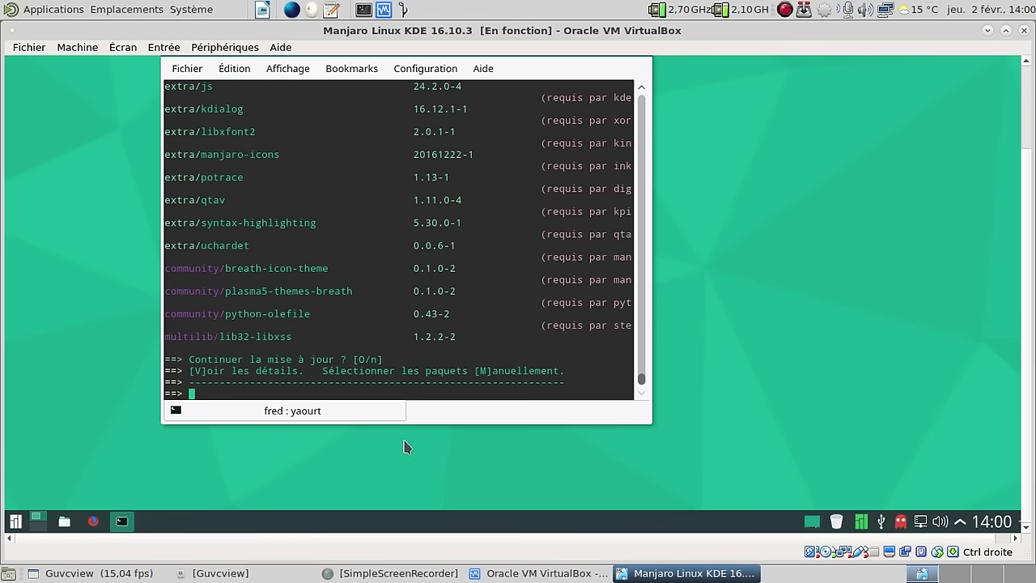
click(227, 573)
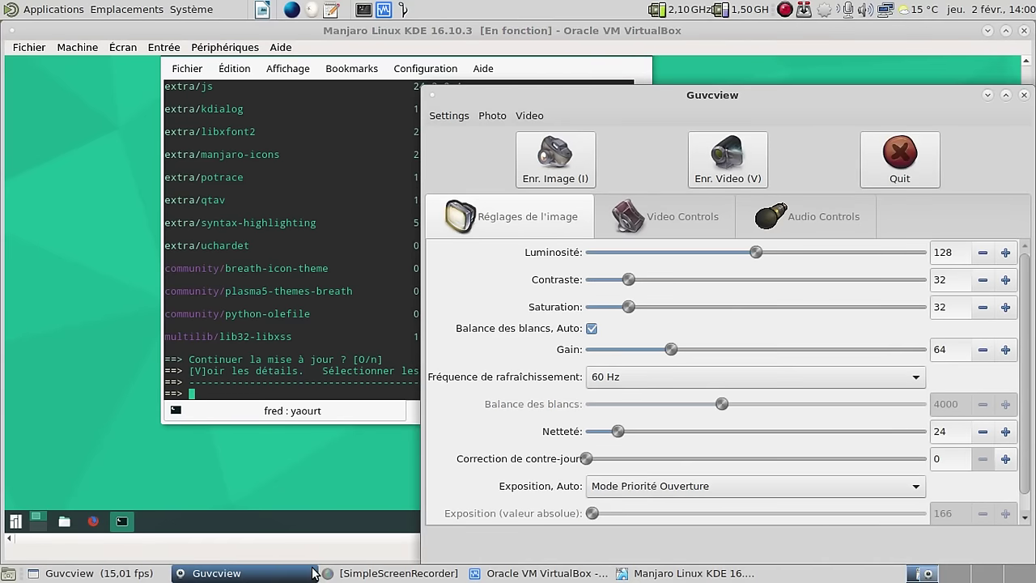
click(223, 573)
click(116, 575)
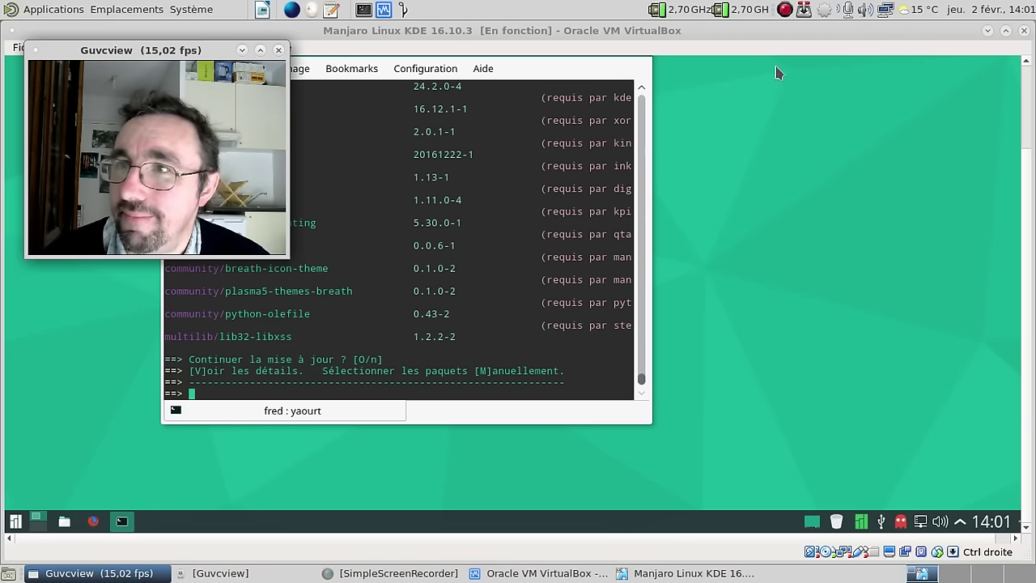
right_click(784, 11)
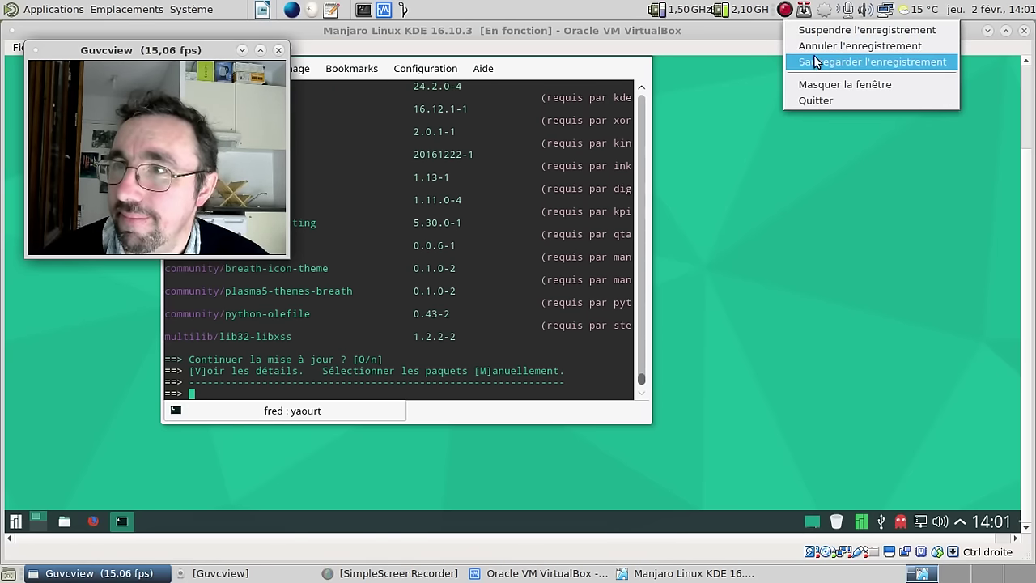
click(814, 58)
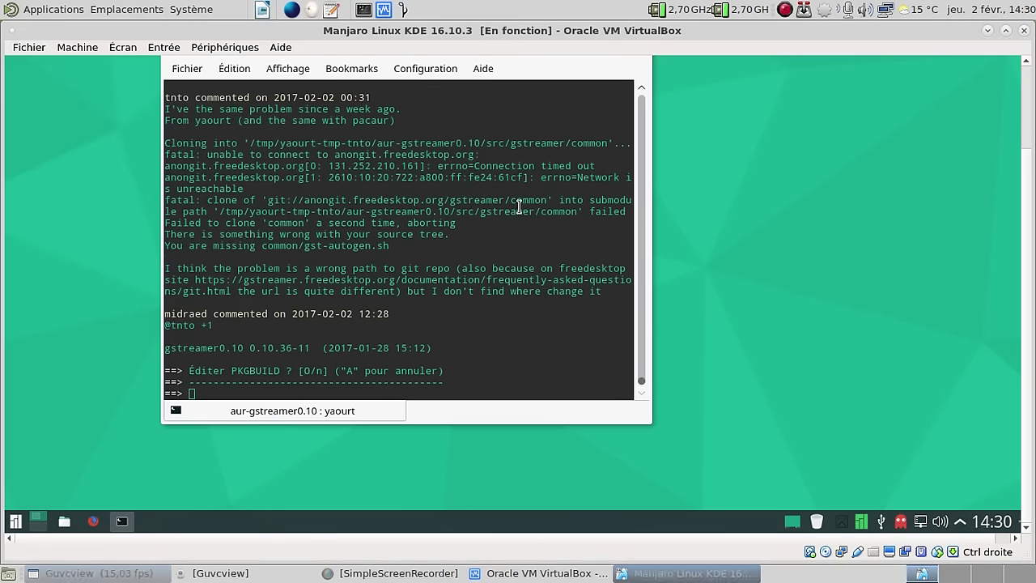
- Abort the pending gstreamer0.10 package build and list the foreign packages with yaourt -Qam
click(519, 208)
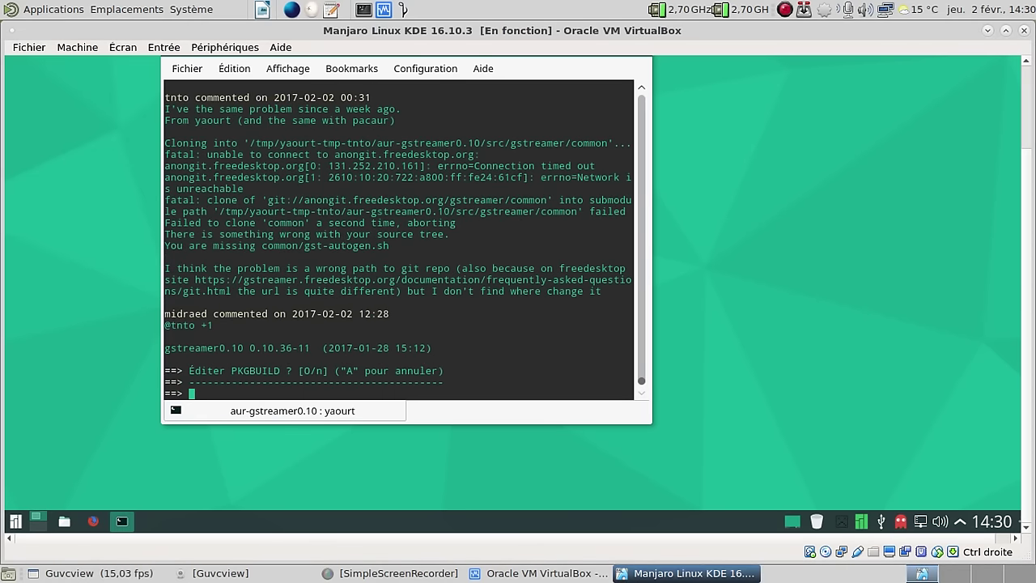
key(ctrl+c)
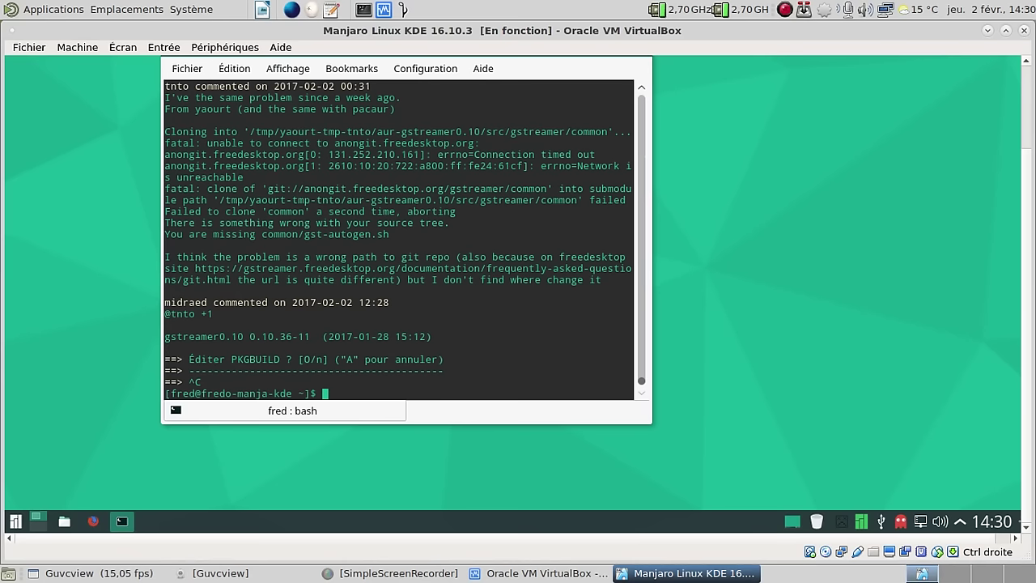
text(yaourt -Qa)
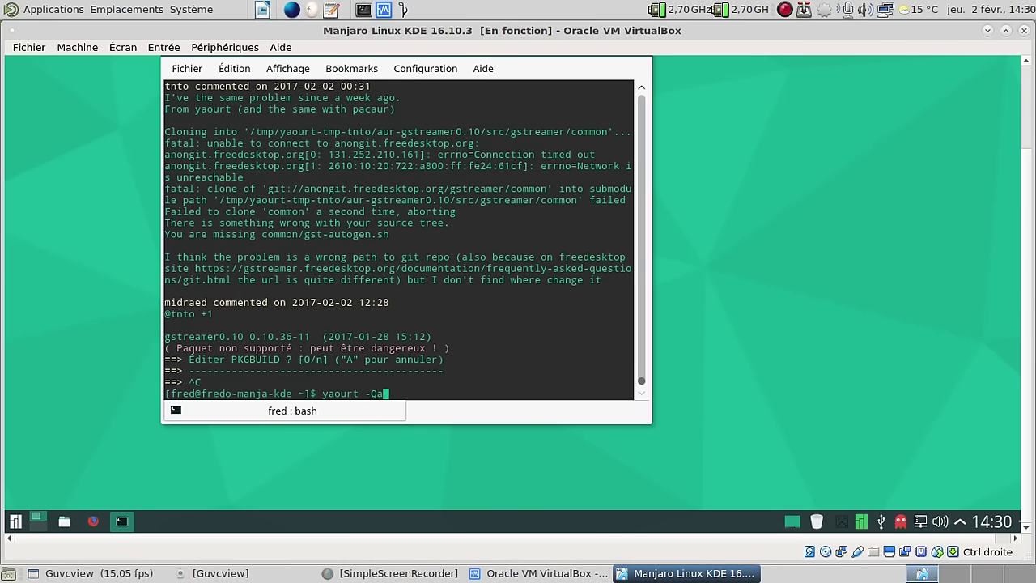
text(m)
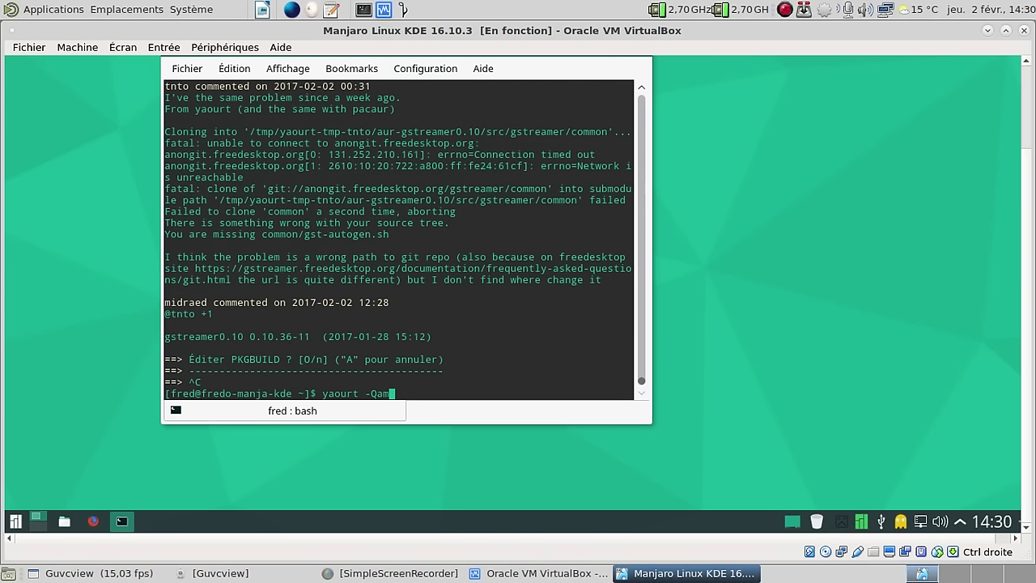
key(Return)
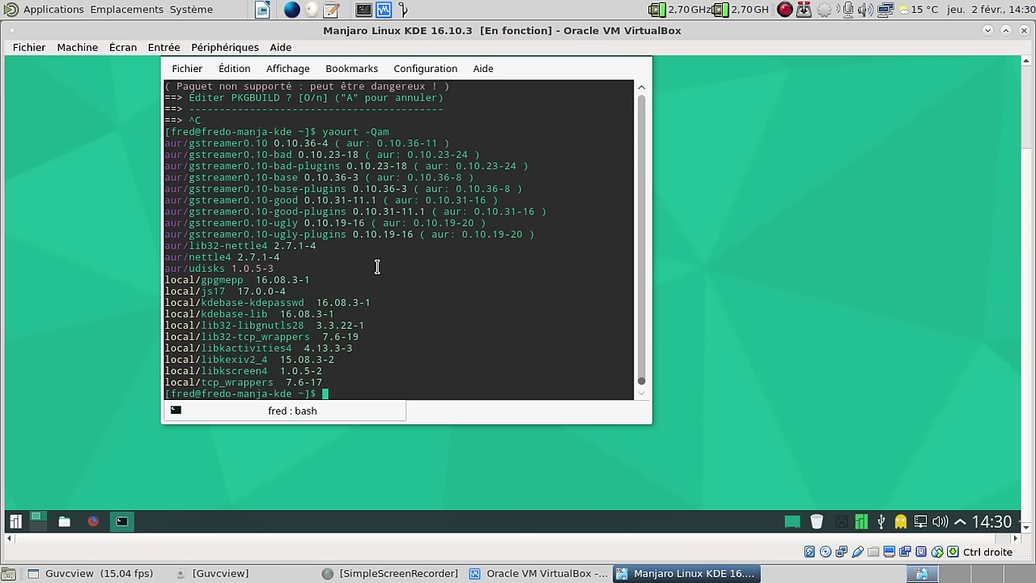
- Exit the terminal session and request a restart of the Manjaro system
text(exit)
key(Return)
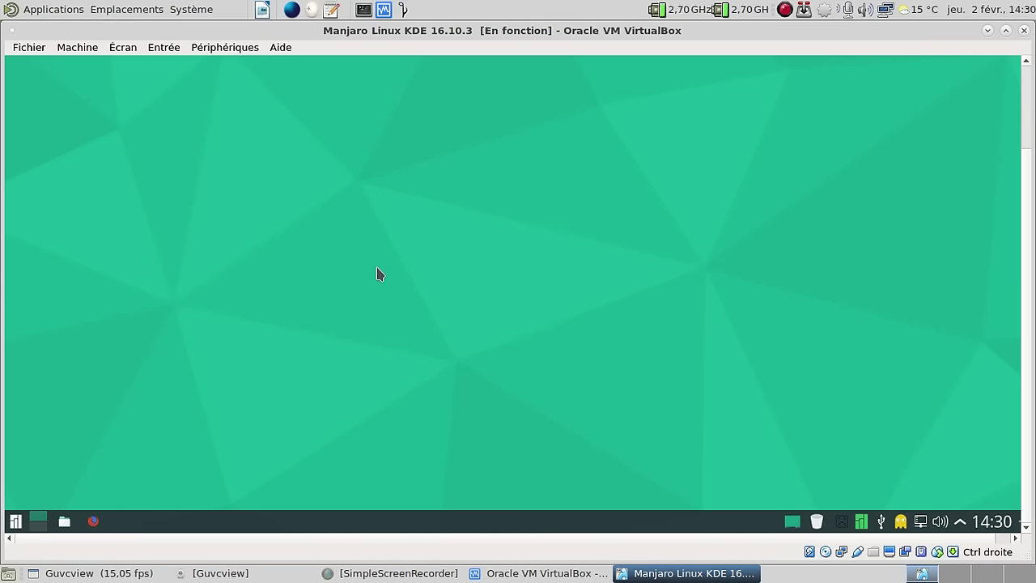
click(16, 521)
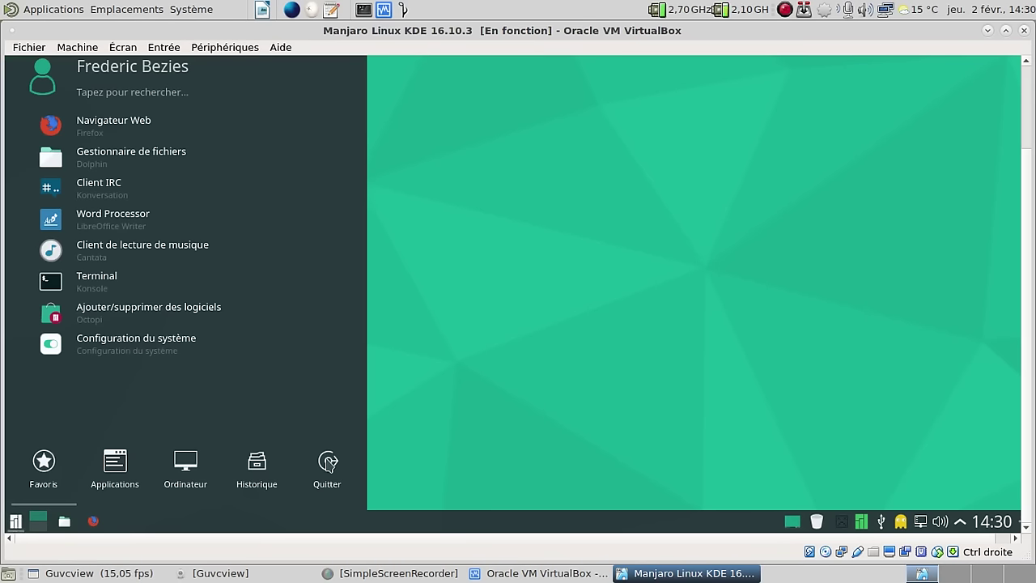
click(328, 463)
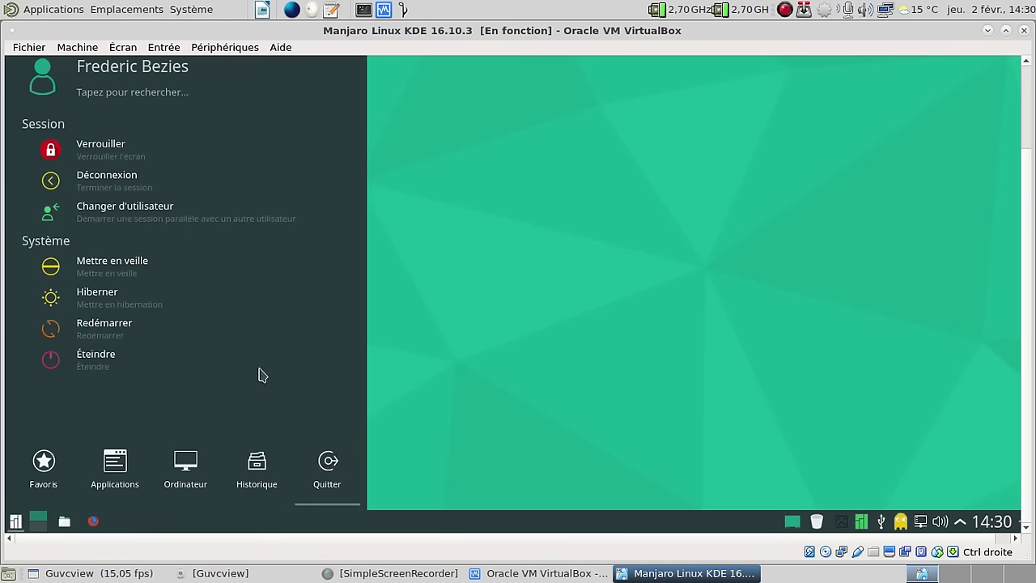
click(147, 328)
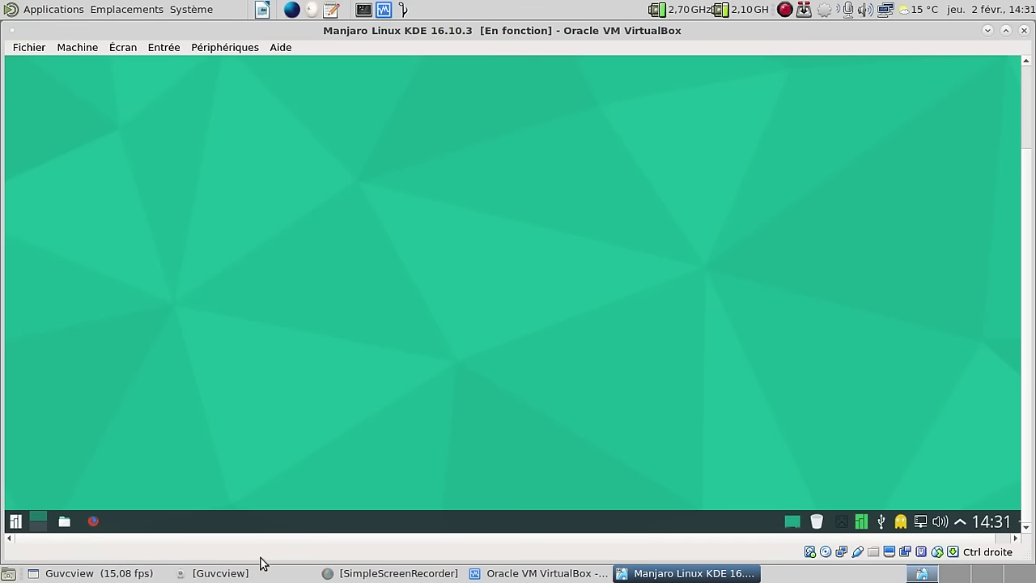
- Bring the Guvcview webcam preview window in front of the virtual machine
click(198, 577)
click(198, 577)
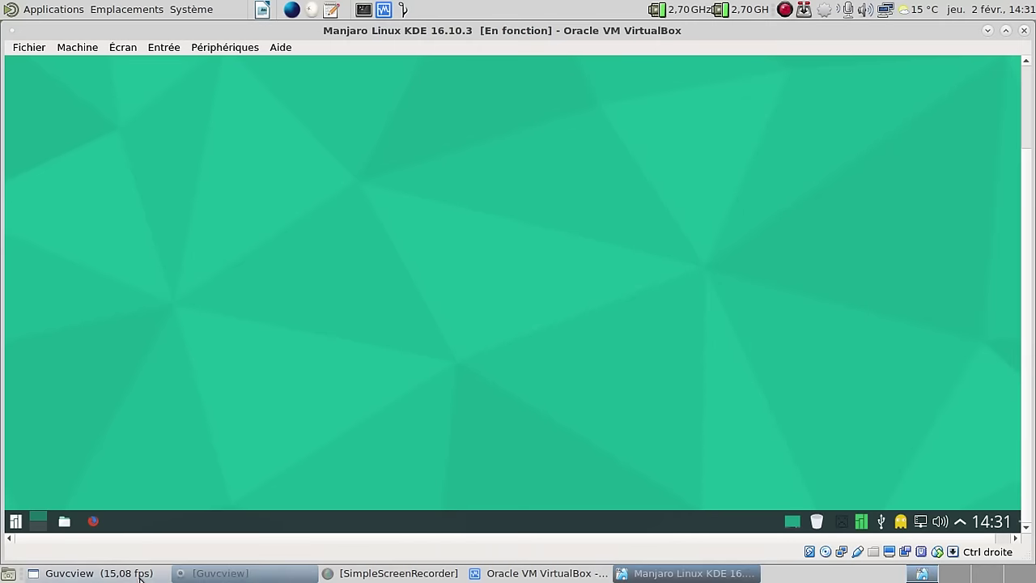
click(139, 575)
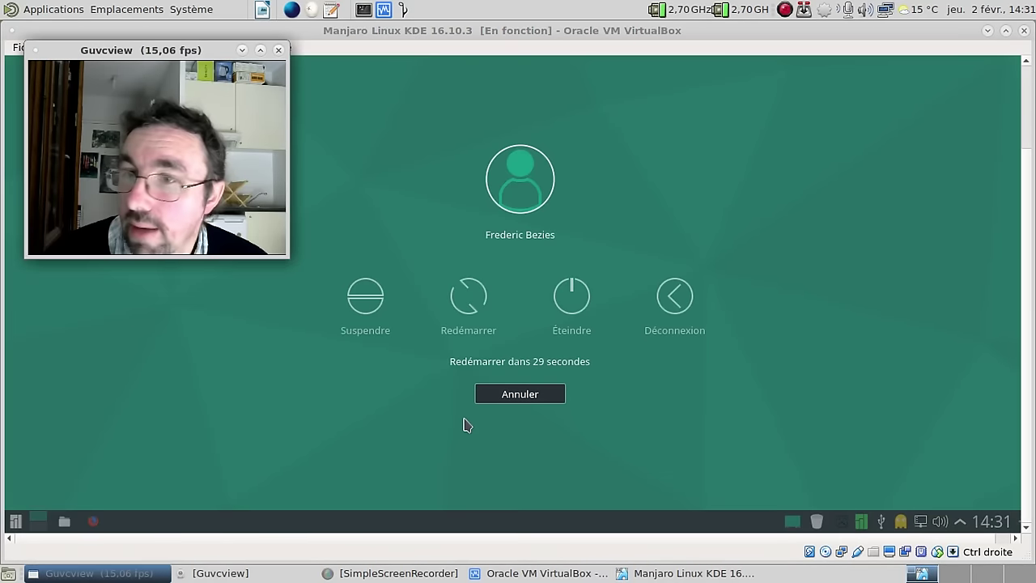
- Confirm the restart and boot the default Manjaro Linux entry in GRUB
click(470, 296)
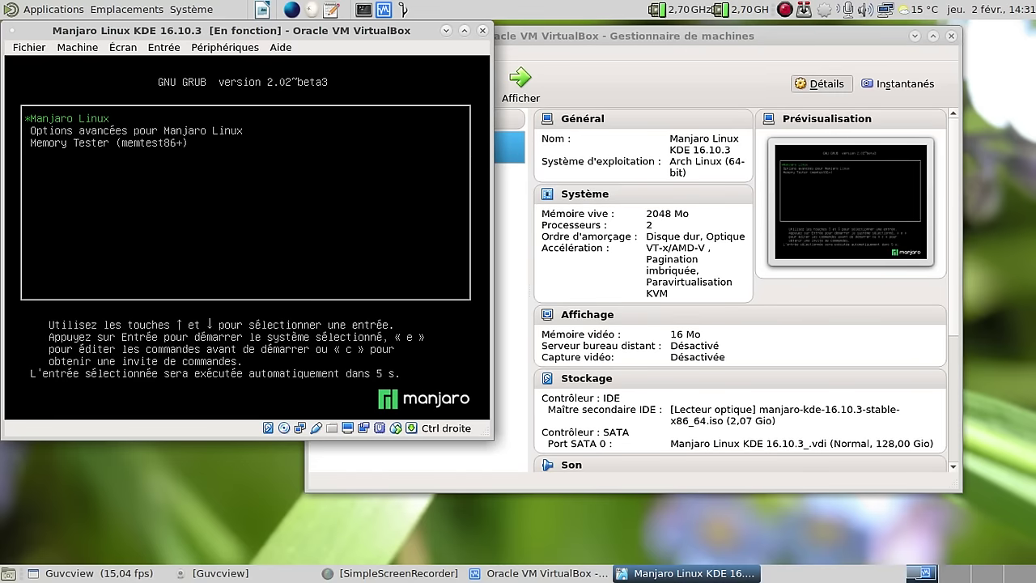
key(Return)
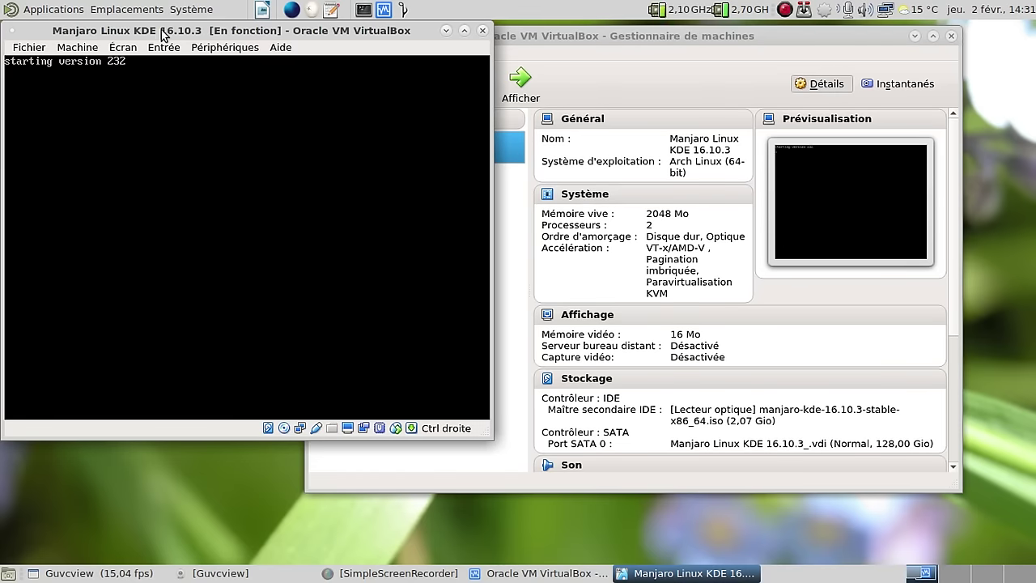
- Reposition the virtual machine window and log in to the desktop with the account password
drag(162, 31, 489, 36)
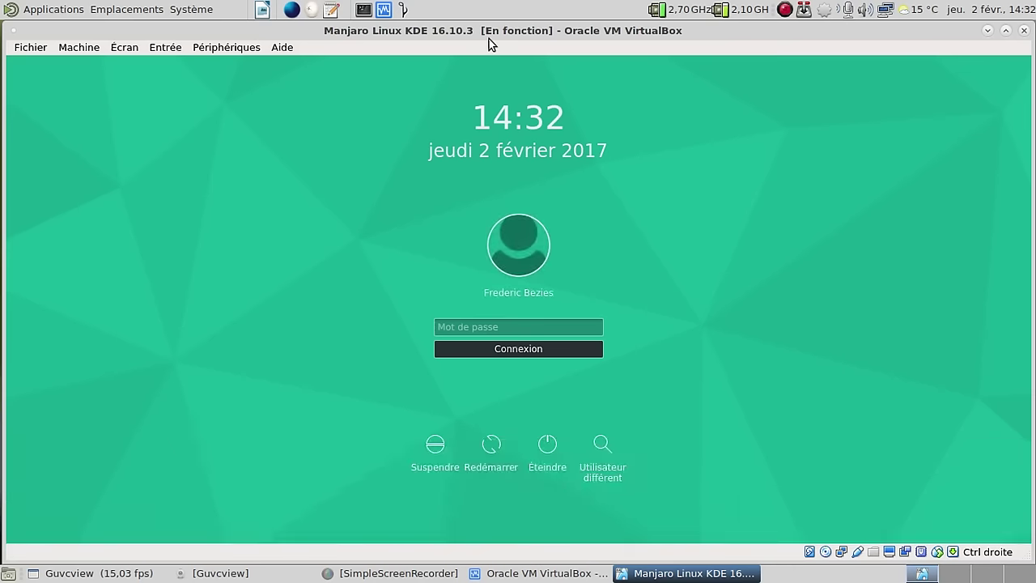
text(••••••••••)
key(Return)
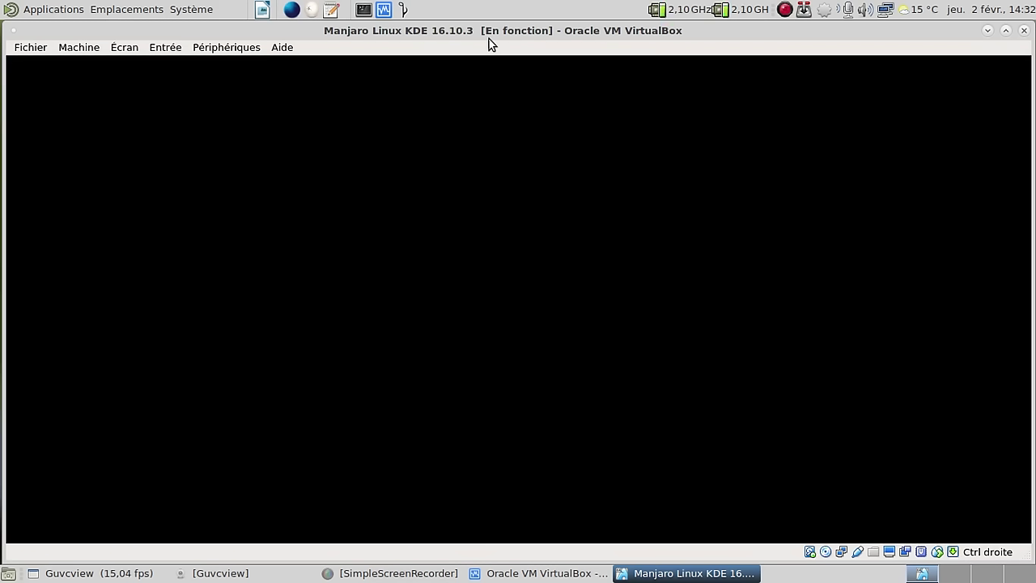
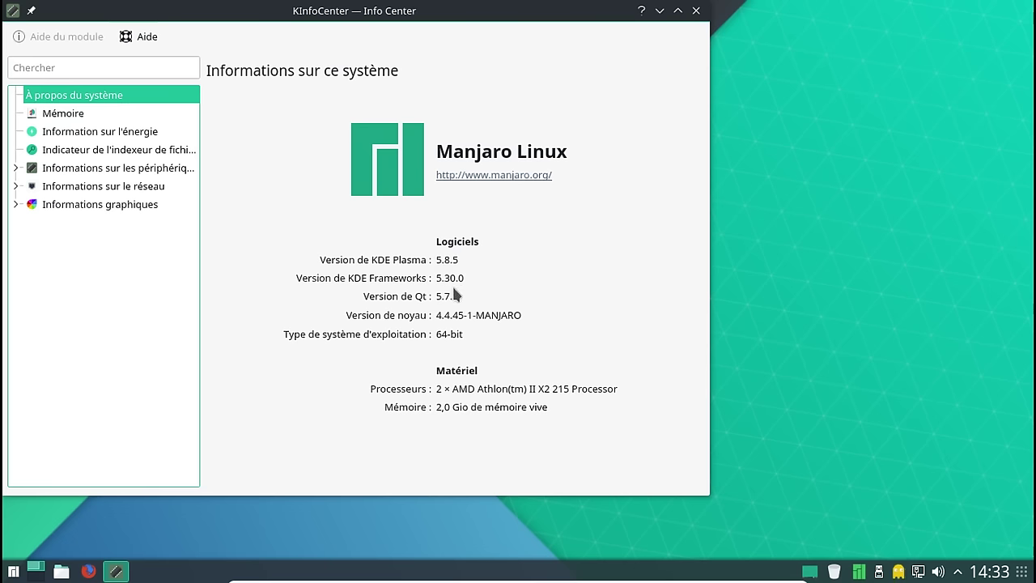
- Close the KInfoCenter window and dismiss the Manjaro notification about a new kernel
click(696, 11)
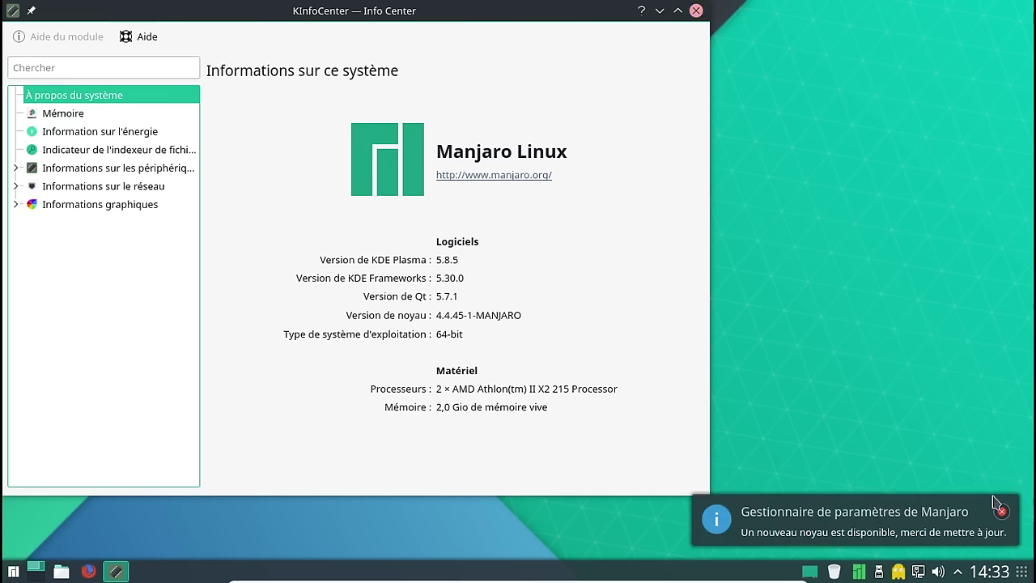
click(1002, 513)
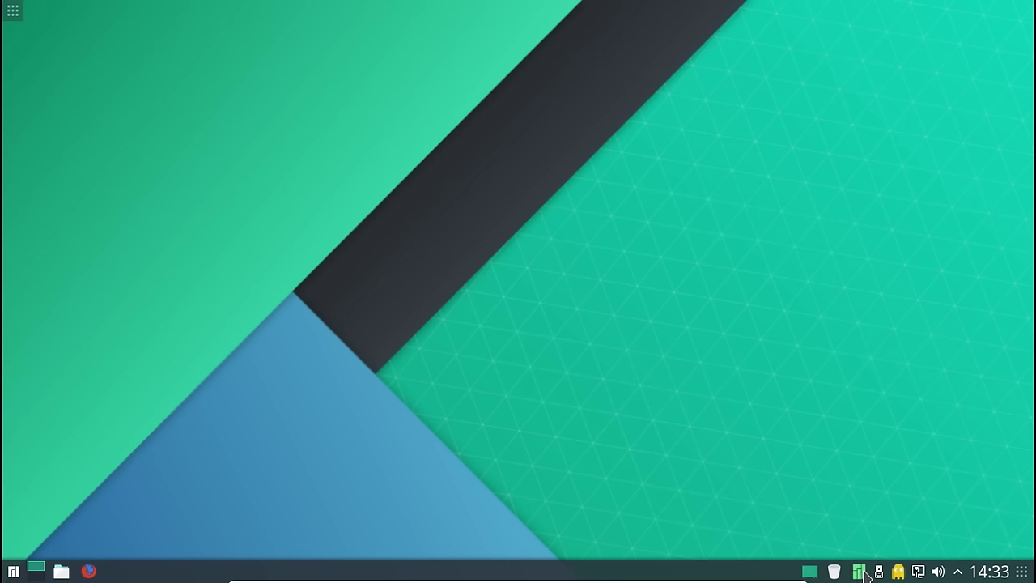
- Install the available language packages from Manjaro's notifier (Paquets linguistiques), authorizing with the account password, and quit the settings manager
right_click(861, 572)
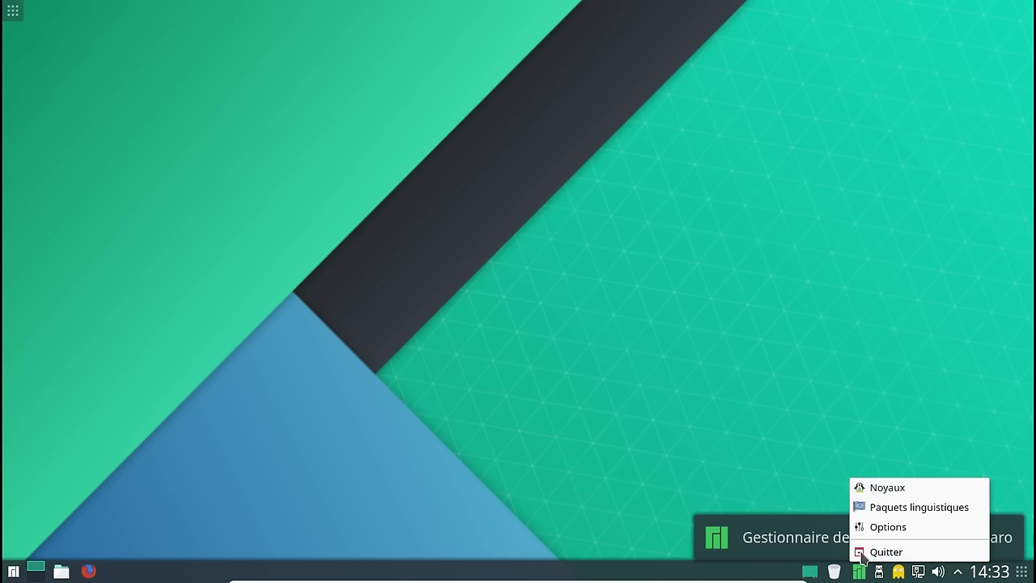
click(889, 510)
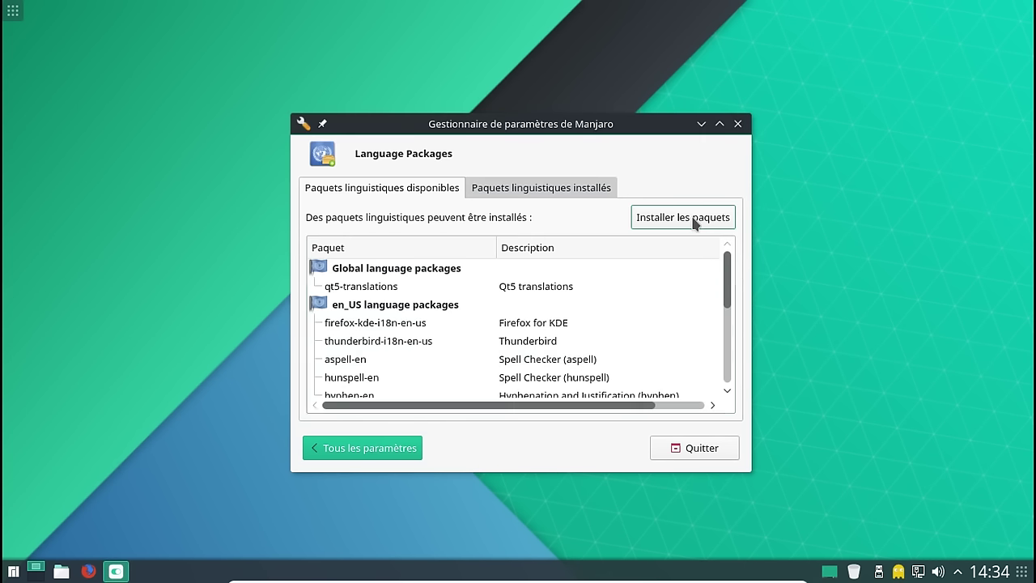
click(693, 224)
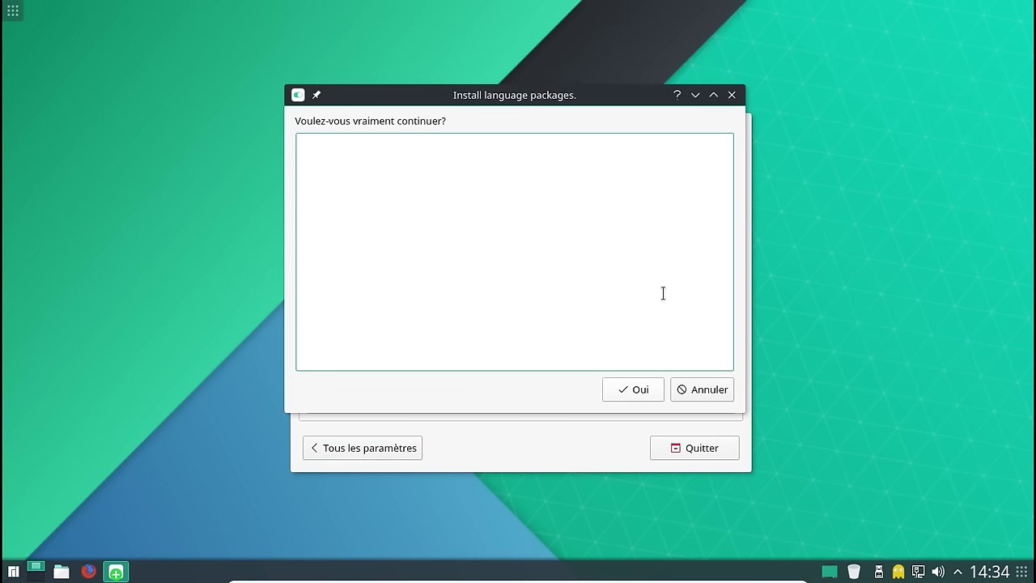
click(635, 392)
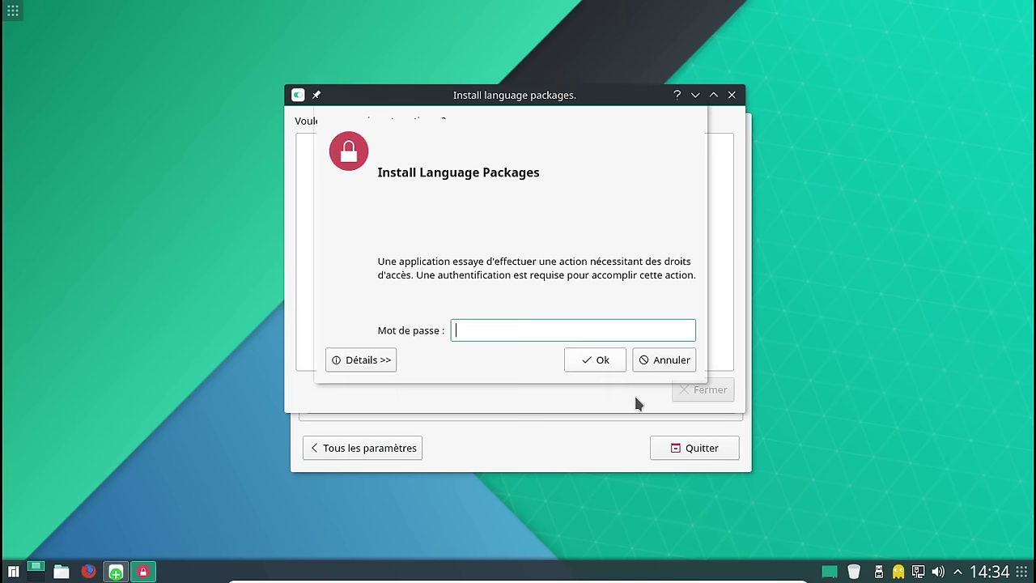
text(********)
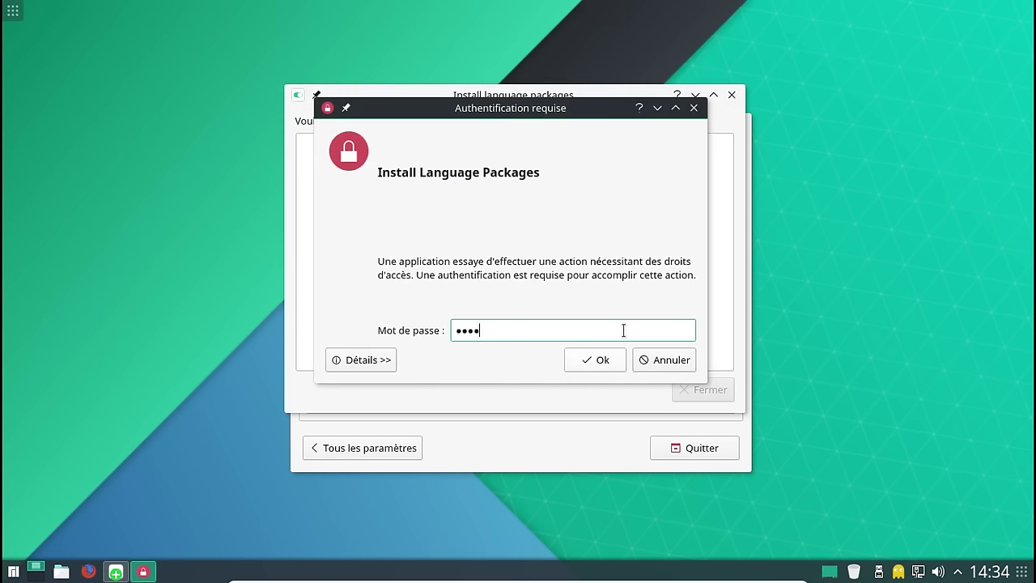
key(Return)
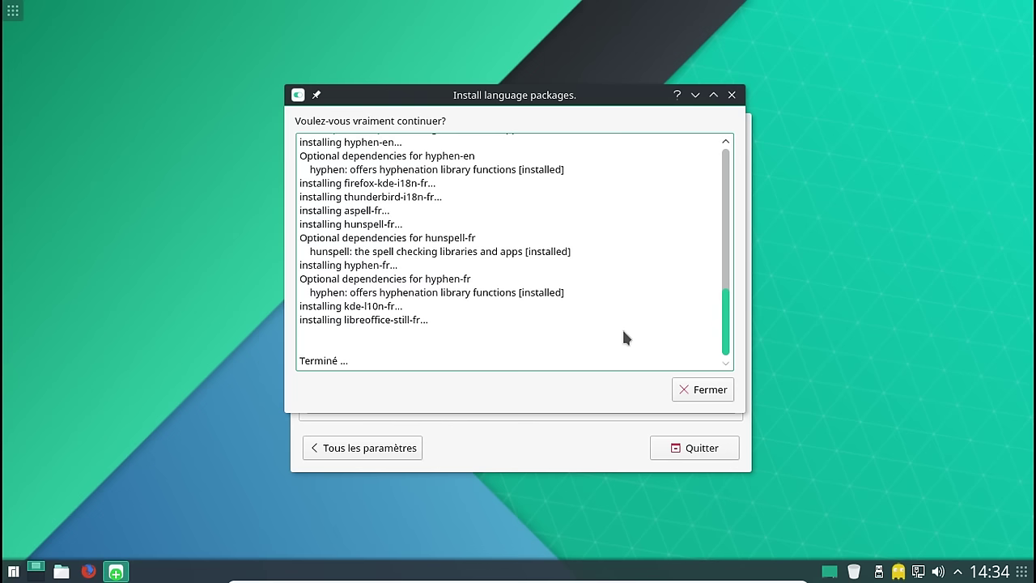
click(690, 392)
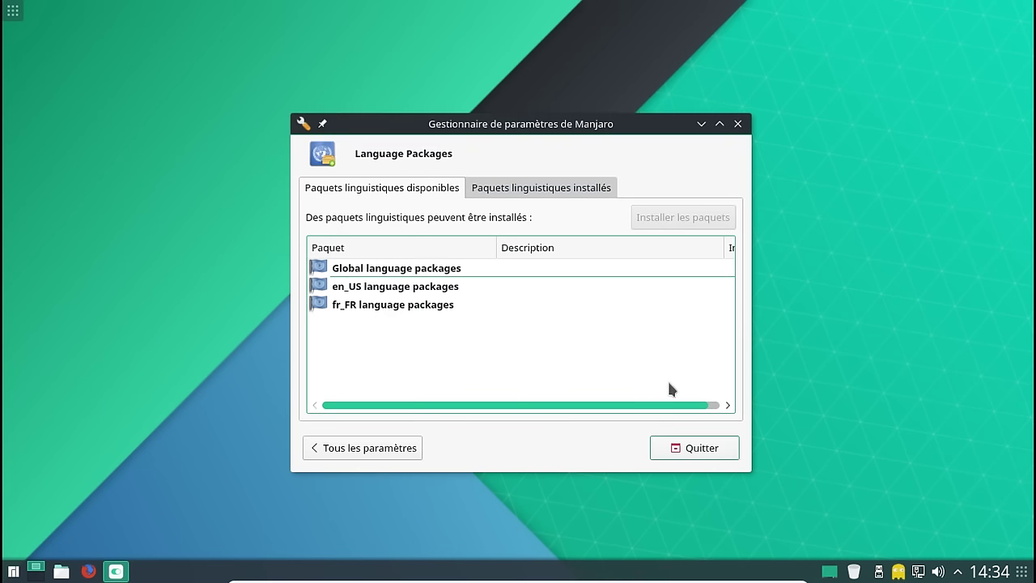
click(696, 445)
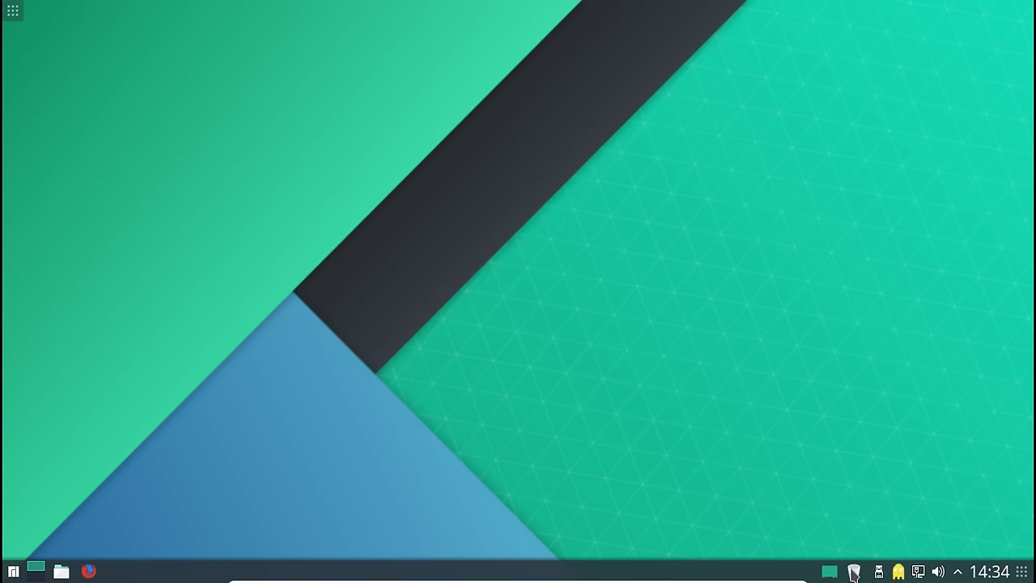
- Find the Manjaro settings manager by searching "gest", open it, and examine the kernels offered under Kernel
click(13, 573)
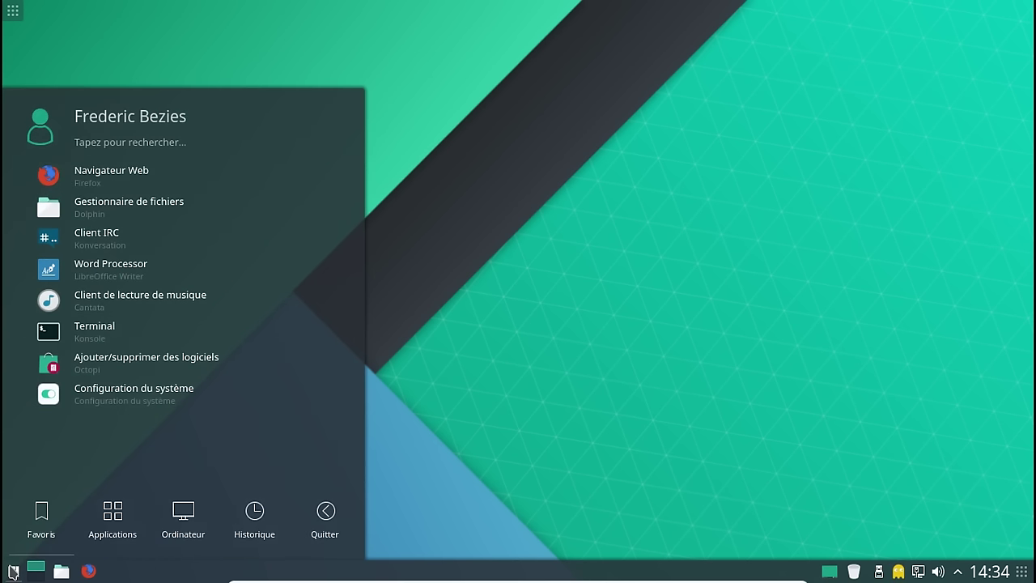
text(gest)
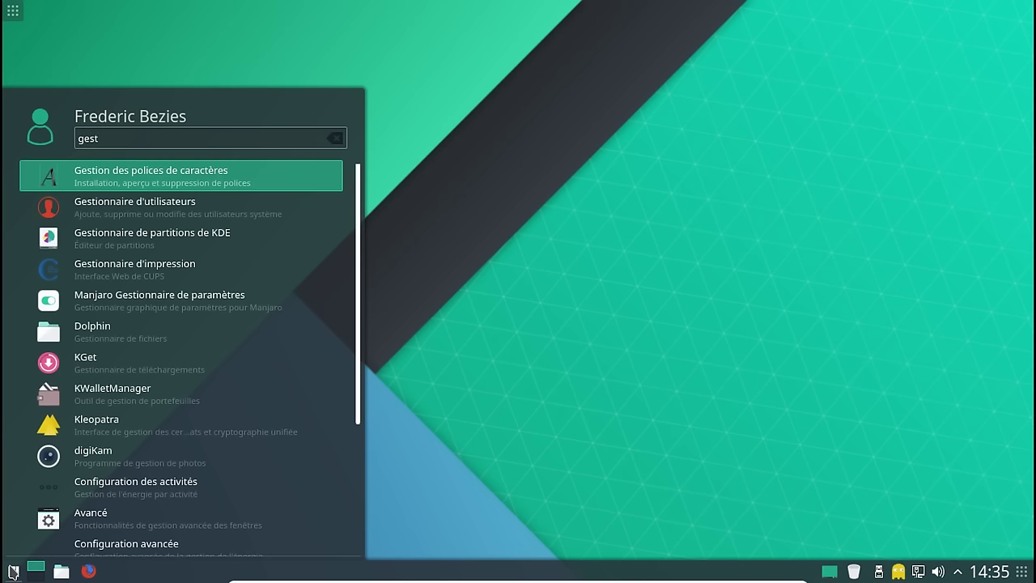
click(170, 301)
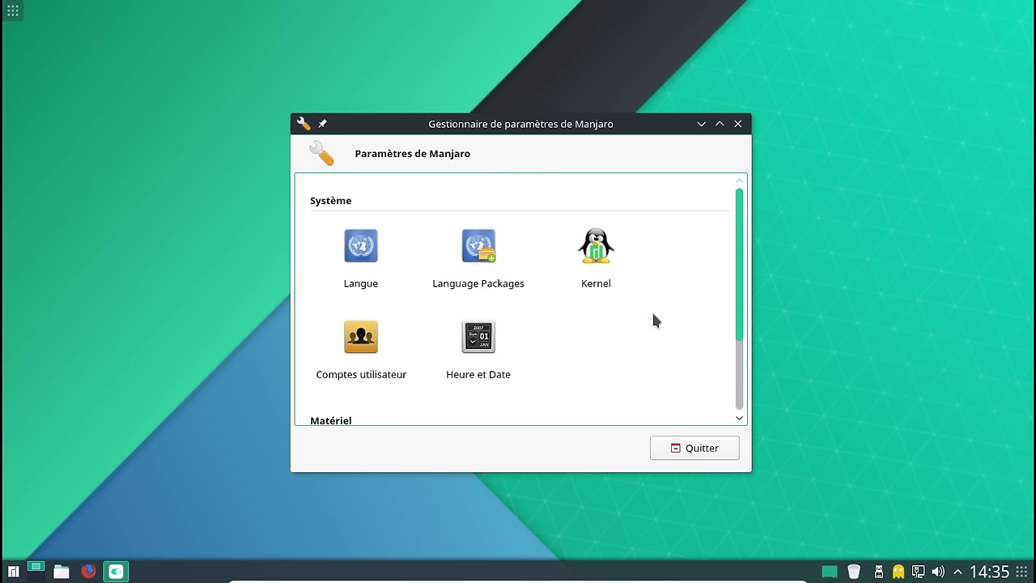
scroll(652, 310, down, 2)
scroll(559, 330, up, 2)
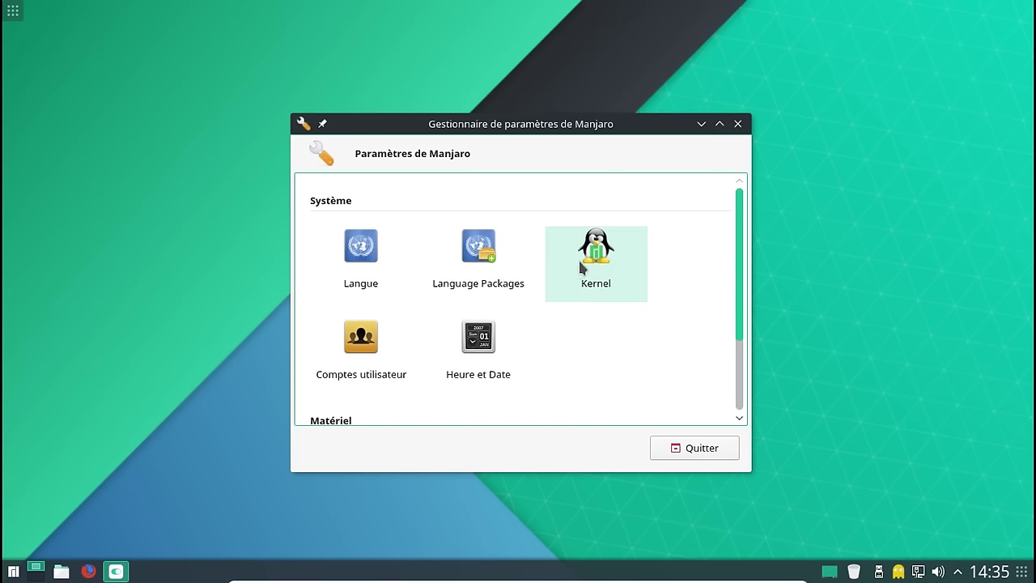
click(580, 268)
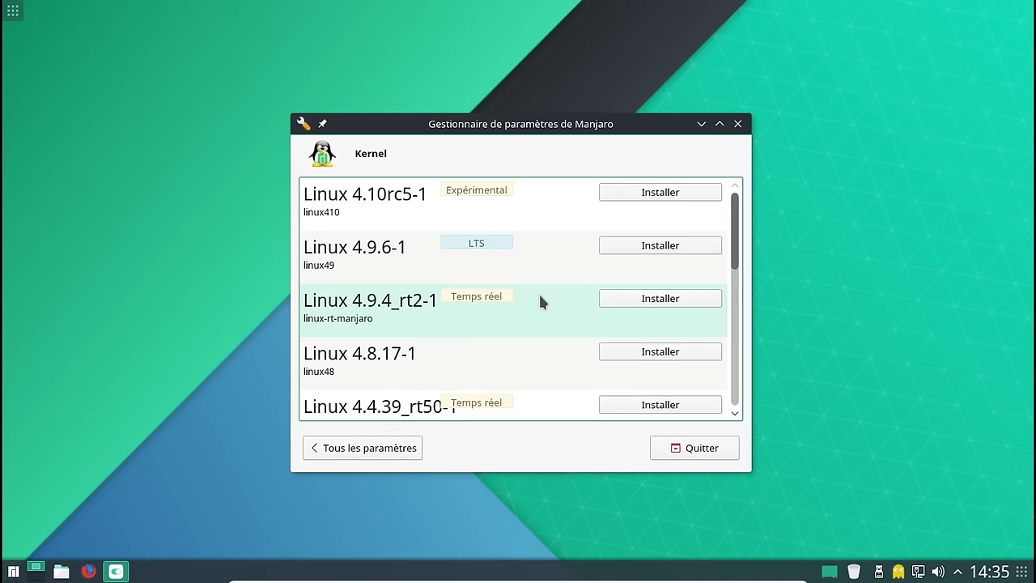
scroll(531, 301, down, 5)
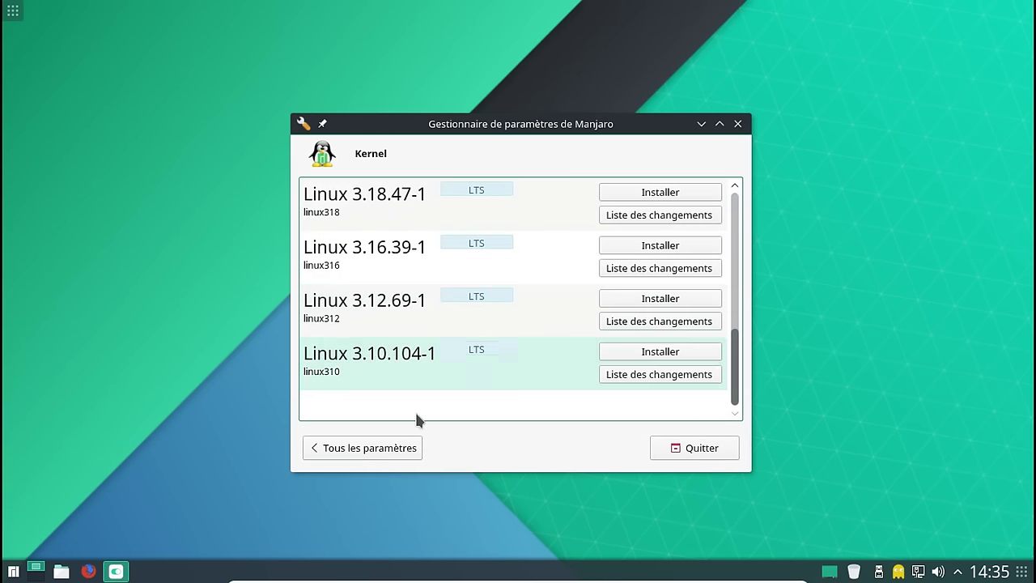
- Look over the Système and Matériel categories, recheck the full kernel list, and close the Manjaro settings manager
click(400, 451)
scroll(490, 332, down, 3)
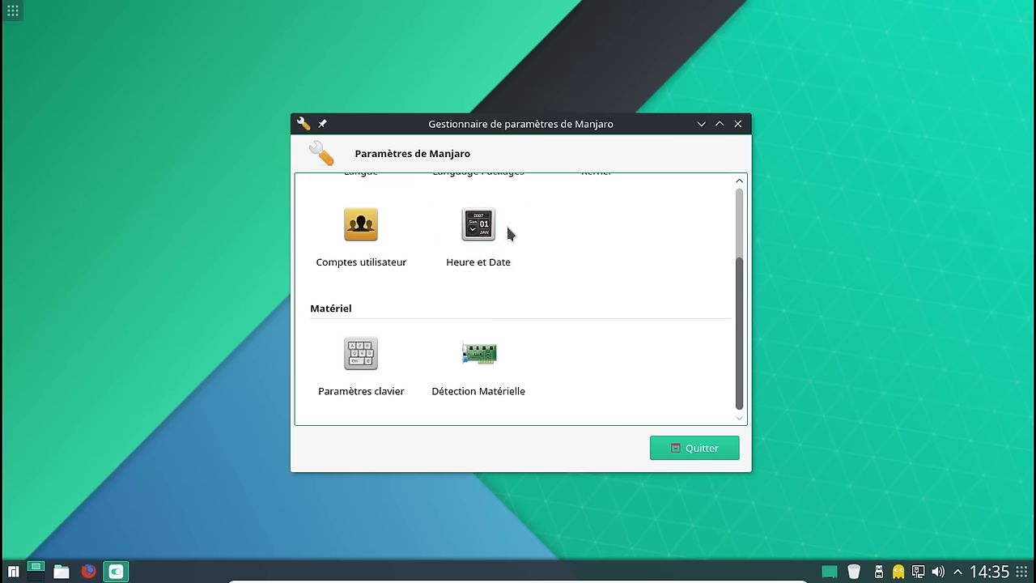
scroll(360, 227, up, 3)
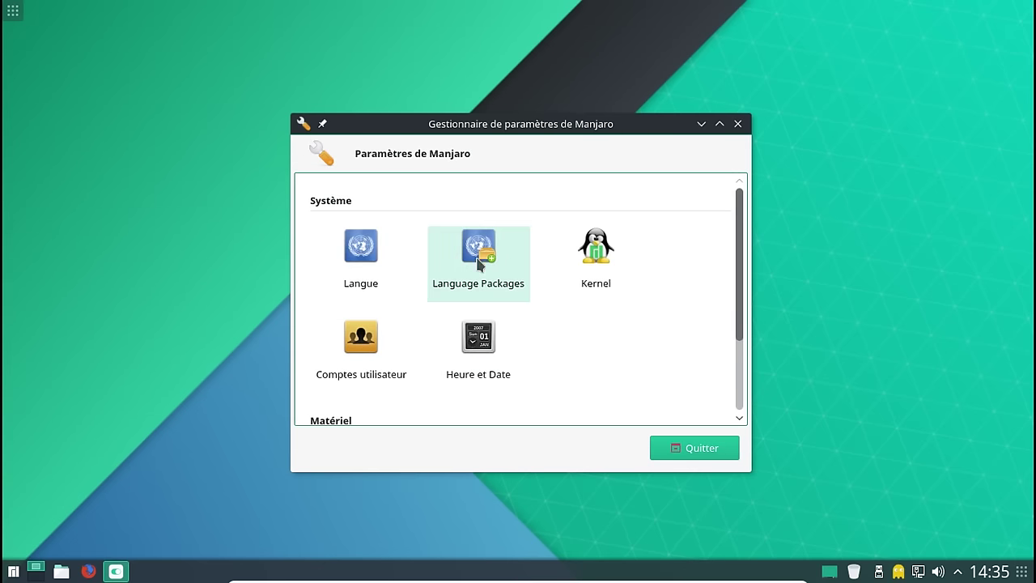
click(590, 275)
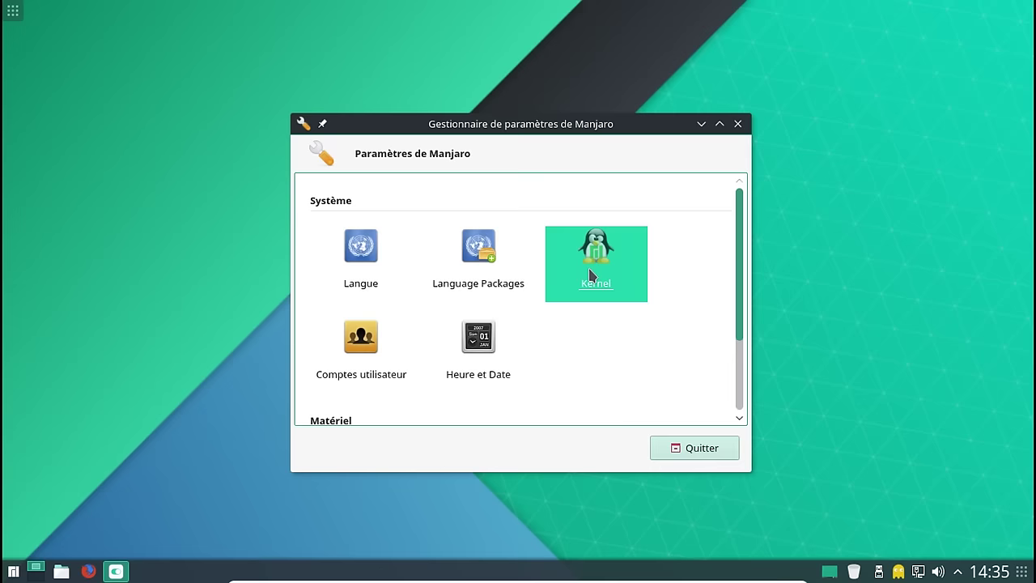
scroll(588, 264, up, 5)
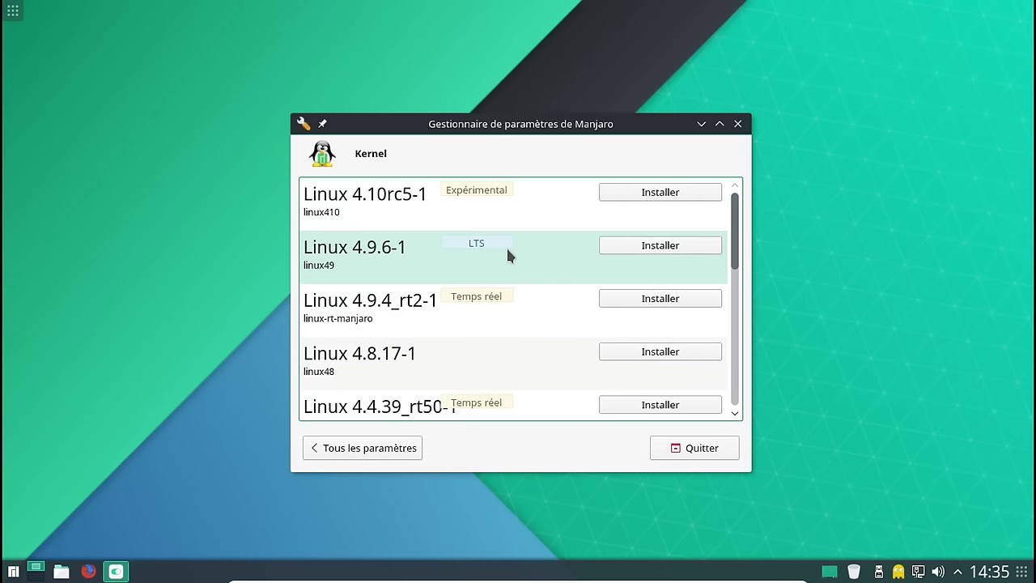
scroll(558, 289, down, 10)
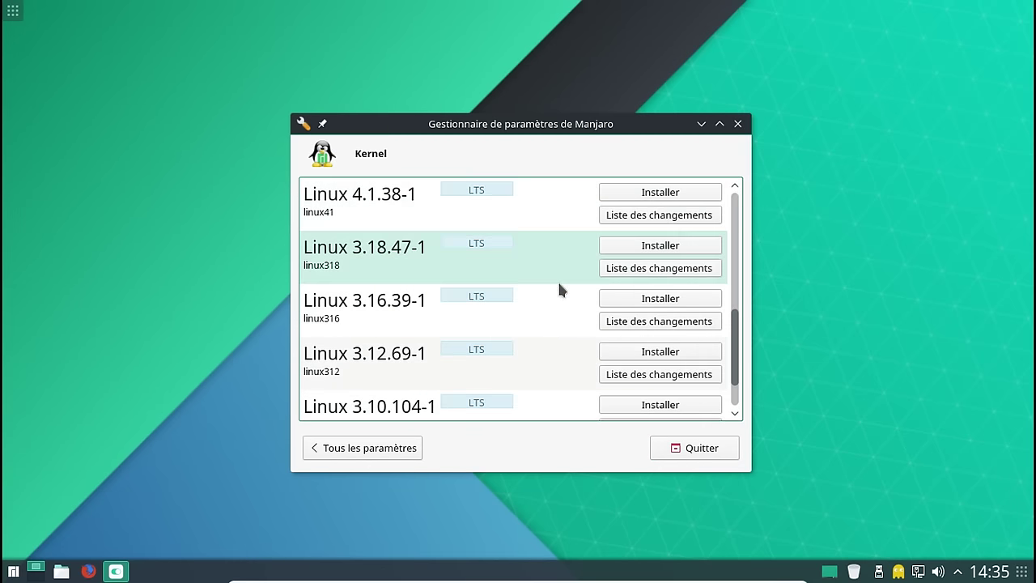
scroll(571, 349, up, 10)
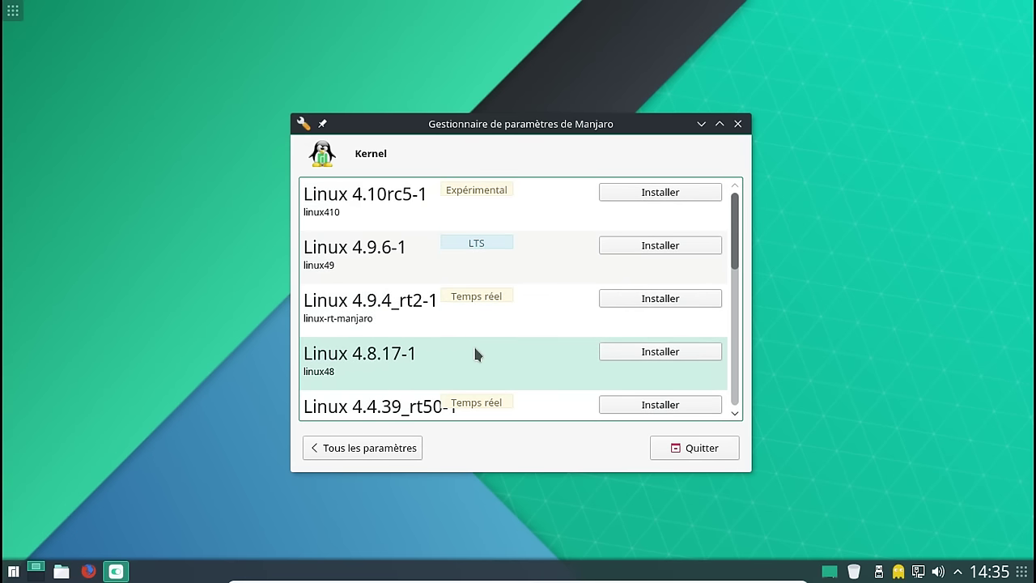
click(738, 123)
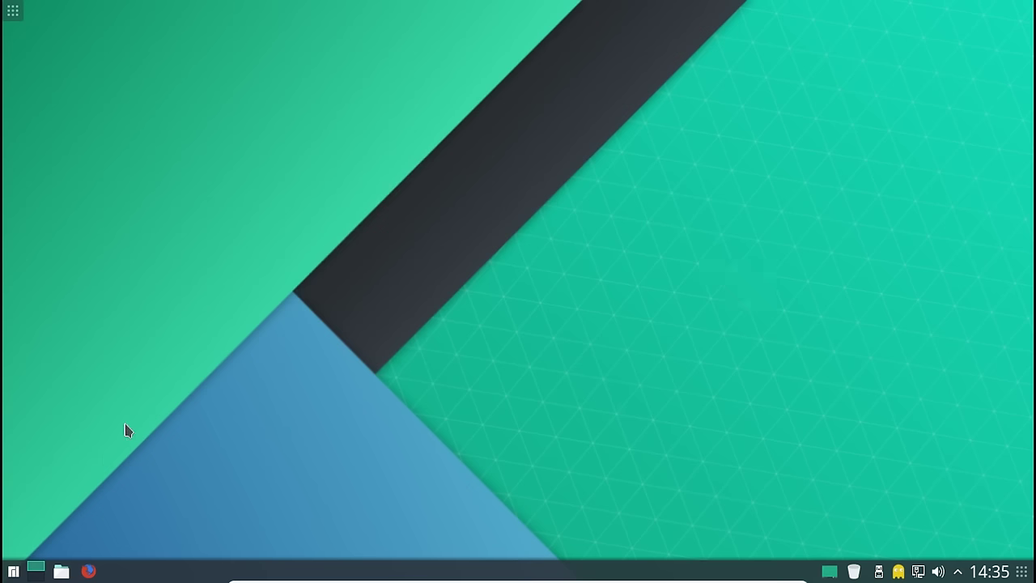
- Open Configuration du système and view the graphics drivers under Configuration Matérielle, returning to the settings overview
key(super)
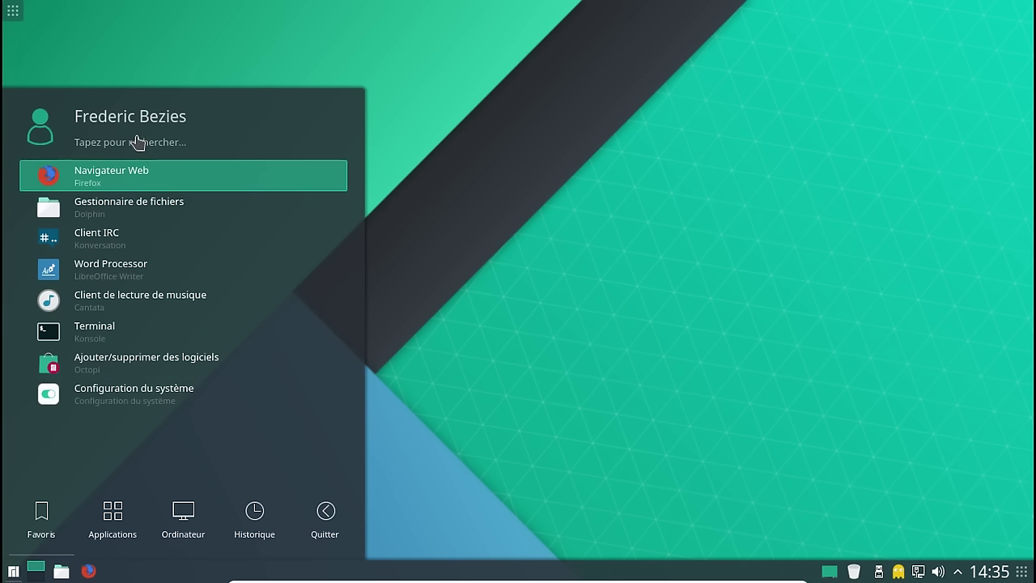
click(132, 394)
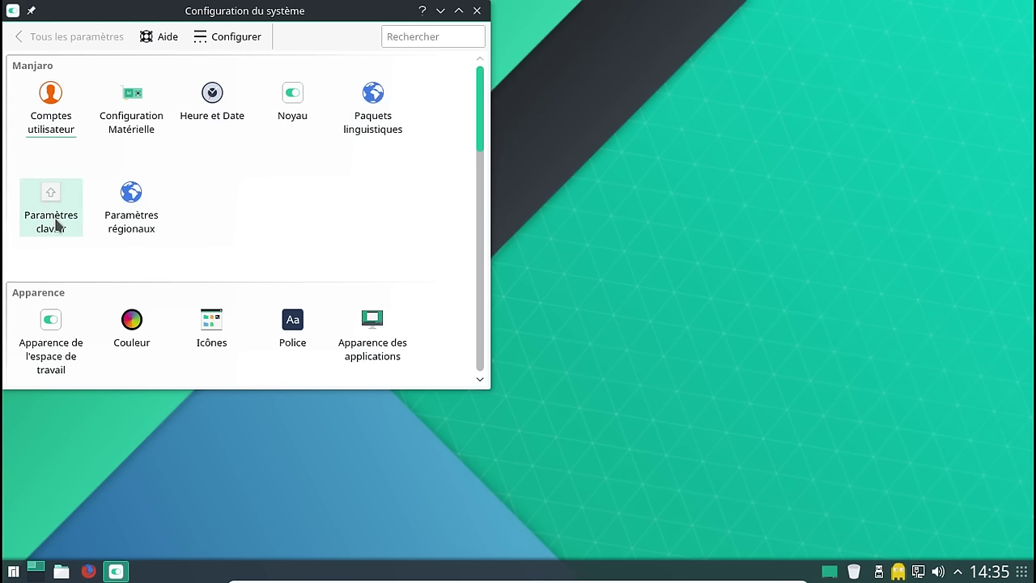
click(107, 132)
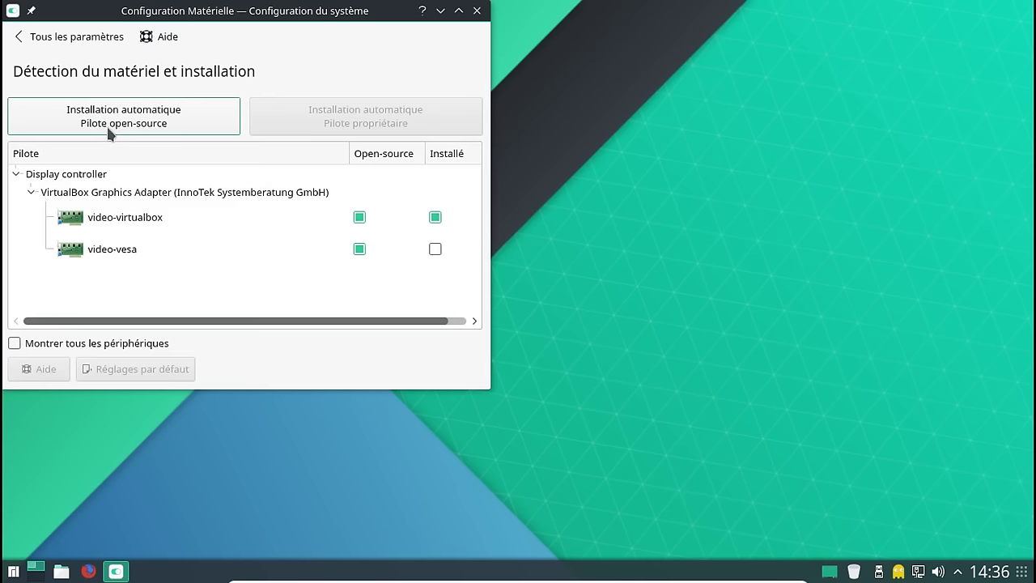
click(36, 41)
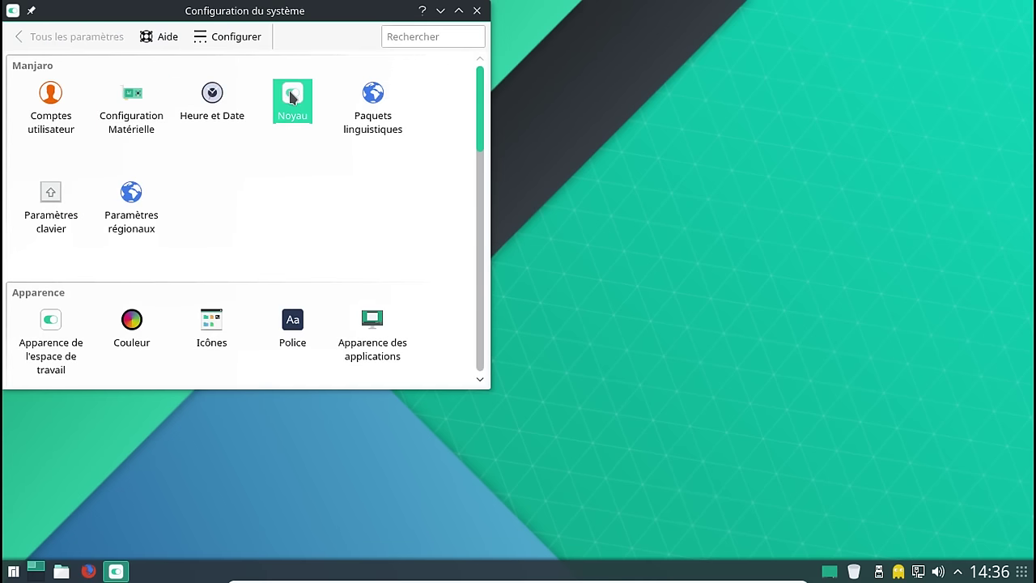
- Search the system settings for "no", choose Notifications, view its event options, and close Configuration du système
click(393, 40)
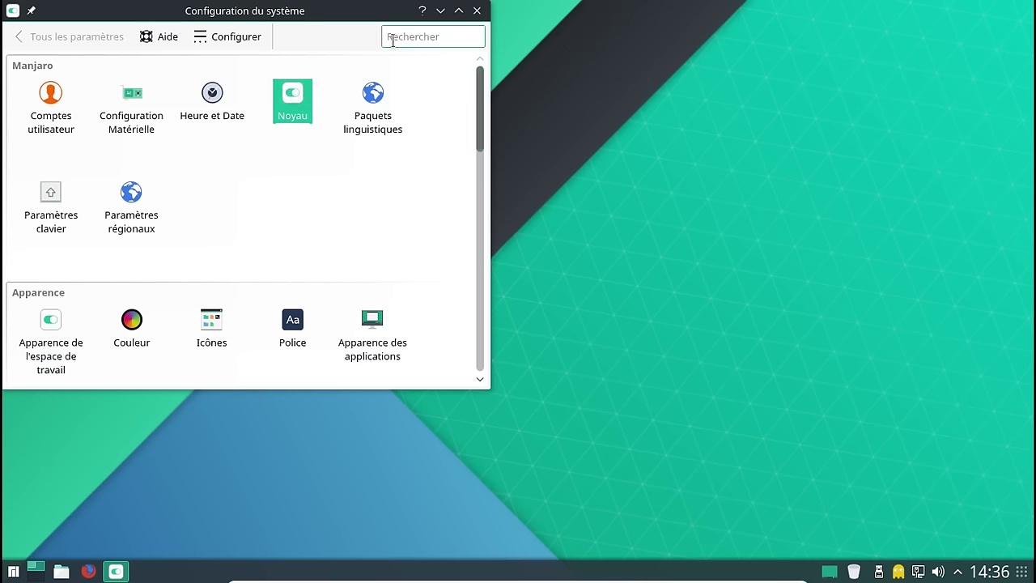
text(no)
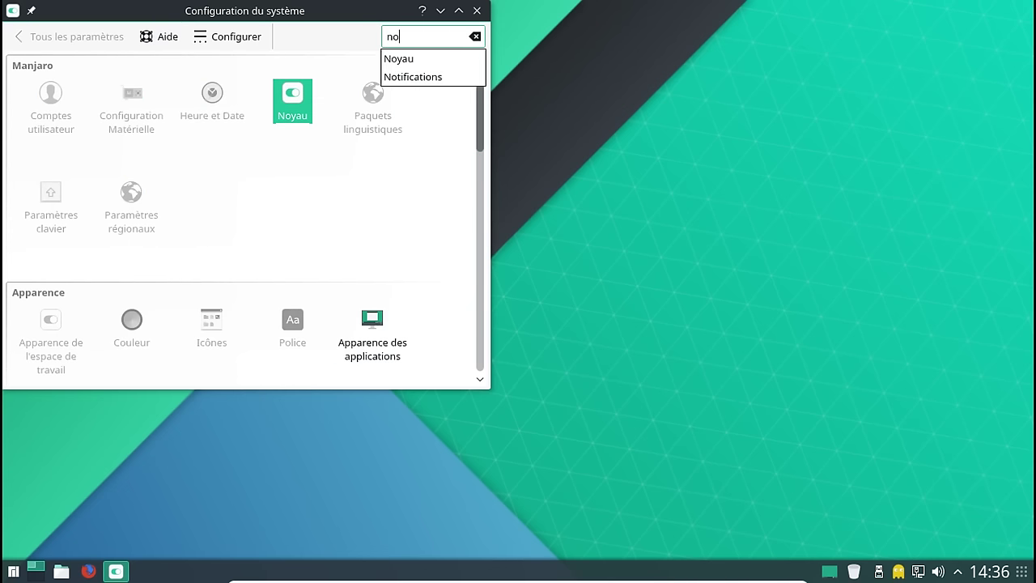
key(Down)
key(Down)
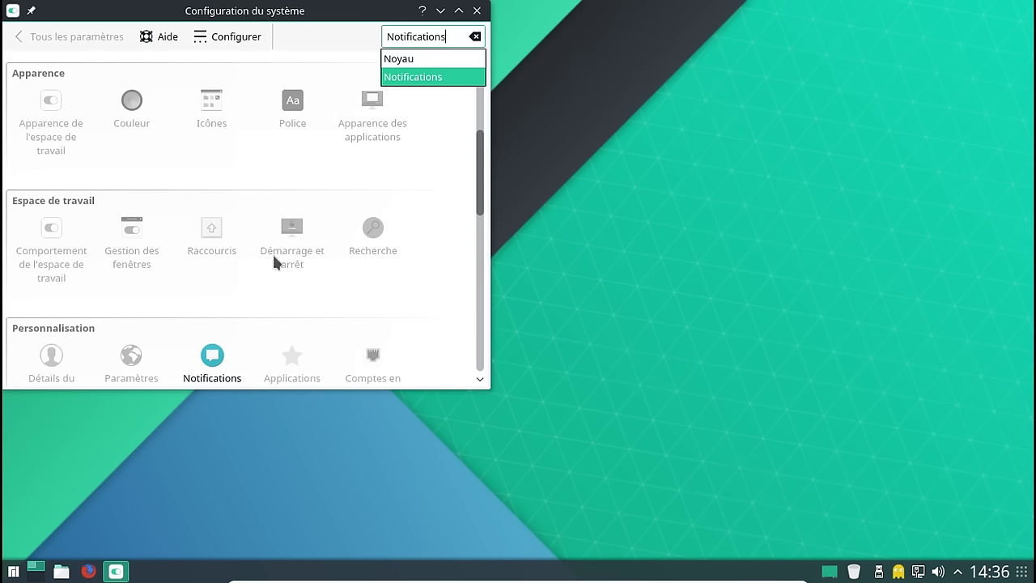
scroll(274, 257, down, 1)
click(213, 289)
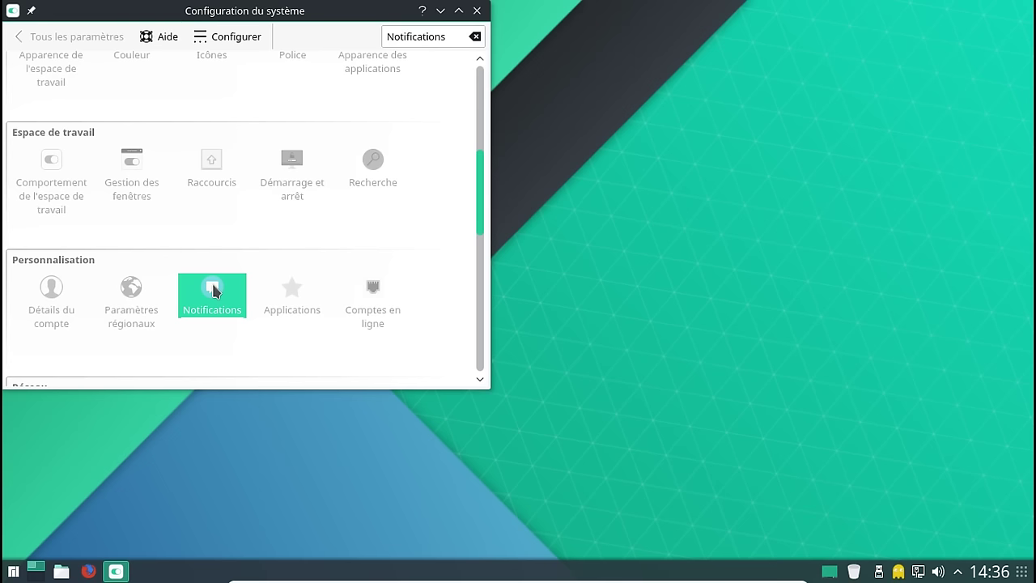
click(213, 292)
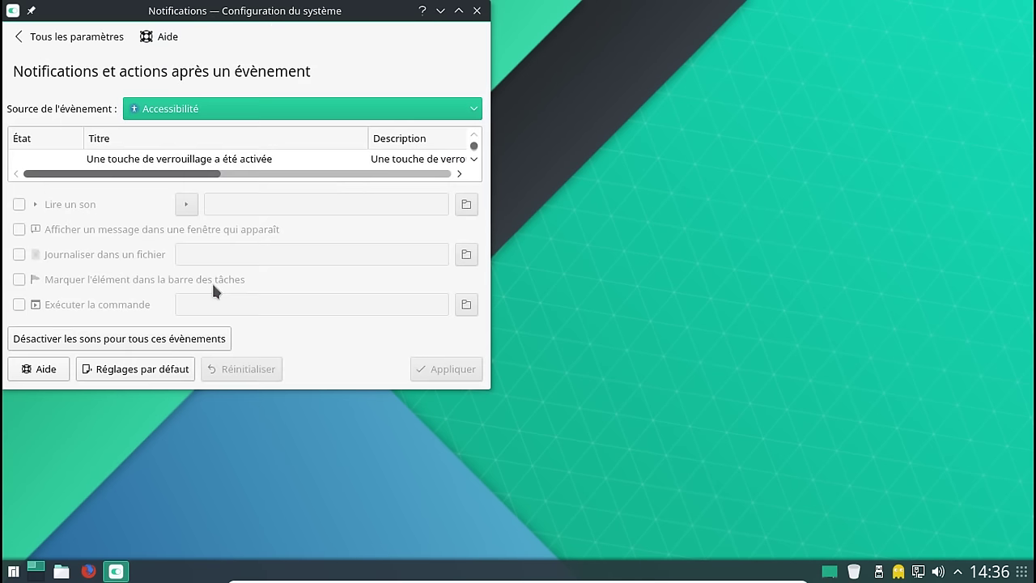
click(20, 38)
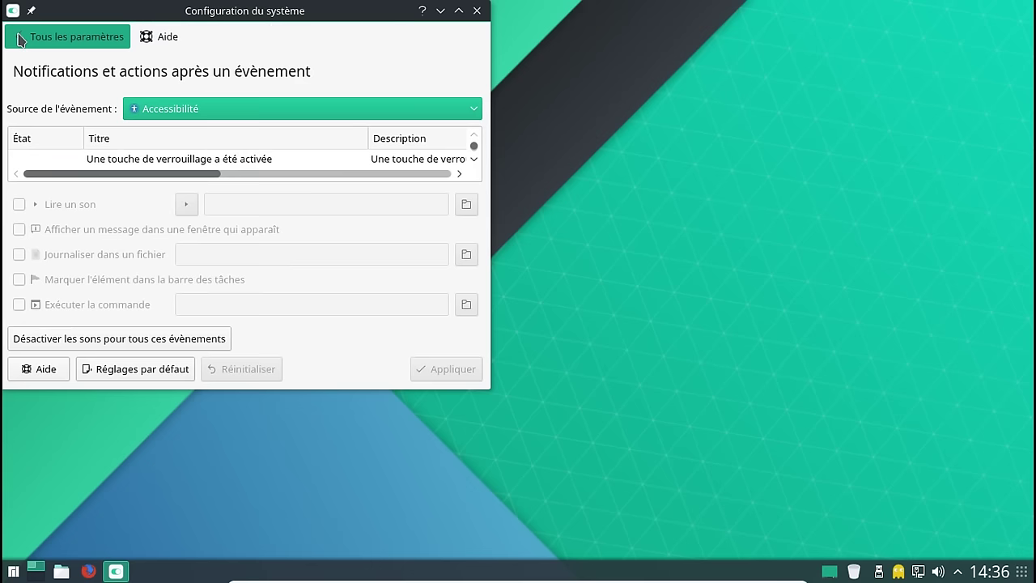
click(477, 10)
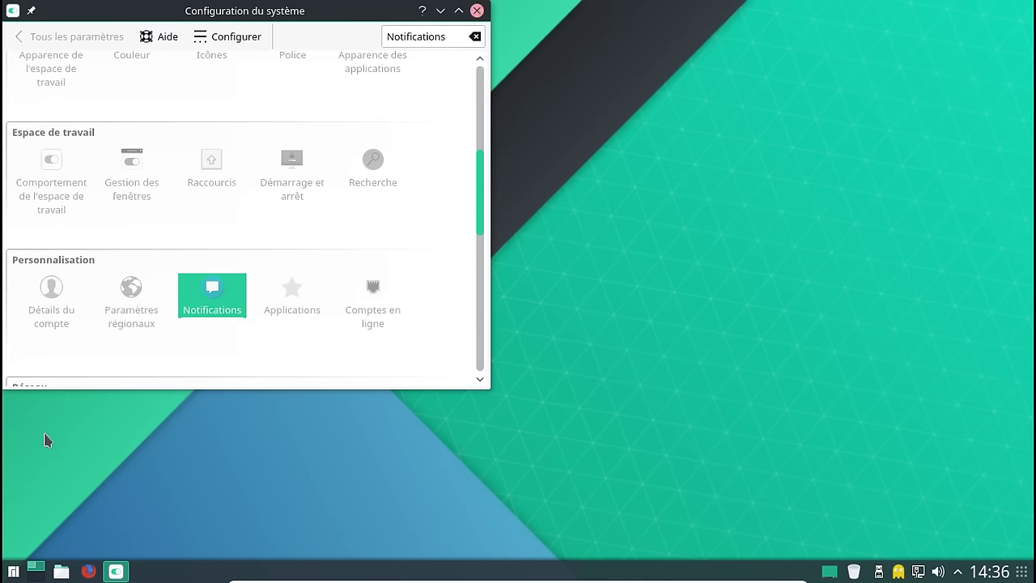
- Search the application launcher for "notif" and open Paramètres du Notifieur KDE Manjaro
click(15, 572)
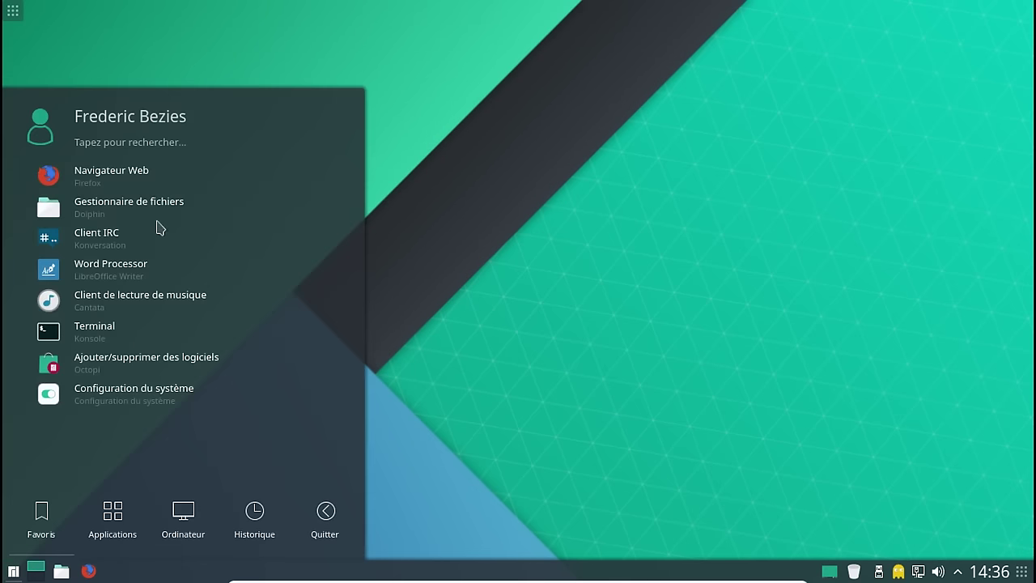
click(137, 142)
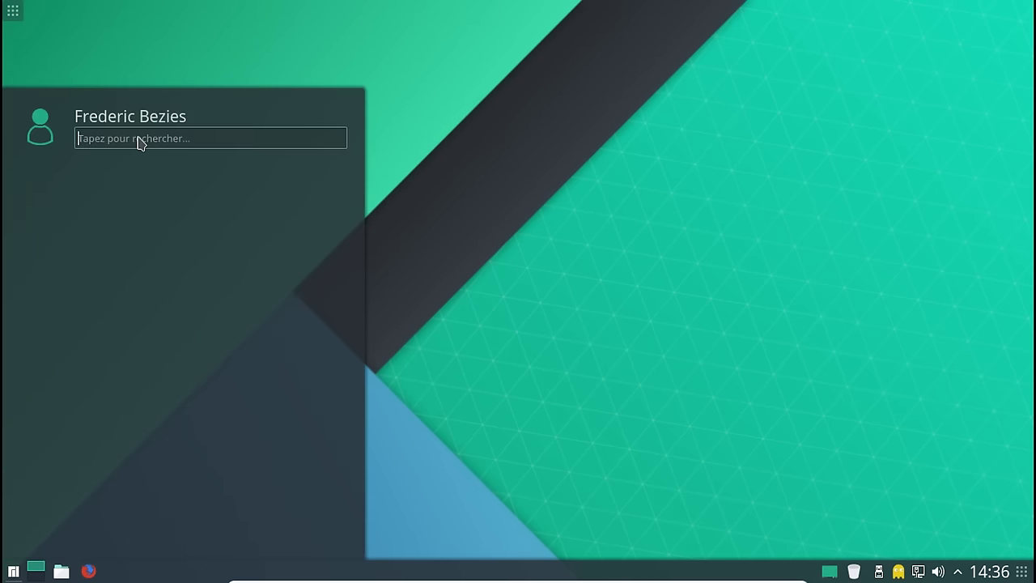
text(notif)
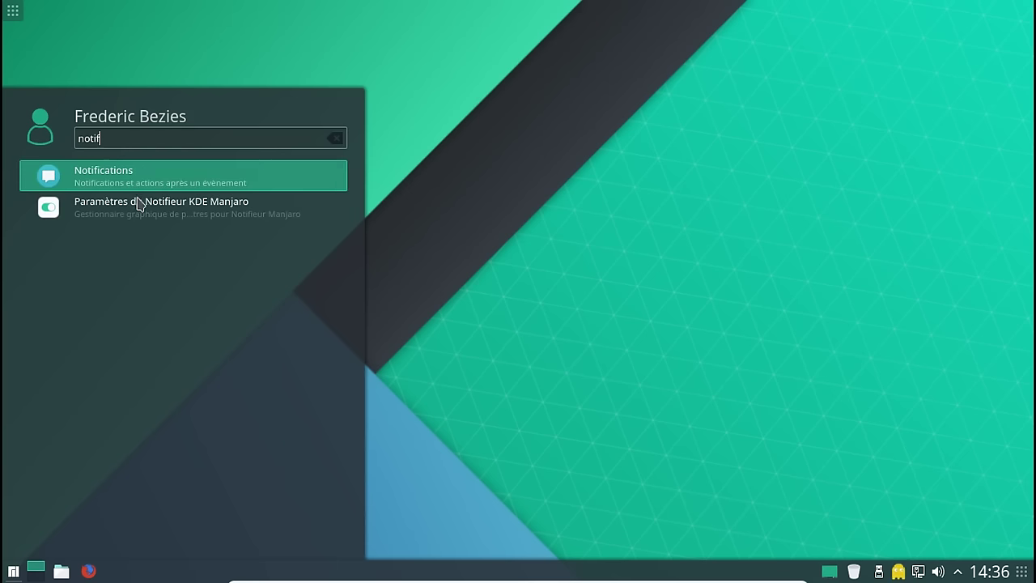
click(146, 211)
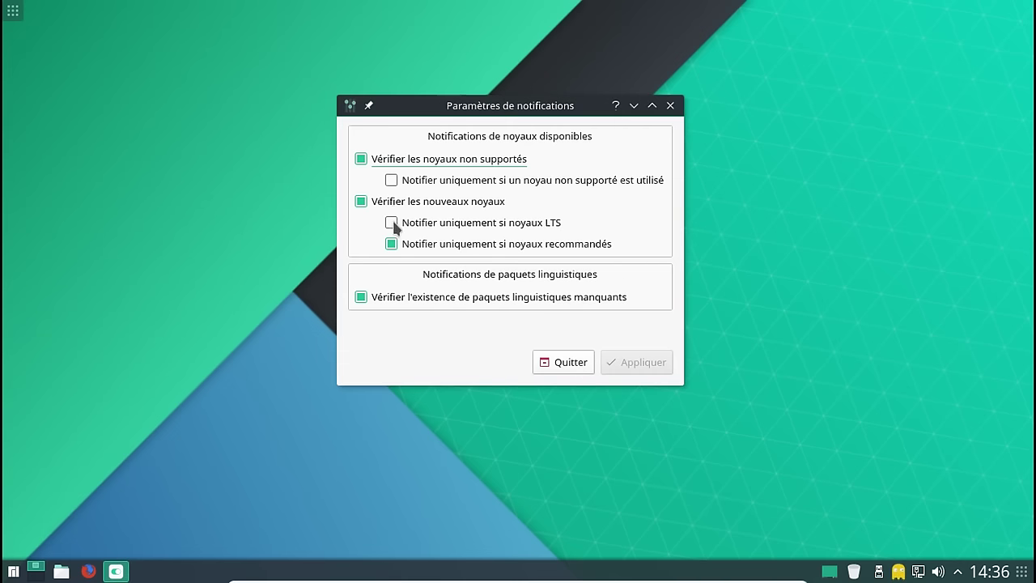
- Enable "Notifier uniquement si noyaux LTS" for new kernels, apply the change, and quit the notification settings
click(391, 224)
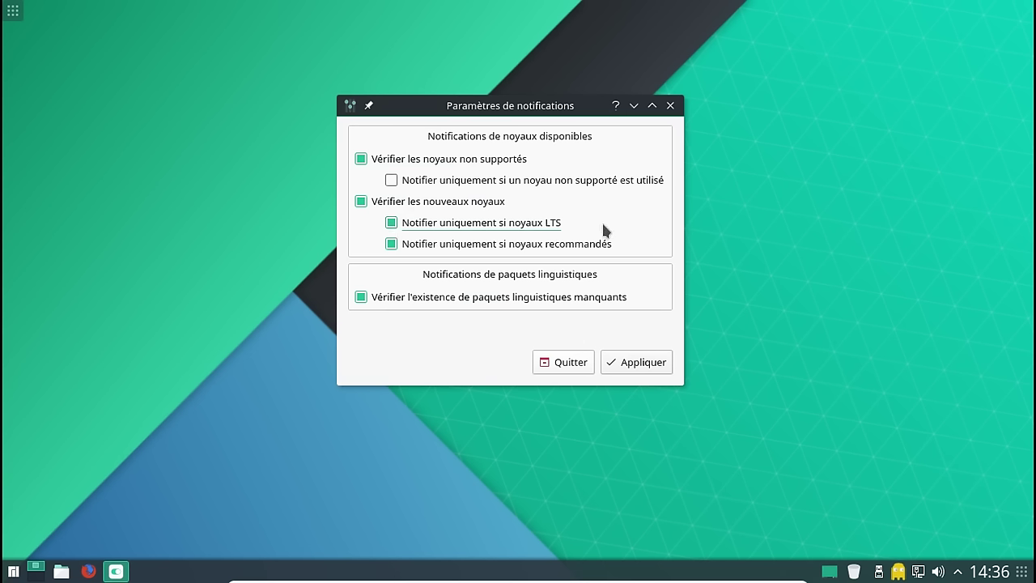
click(624, 364)
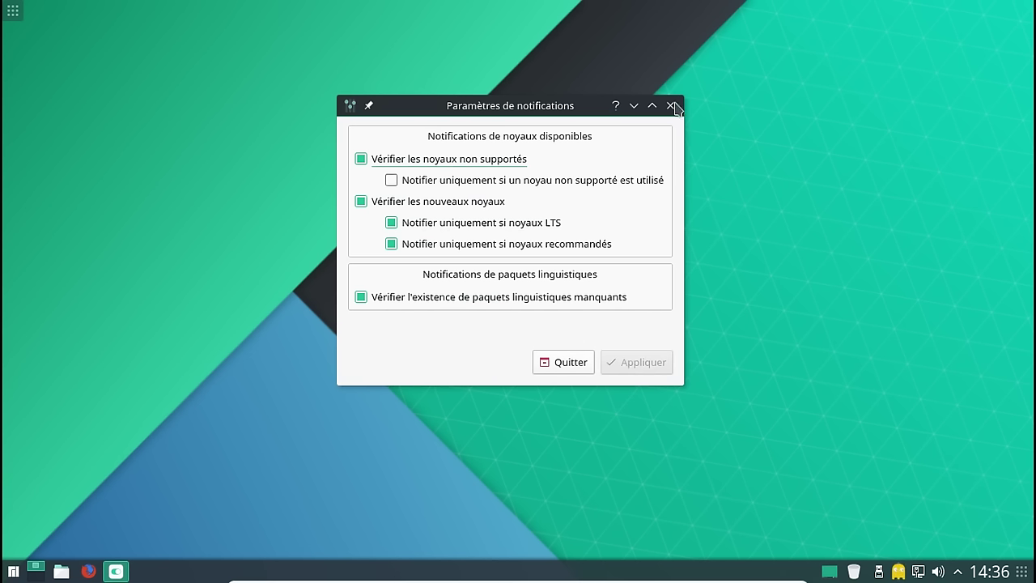
click(567, 361)
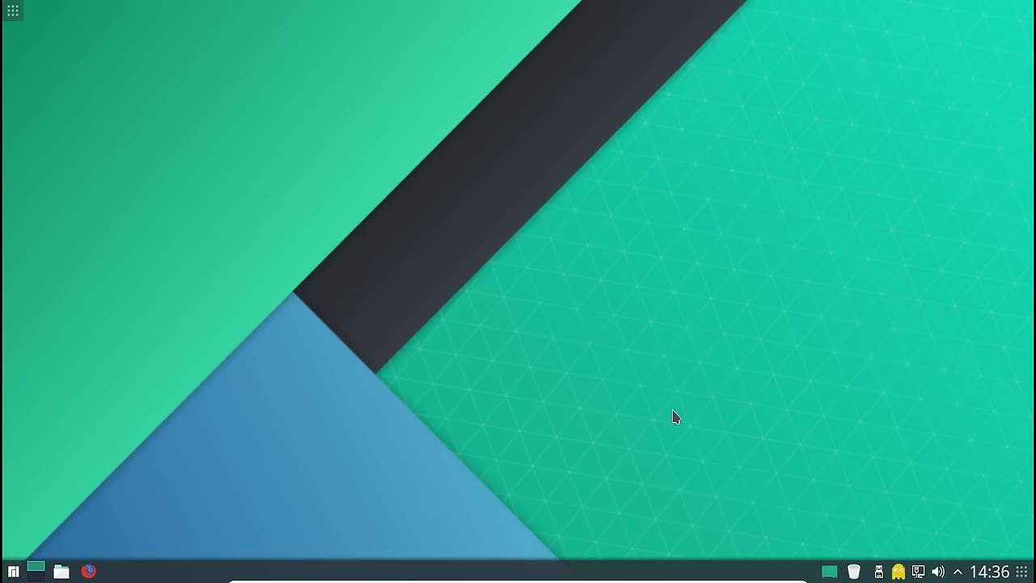
- Open Octopi, filter the package list to the AUR repository, and look through the listed packages
right_click(899, 572)
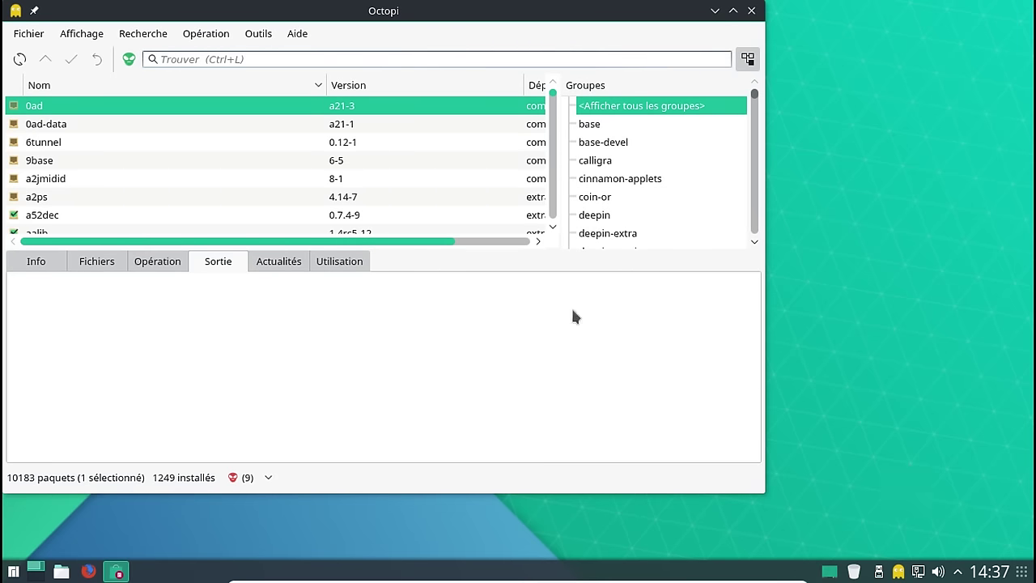
drag(296, 12, 407, 31)
click(204, 57)
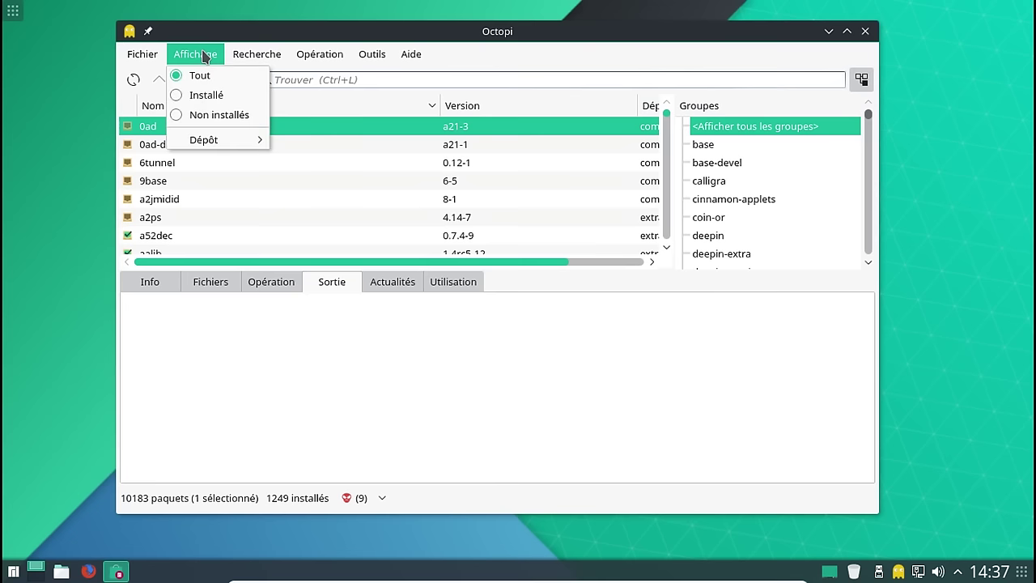
mouse_move(228, 142)
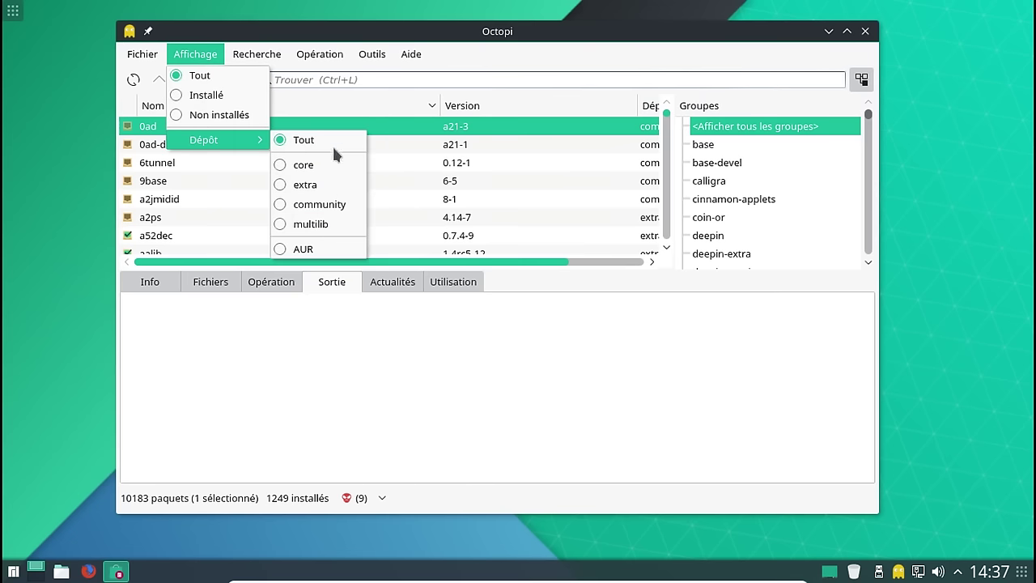
click(312, 247)
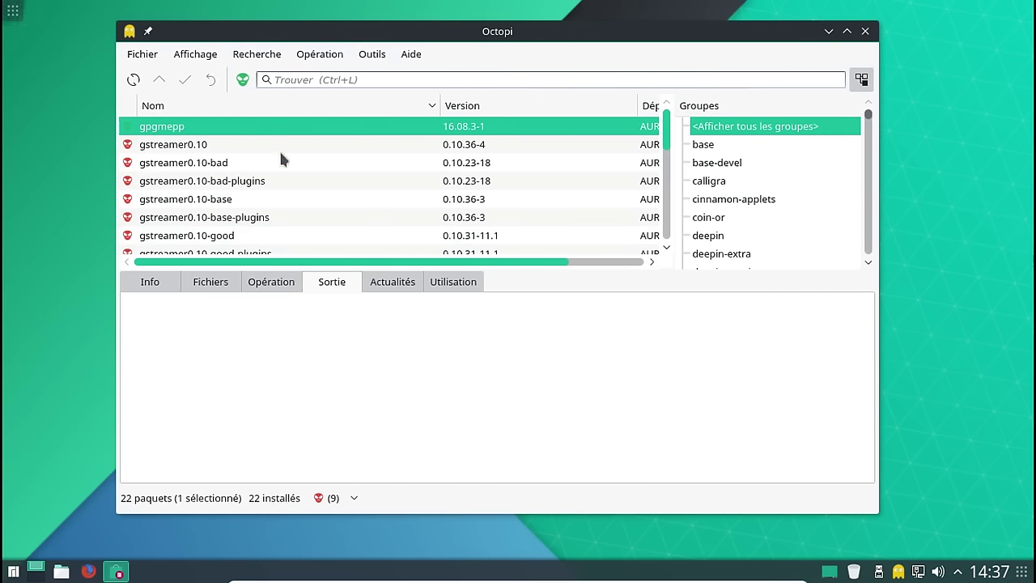
scroll(296, 165, down, 3)
scroll(298, 168, down, 2)
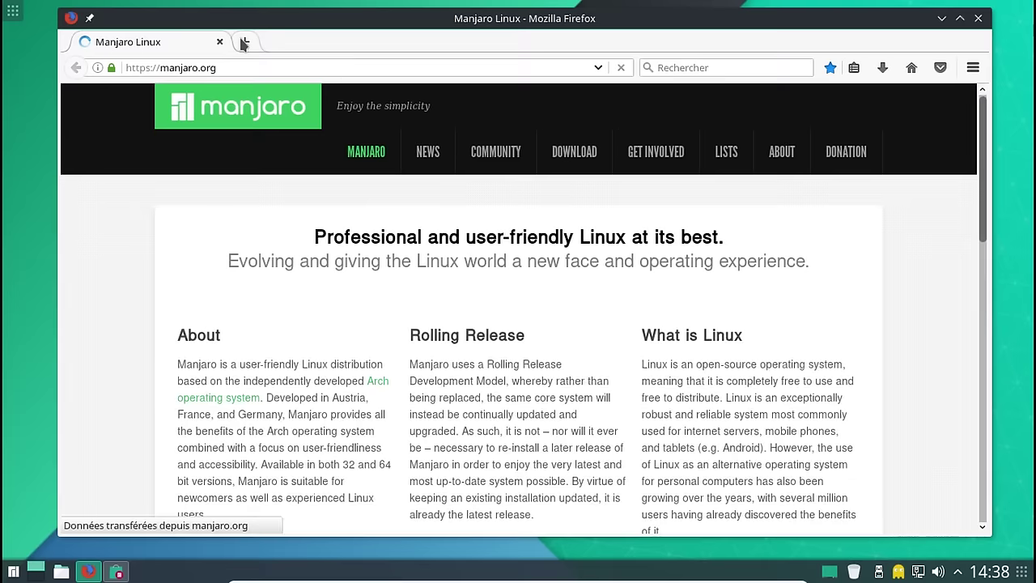
- Open archlinux.org in a new Firefox tab
click(236, 67)
key(ctrl+t)
text(archli)
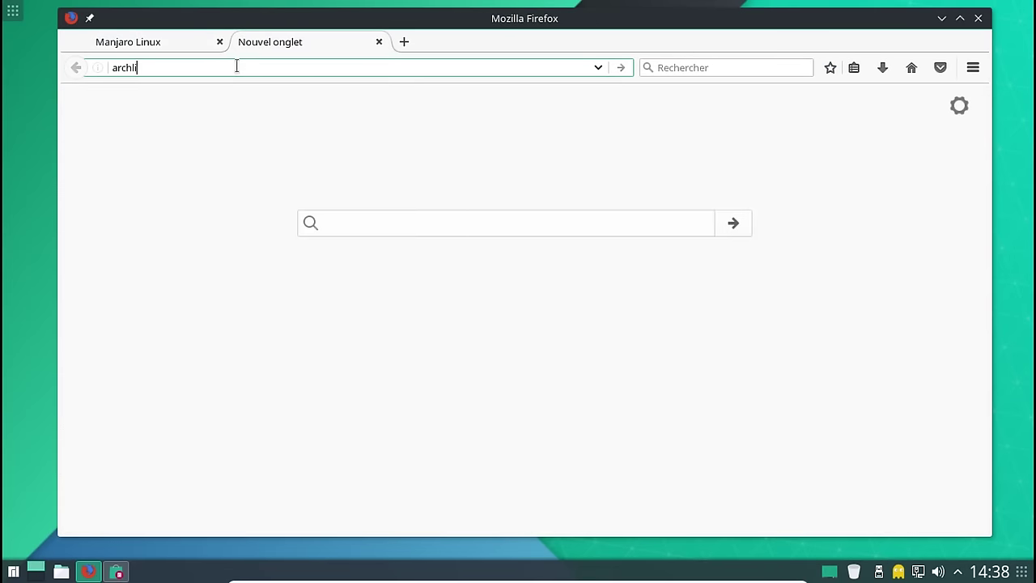
text(nux.org)
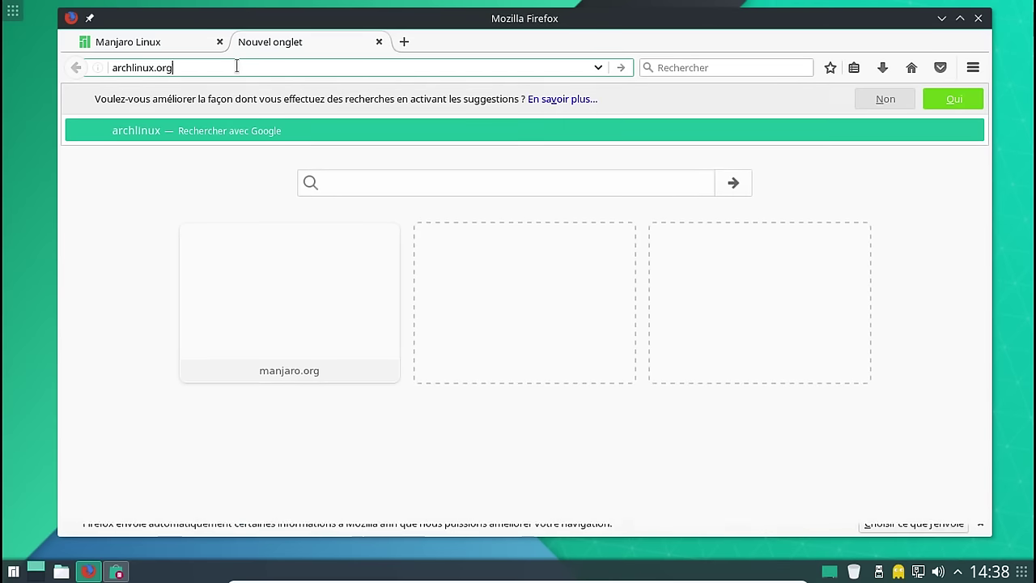
key(Return)
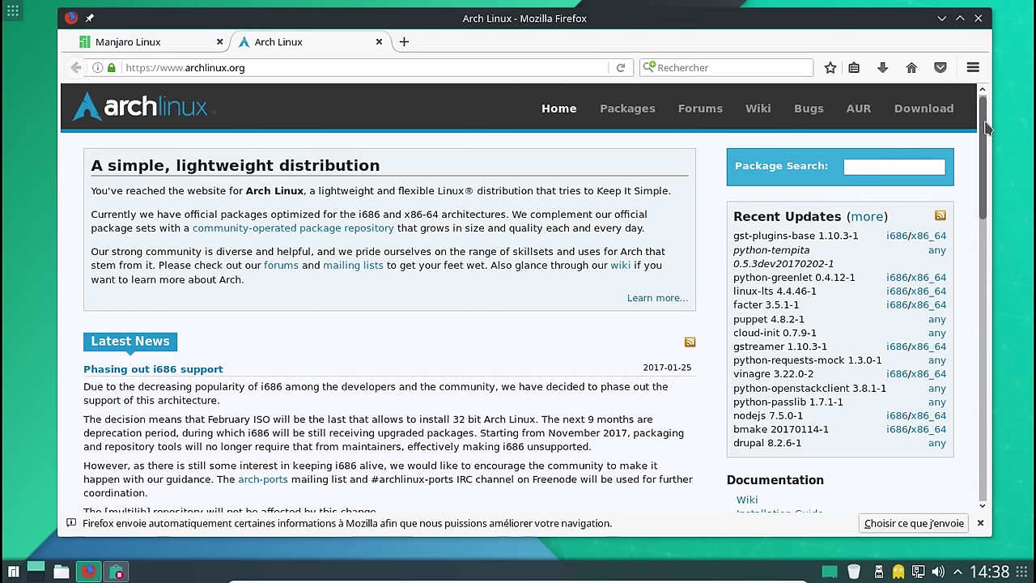
- From Arch's Mailing Lists page, open the arch-dev-public archives for January 2017 by thread, dismissing the browser's data-sharing notice
scroll(986, 201, down, 5)
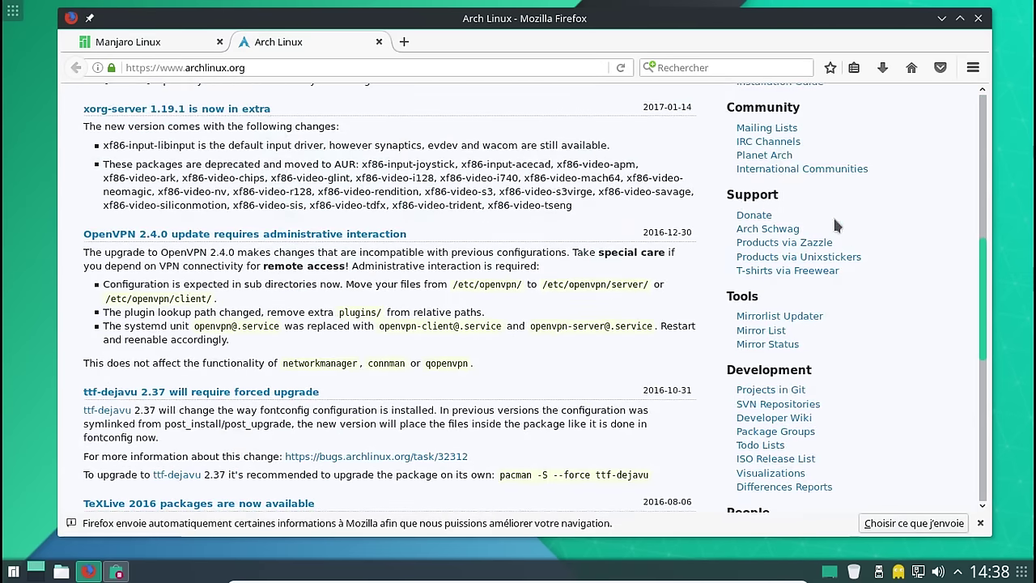
click(767, 129)
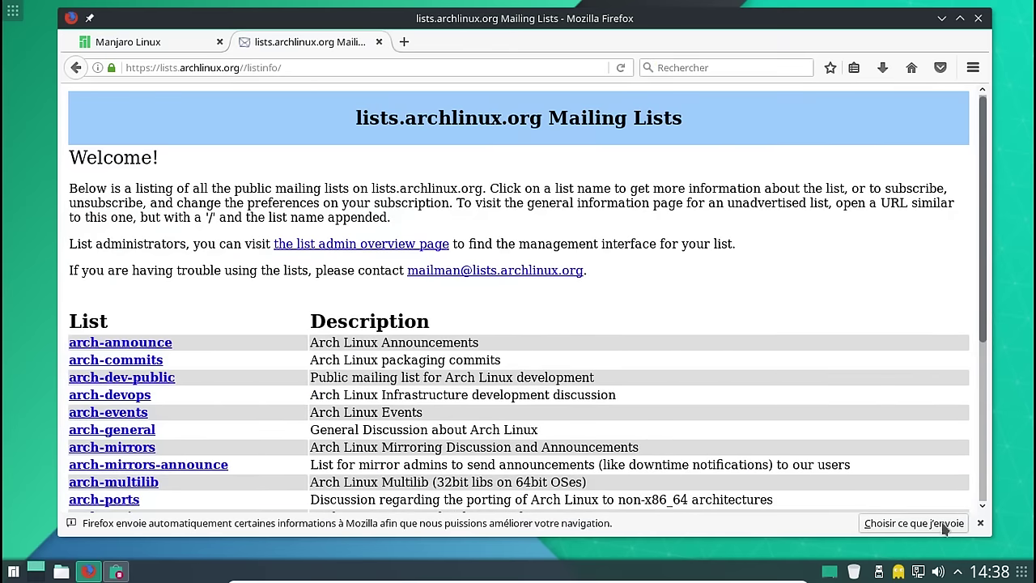
click(981, 524)
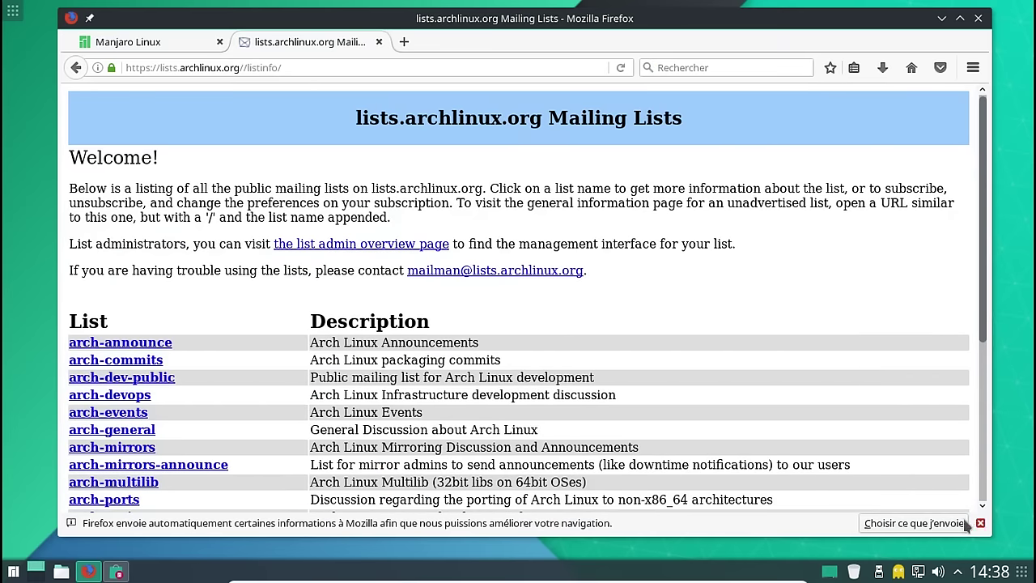
click(168, 379)
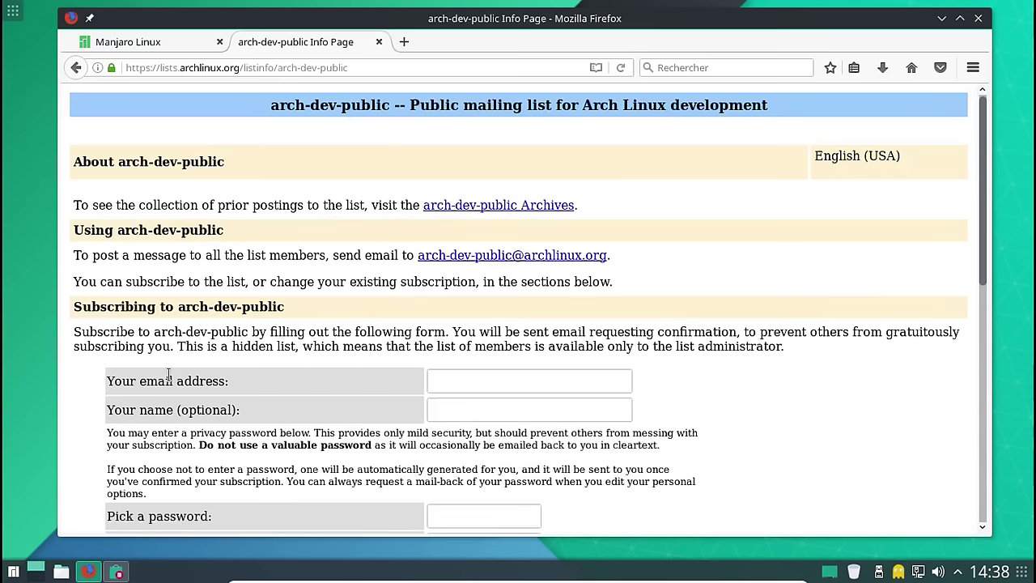
click(530, 206)
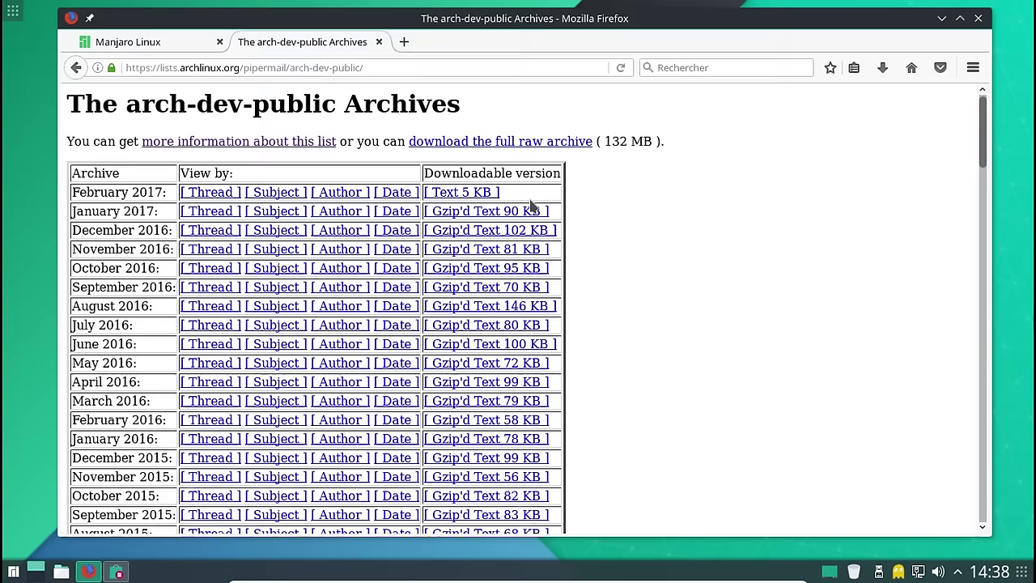
click(231, 212)
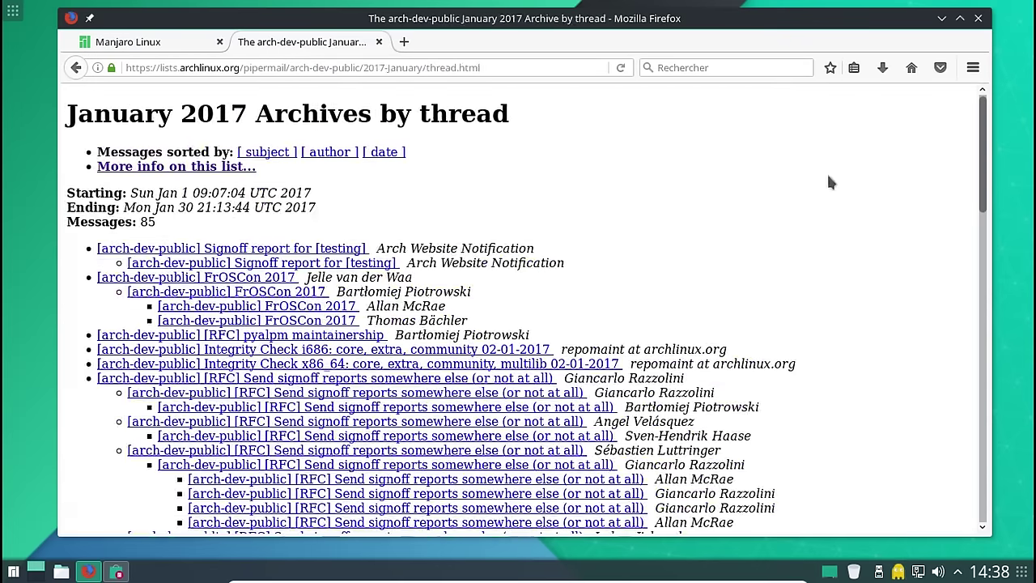
- Examine the January 2017 threads for packages being phased out, read the "Phasing out ffmpeg0.10" message, and return to the list
drag(983, 162, 984, 534)
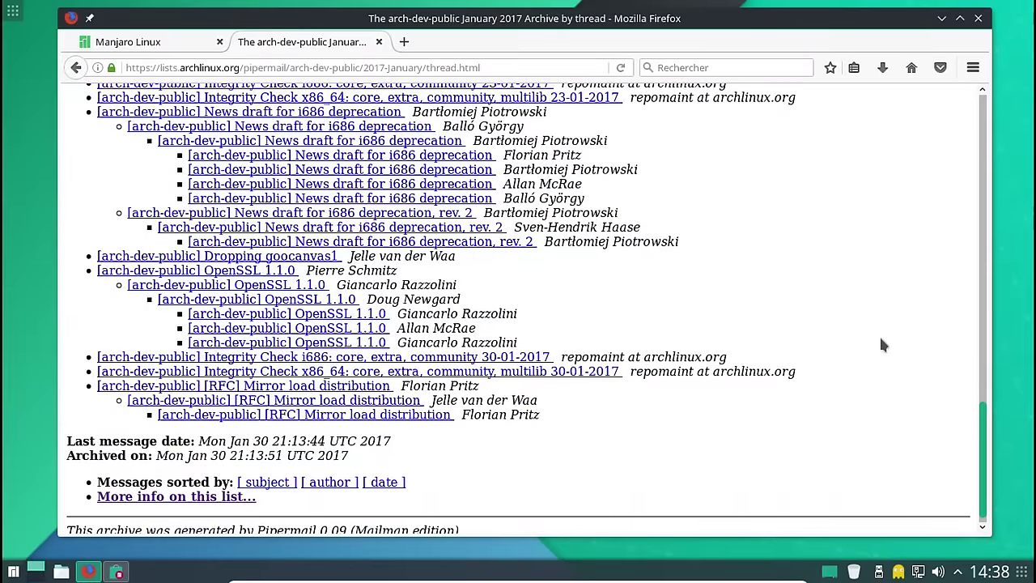
scroll(846, 347, up, 2)
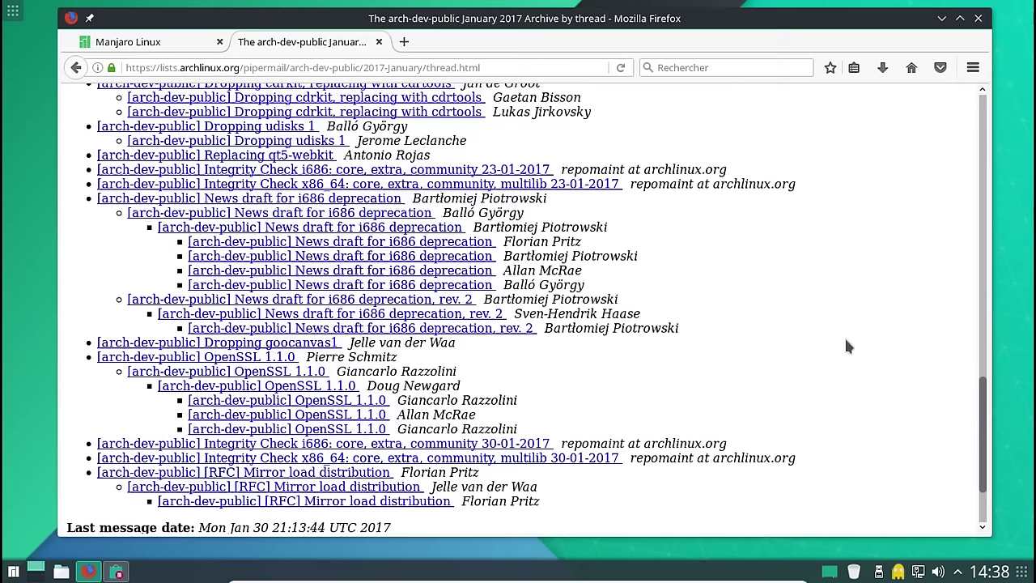
scroll(847, 347, up, 1)
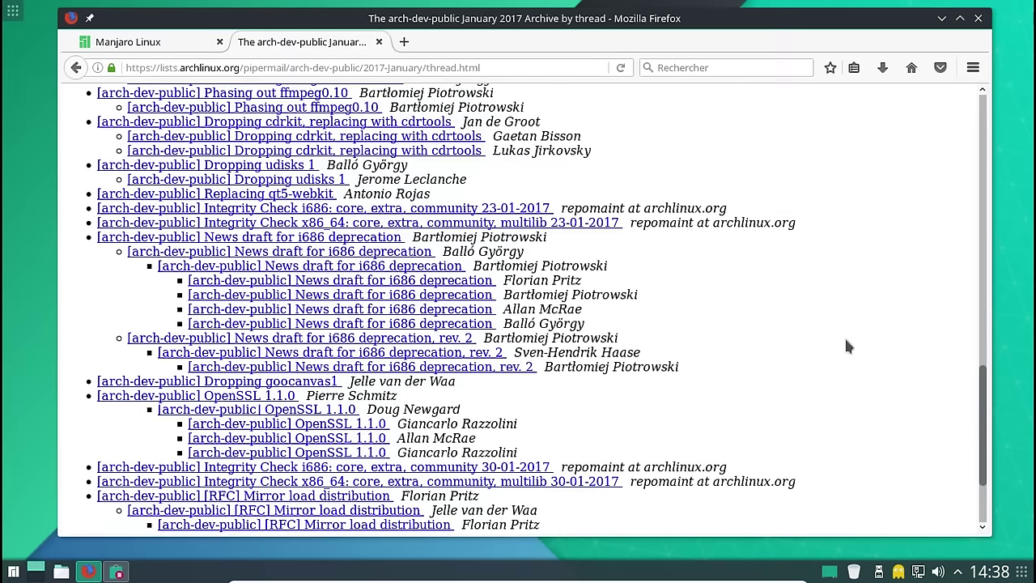
scroll(846, 346, up, 3)
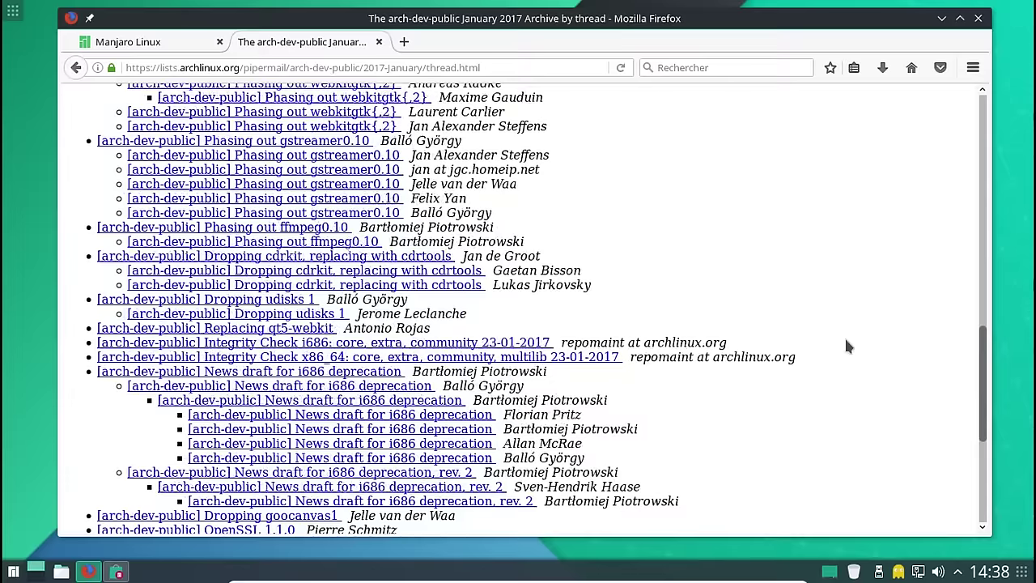
scroll(846, 347, up, 4)
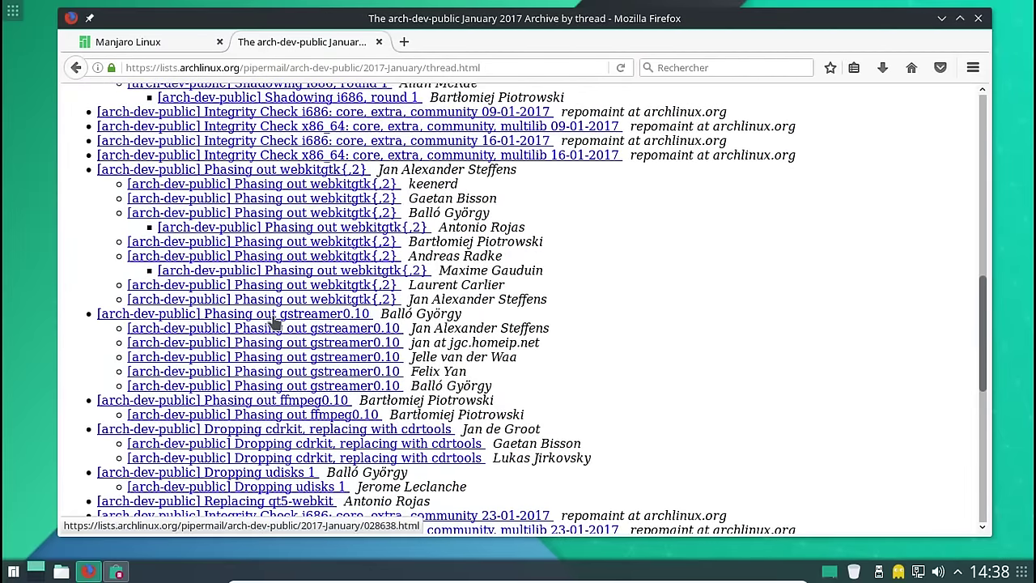
scroll(640, 292, up, 1)
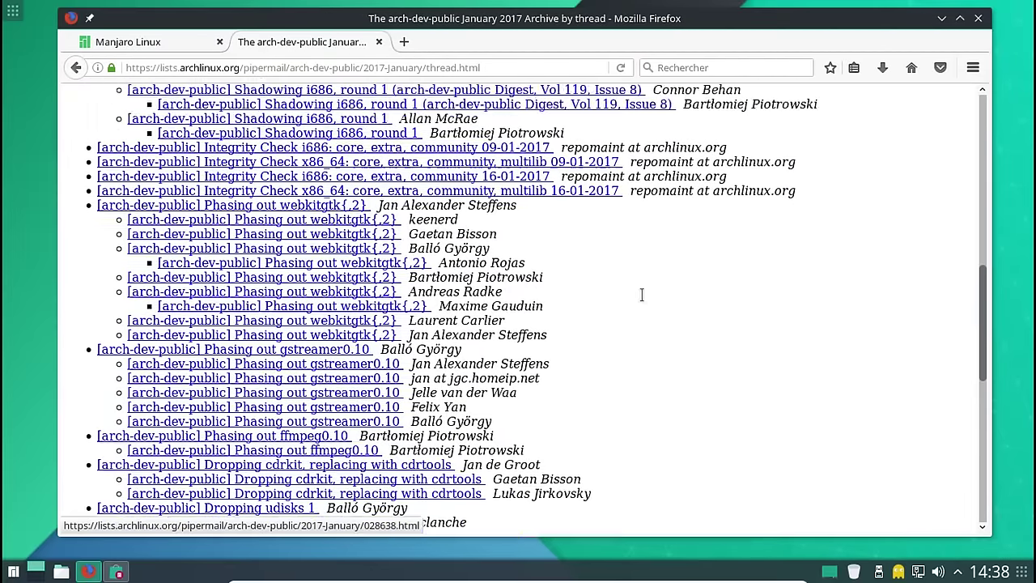
scroll(641, 295, up, 10)
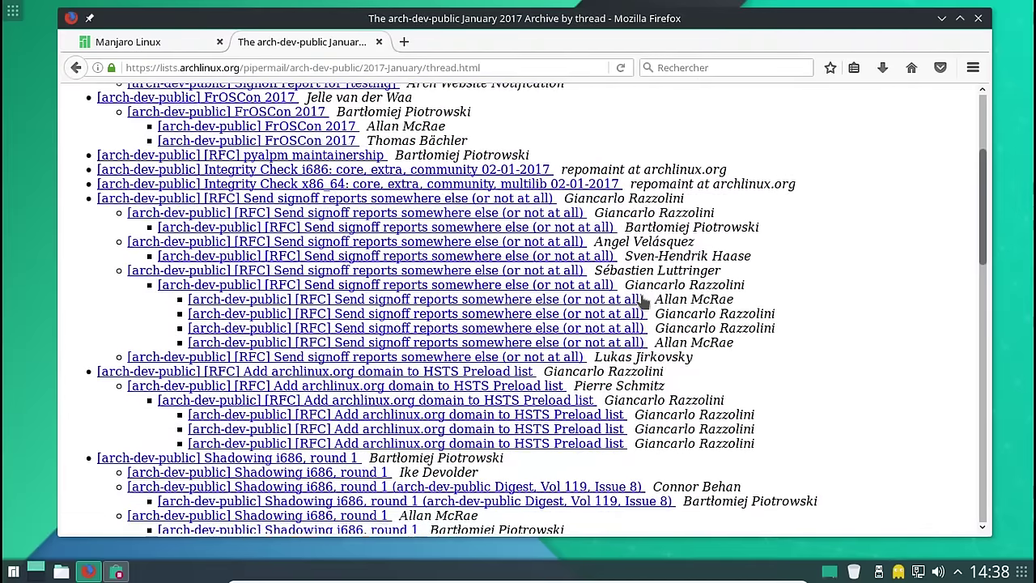
scroll(641, 298, up, 3)
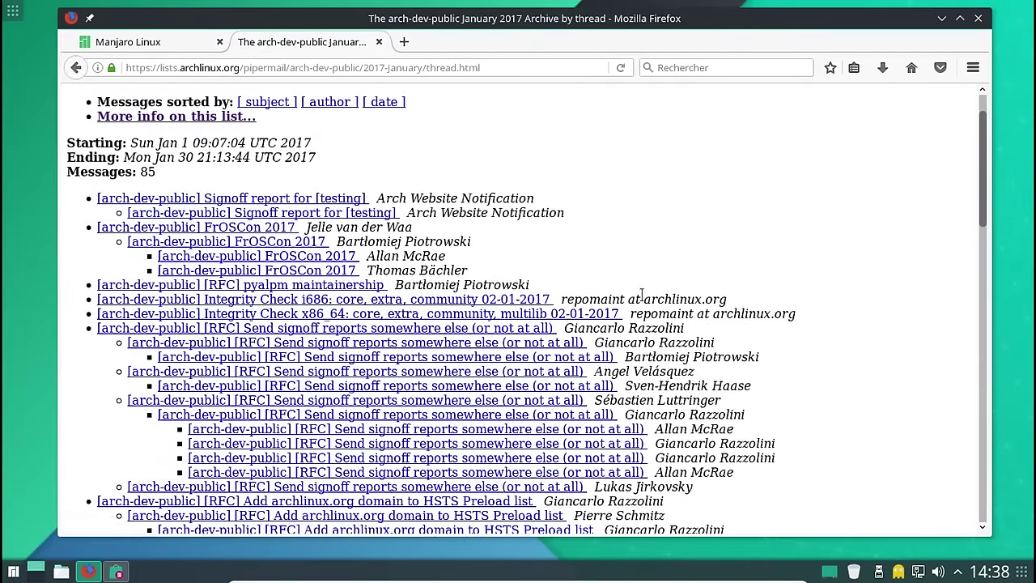
scroll(641, 294, down, 9)
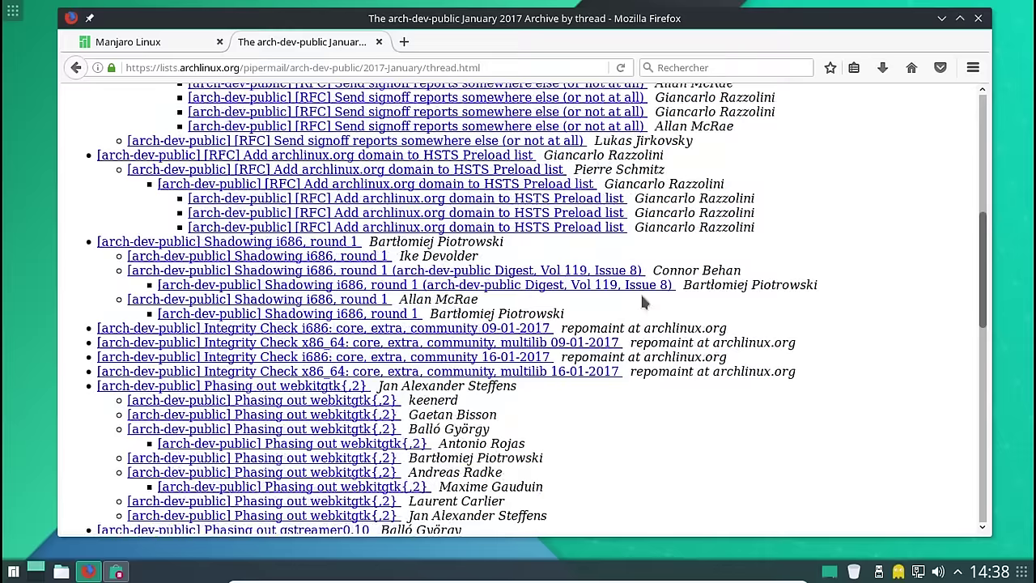
scroll(642, 302, down, 5)
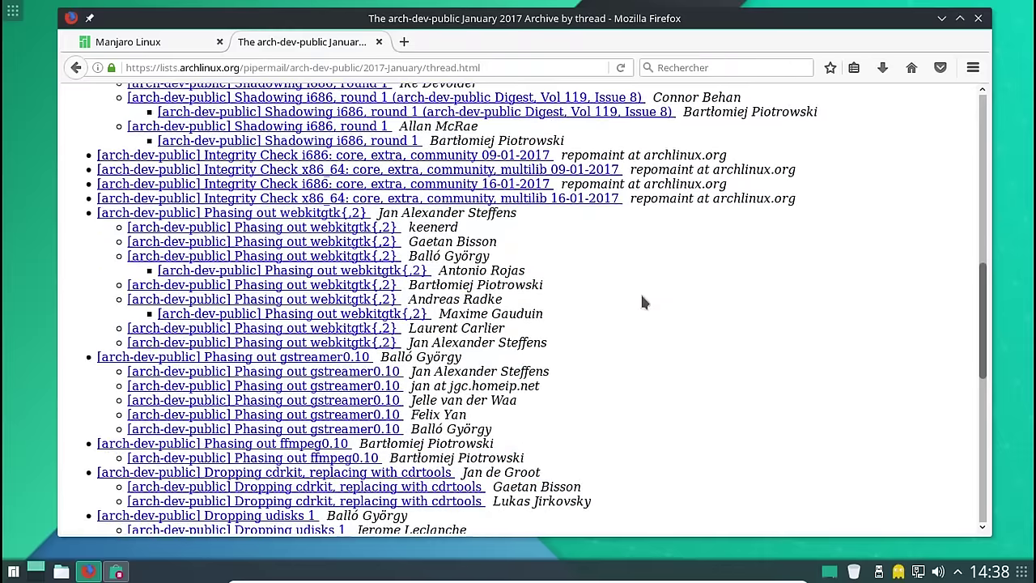
click(298, 445)
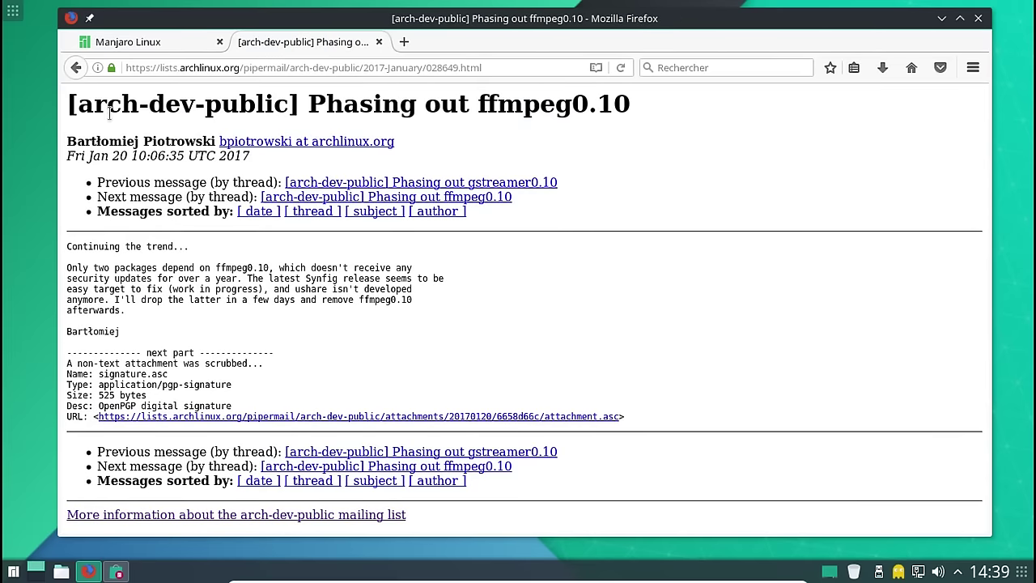
click(77, 68)
- Search the January 2017 thread page for "gstrea"
scroll(598, 349, up, 3)
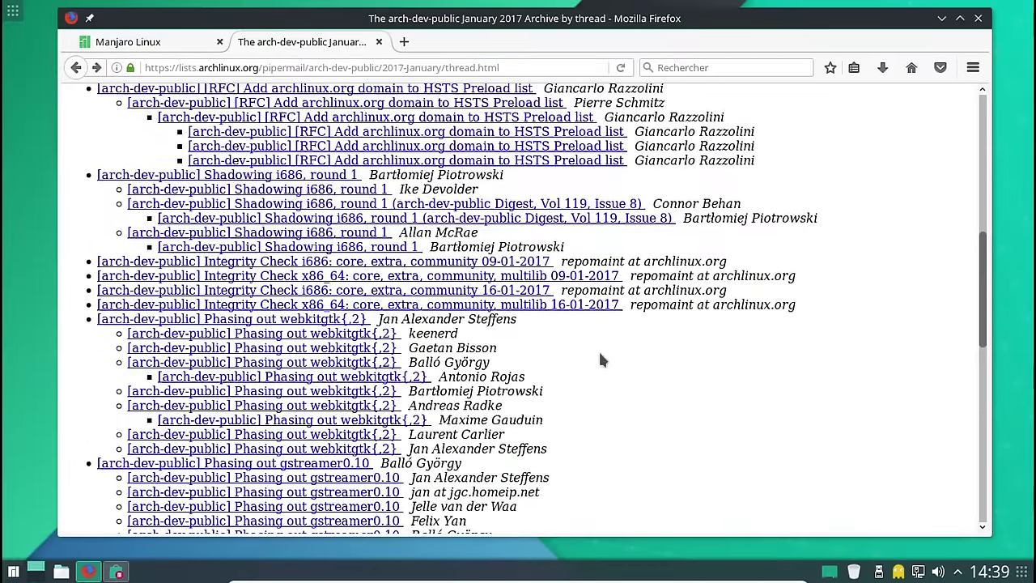
key(ctrl+f)
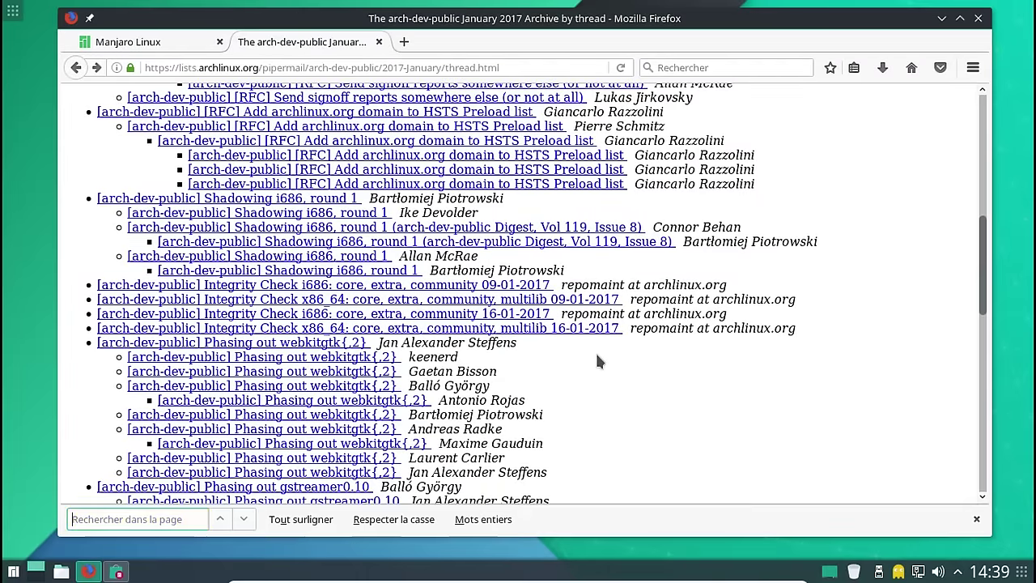
text(gstrea)
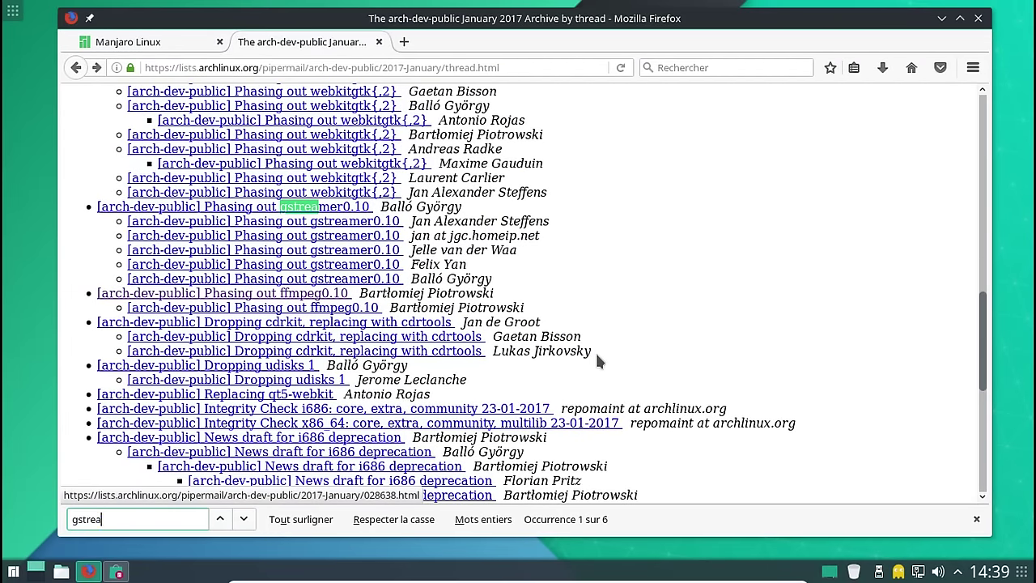
- Open the first "Phasing out gstreamer0.10" message and examine its tree of packages depending on GStreamer 0.10
click(336, 210)
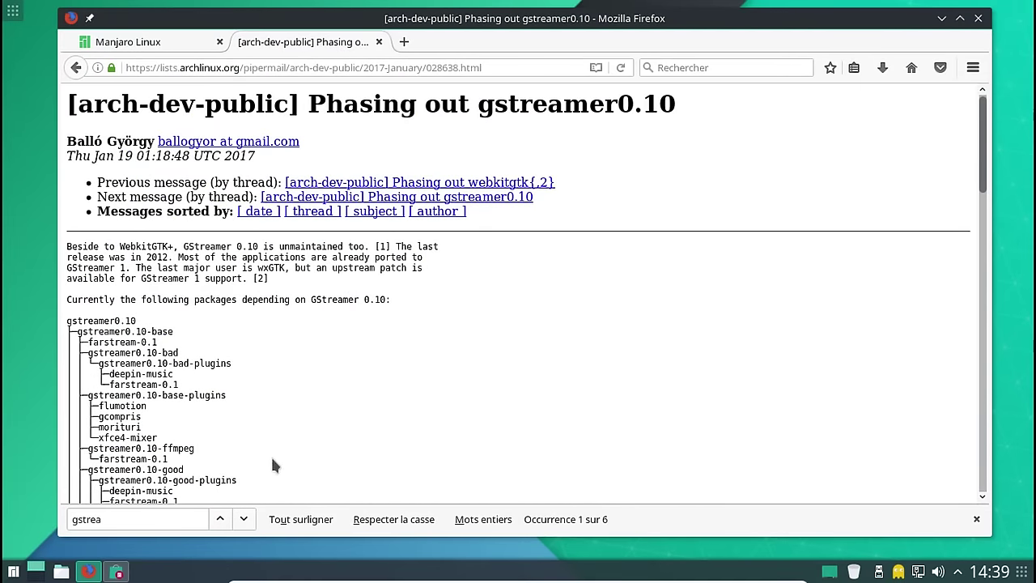
key(Escape)
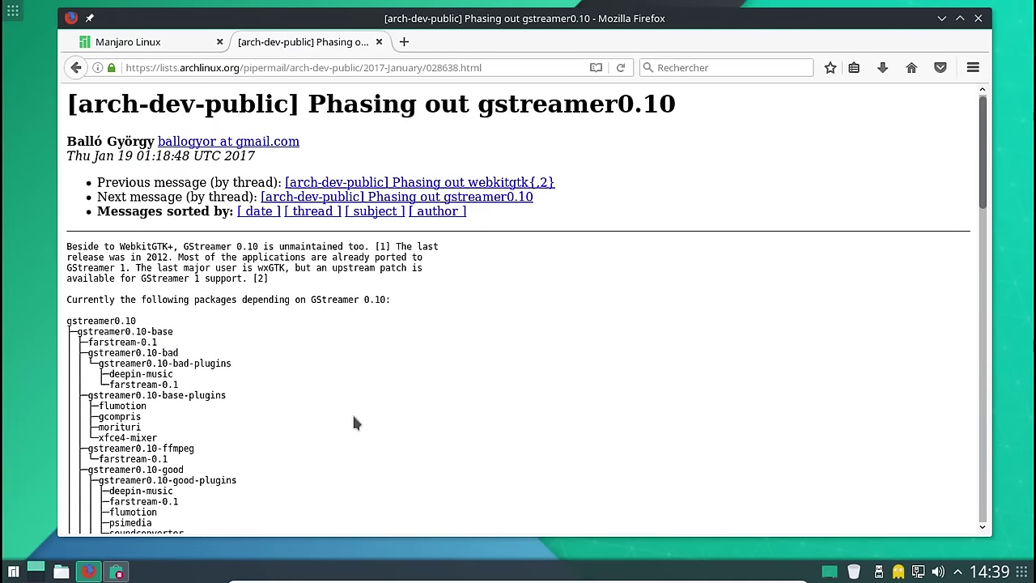
key(ctrl+plus)
key(ctrl+plus)
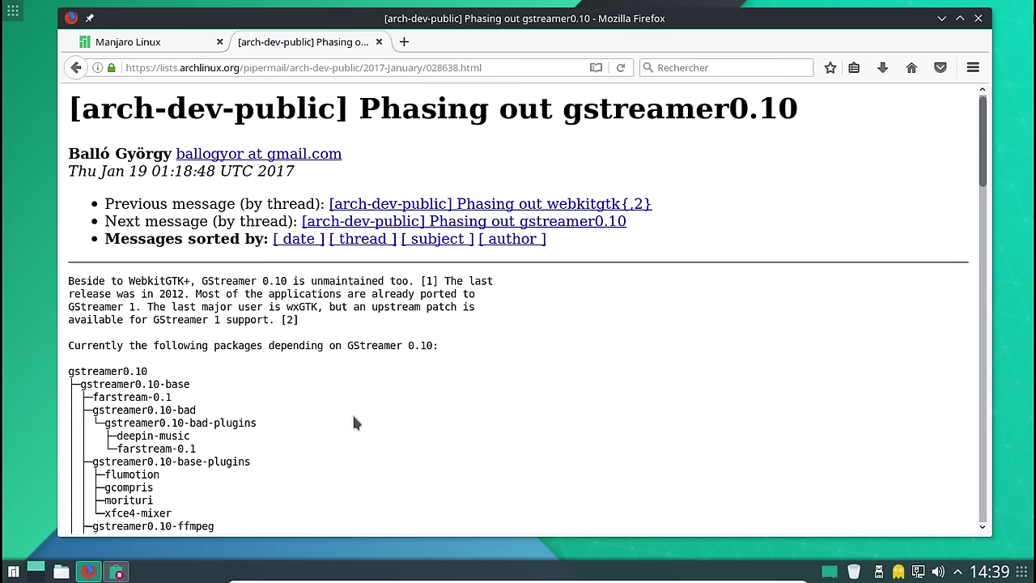
scroll(354, 423, down, 3)
scroll(323, 268, down, 7)
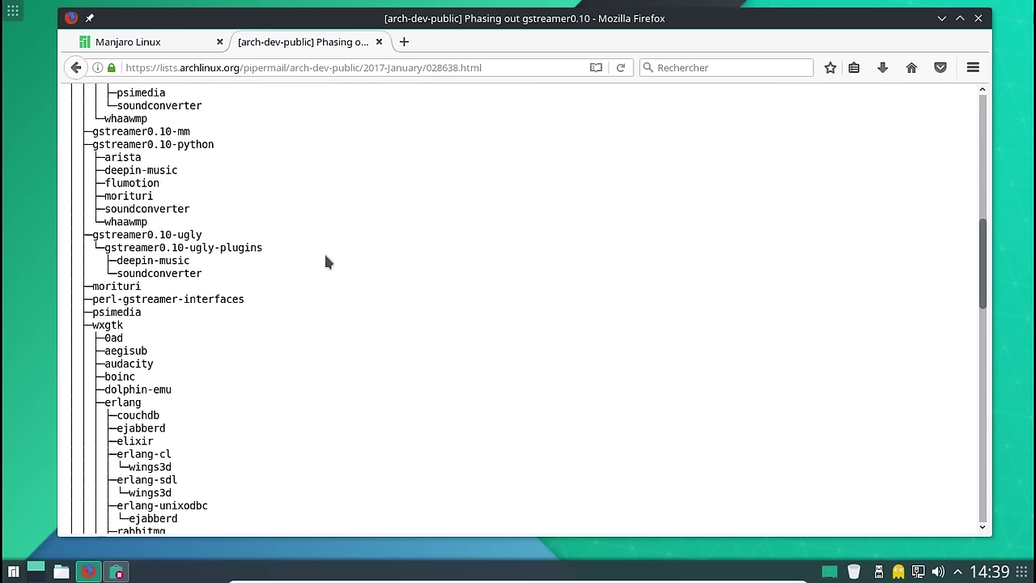
scroll(326, 255, down, 3)
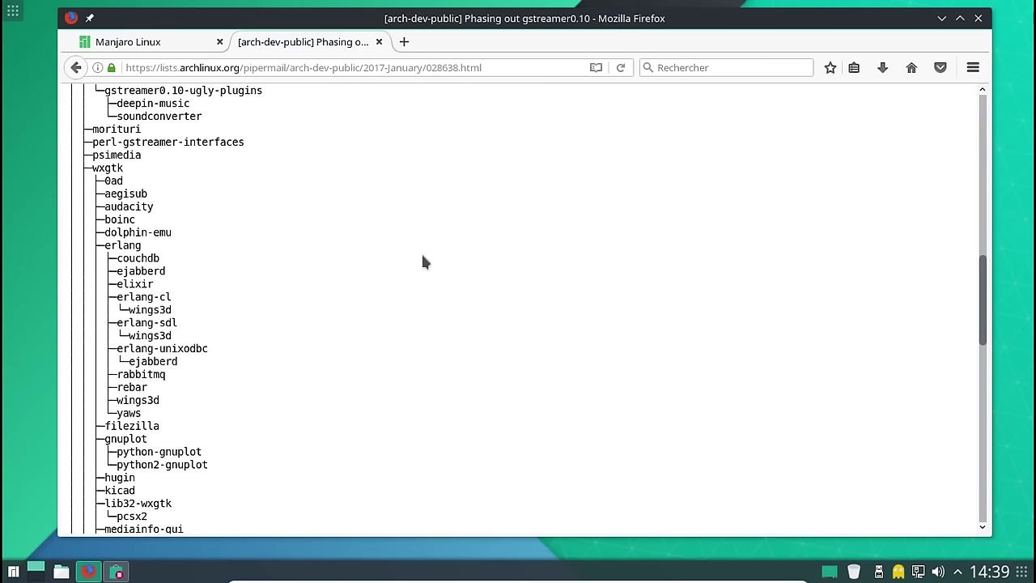
click(982, 118)
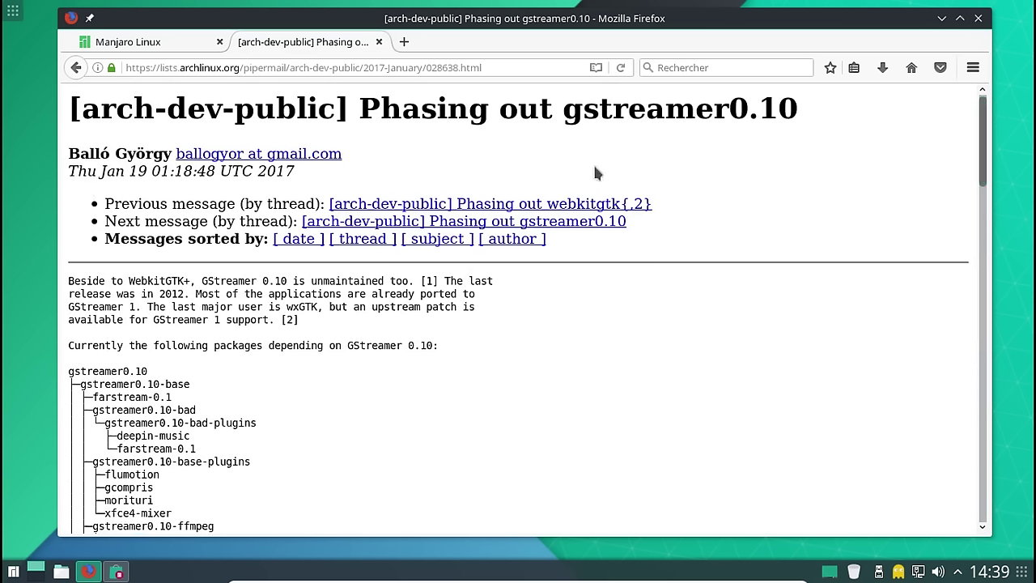
- Open translate.google.com in a new browser tab
click(404, 41)
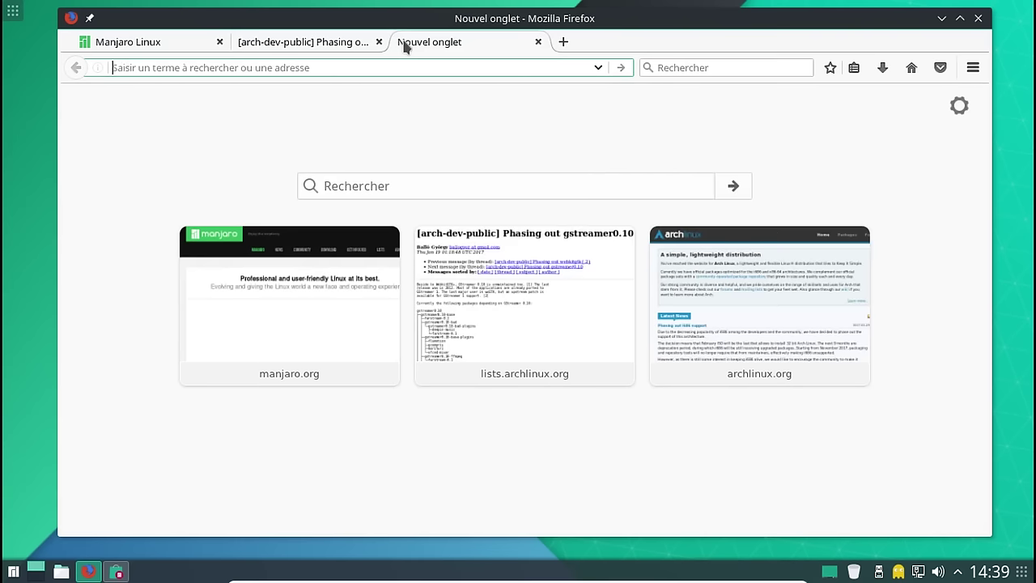
text(transm)
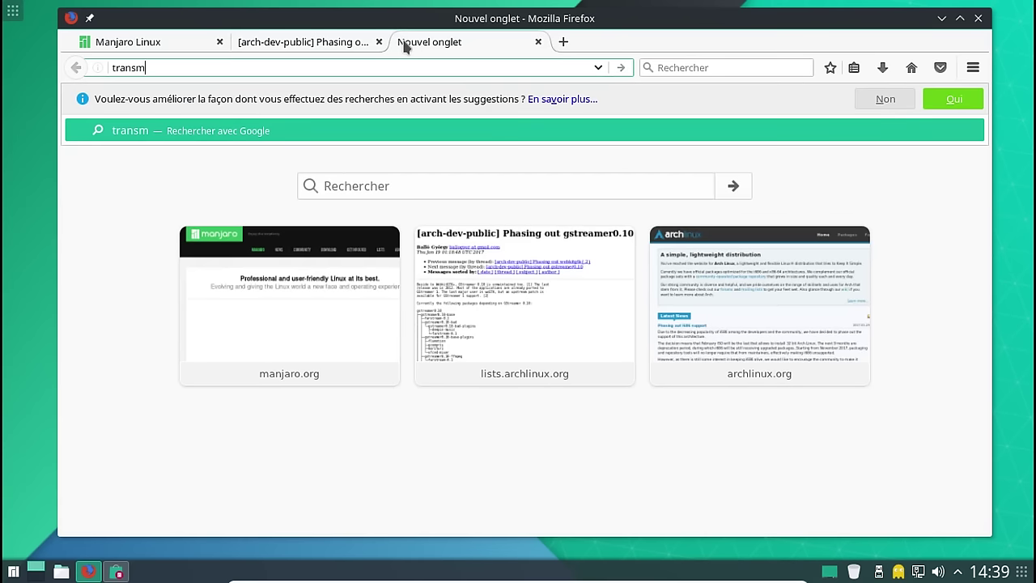
key(BackSpace)
text(late.goog)
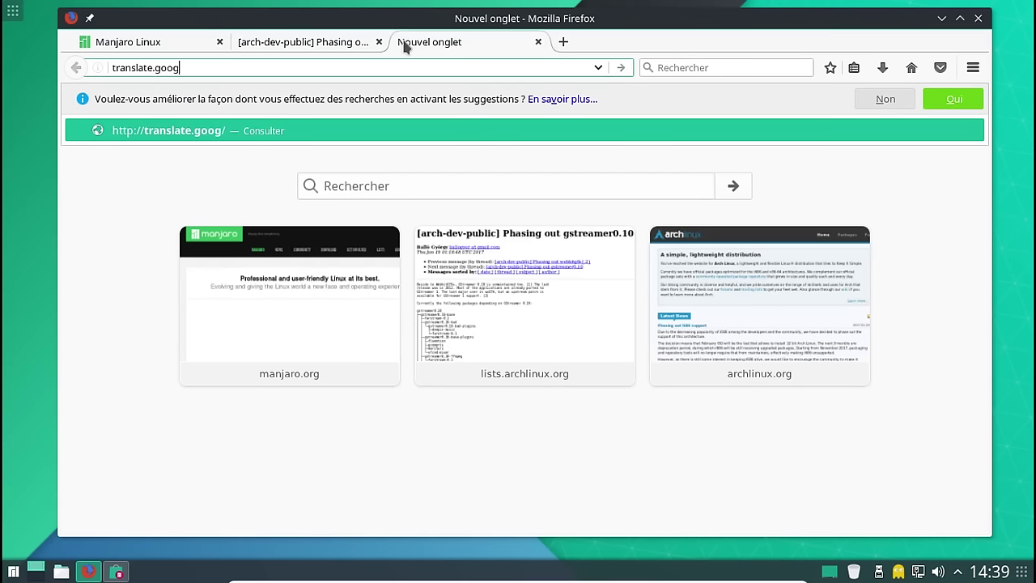
text(le.com)
key(Return)
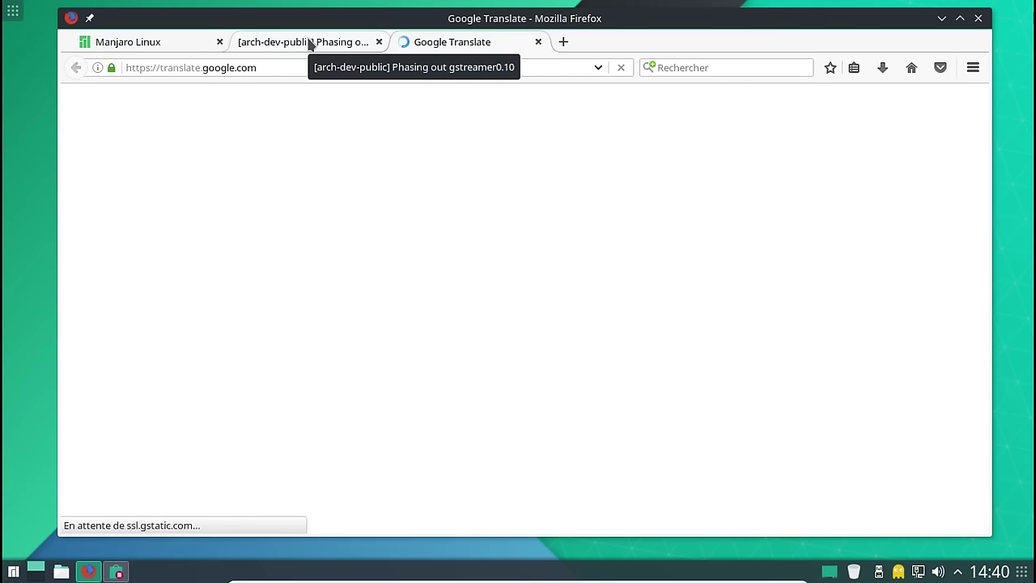
- Copy the opening paragraph of the gstreamer0.10 message, from "Beside to WebkitGTK+" to "[2]", into Google Translate as source text
click(310, 44)
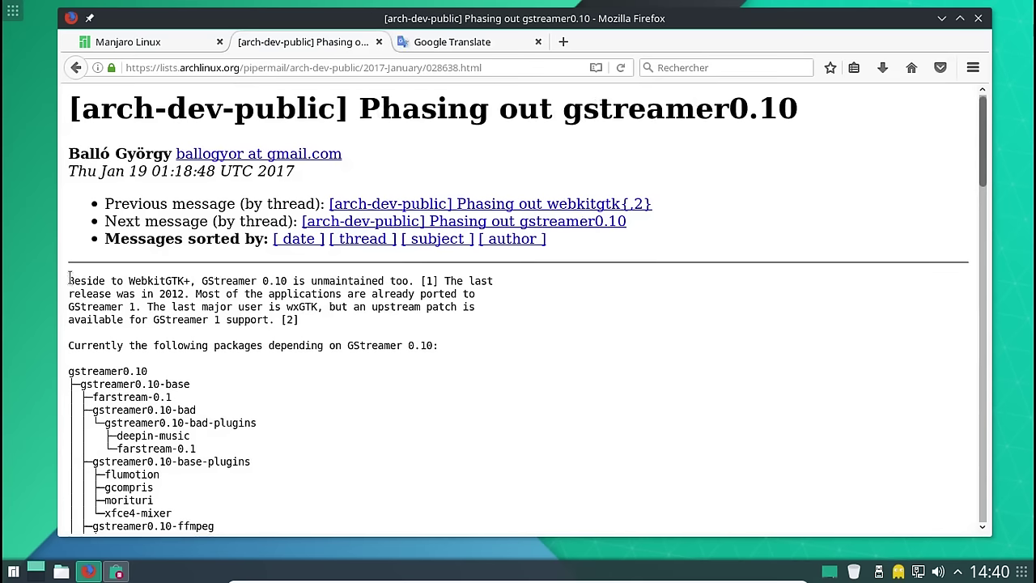
drag(69, 282, 316, 313)
key(ctrl+c)
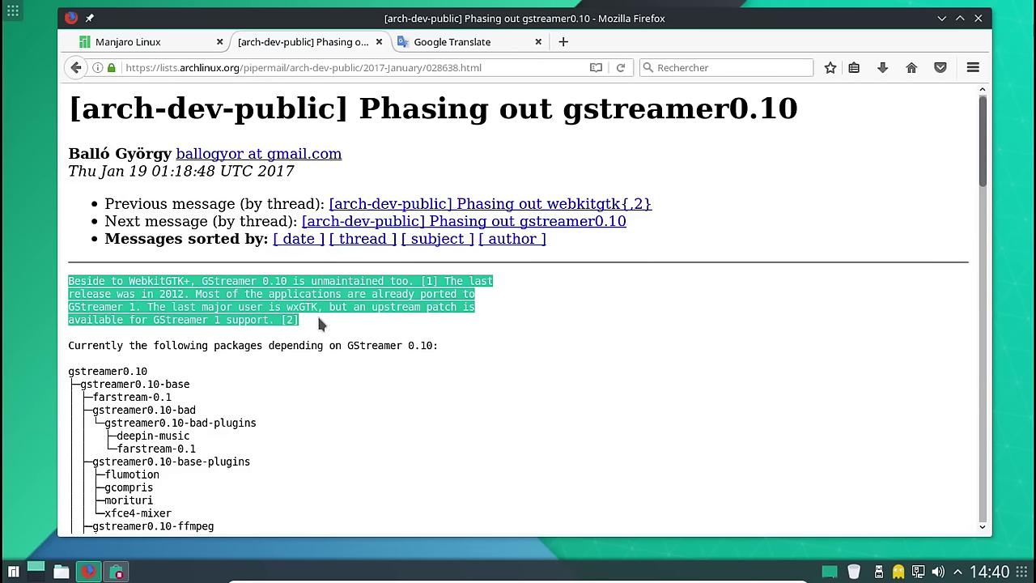
click(478, 46)
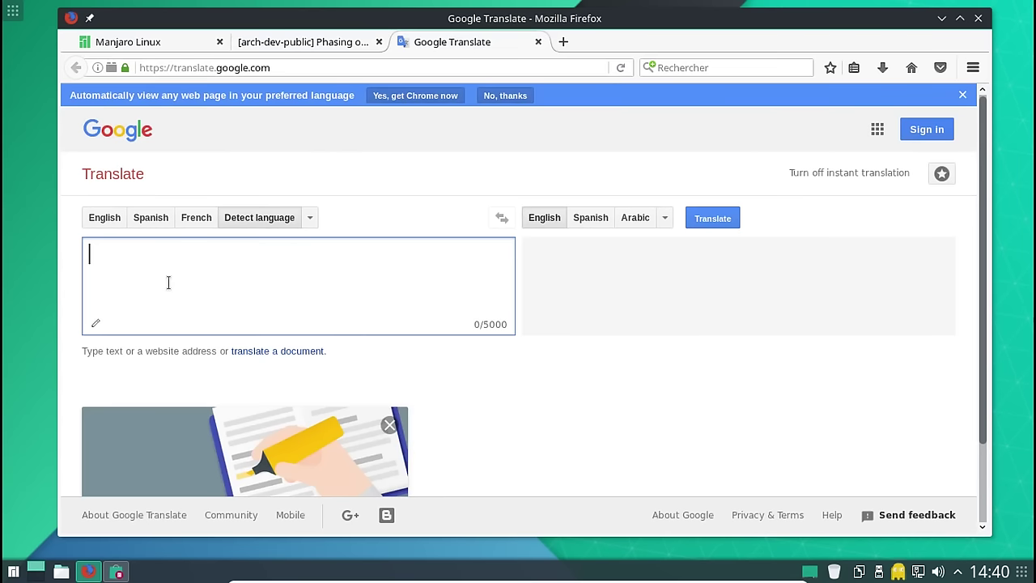
key(ctrl+v)
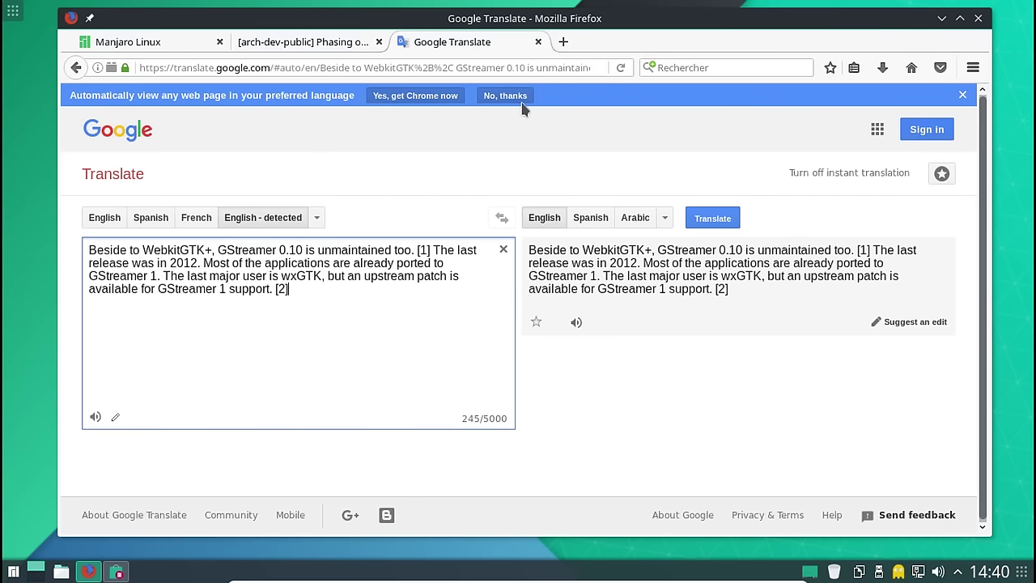
- Decline the Chrome offer, set the translation's target language to French, and enlarge the page for reading
click(507, 96)
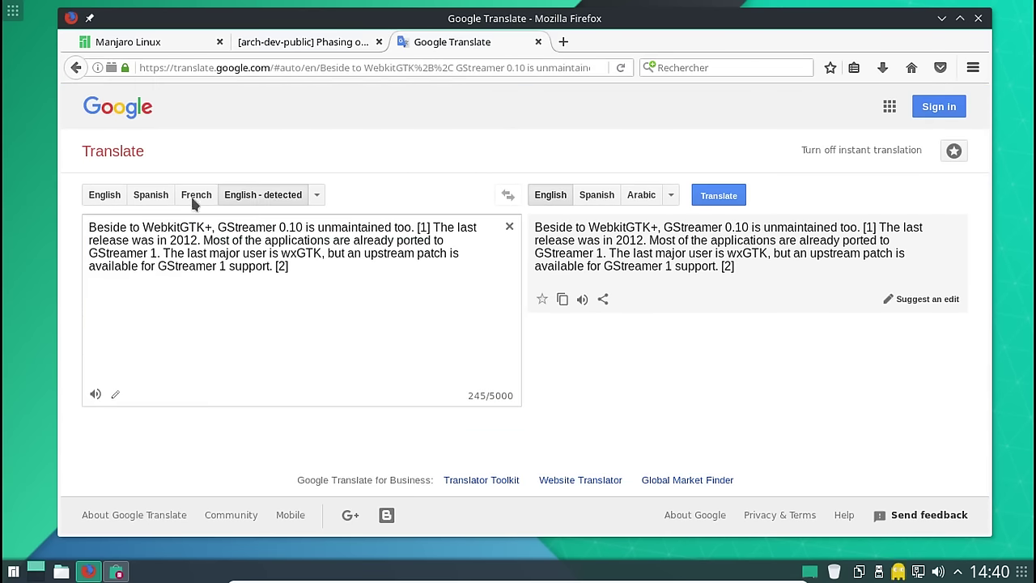
click(676, 198)
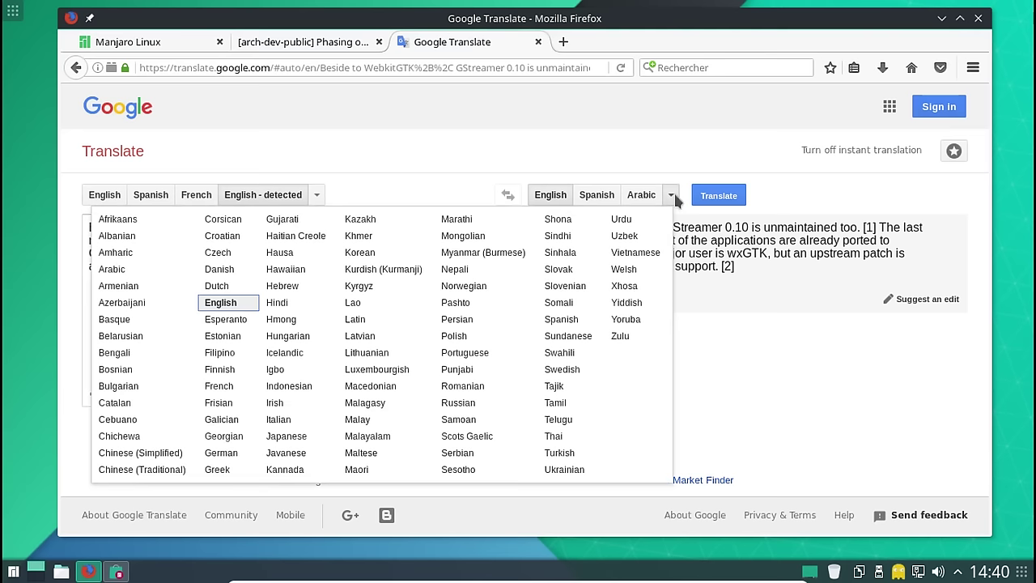
click(217, 389)
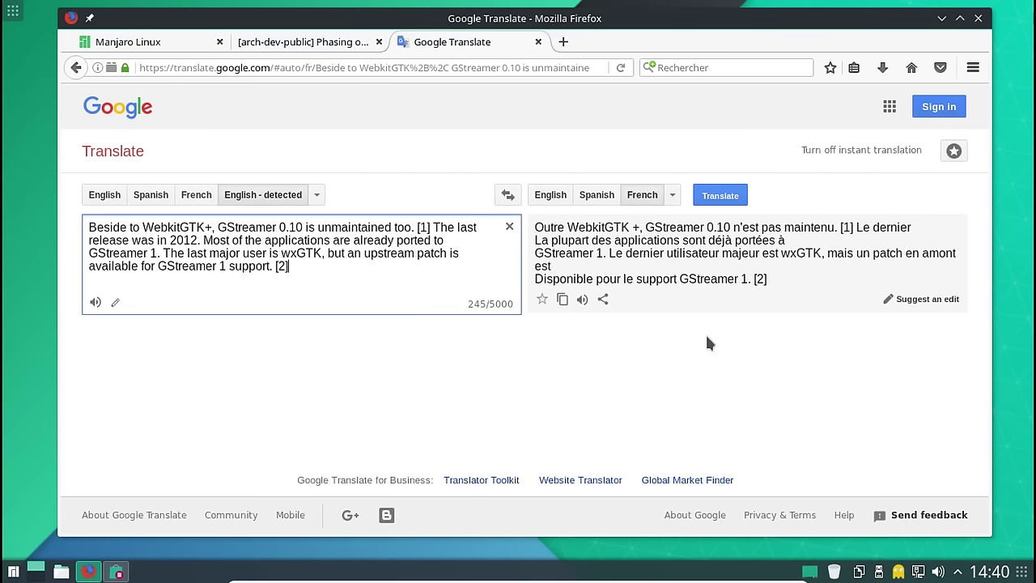
key(ctrl+plus)
key(ctrl+plus)
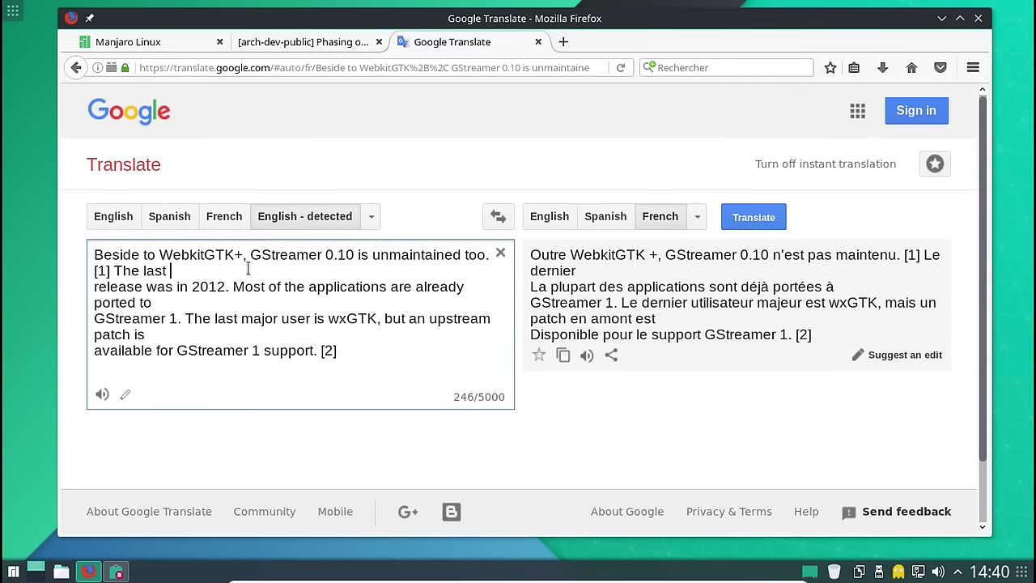
- Remove the line breaks inside the pasted source text so that it is translated as one continuous paragraph
key(Delete)
key(Down)
key(Delete)
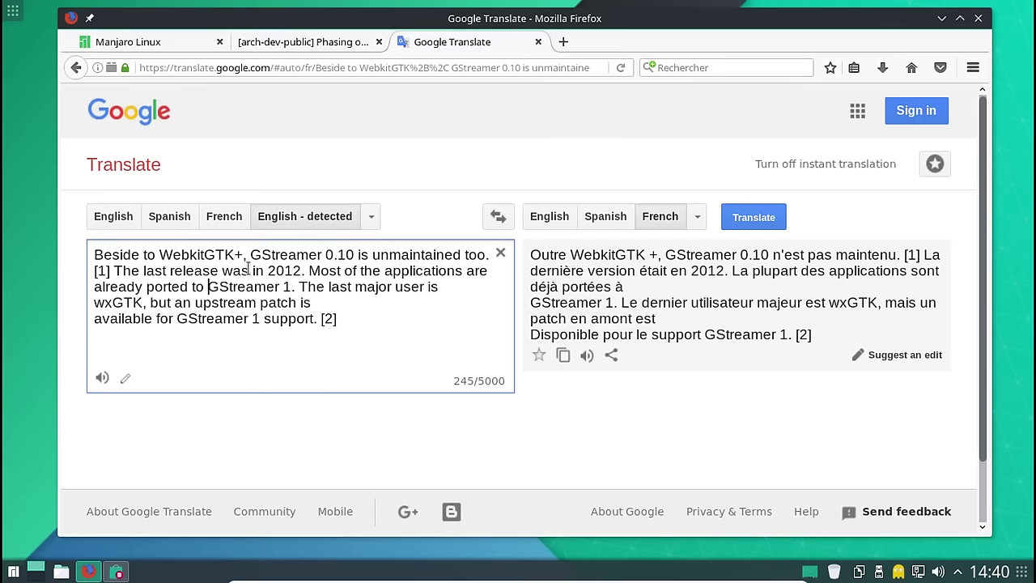
key(Down)
key(End)
key(Delete)
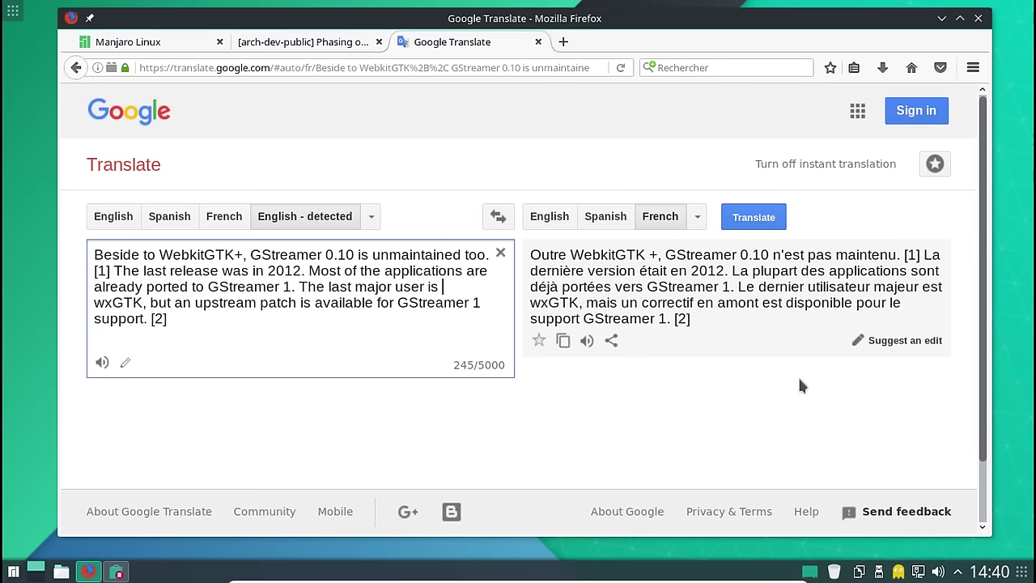
- Close the Google Translate and mailing-list tabs, and close Firefox to return to Octopi
click(538, 42)
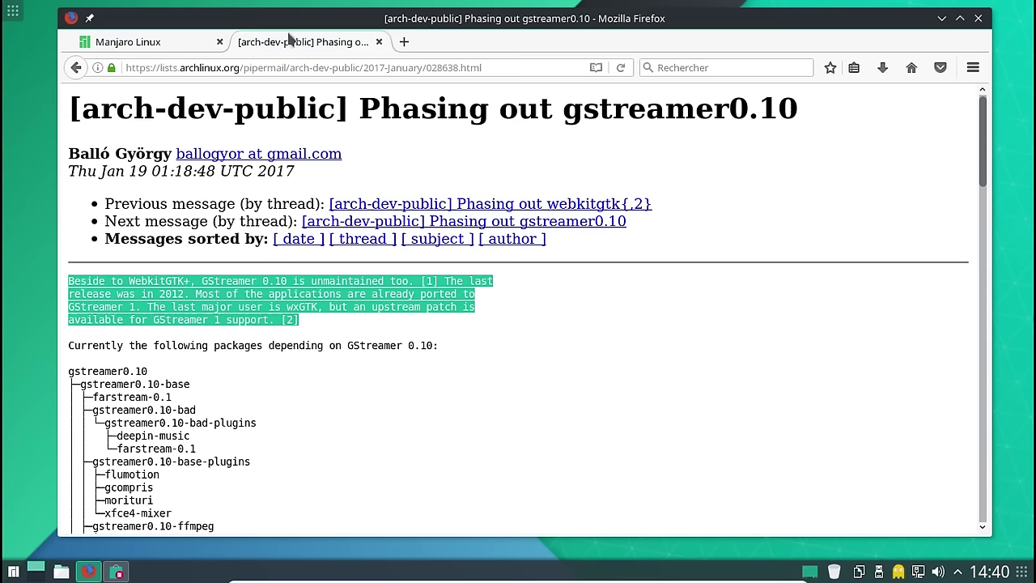
click(379, 43)
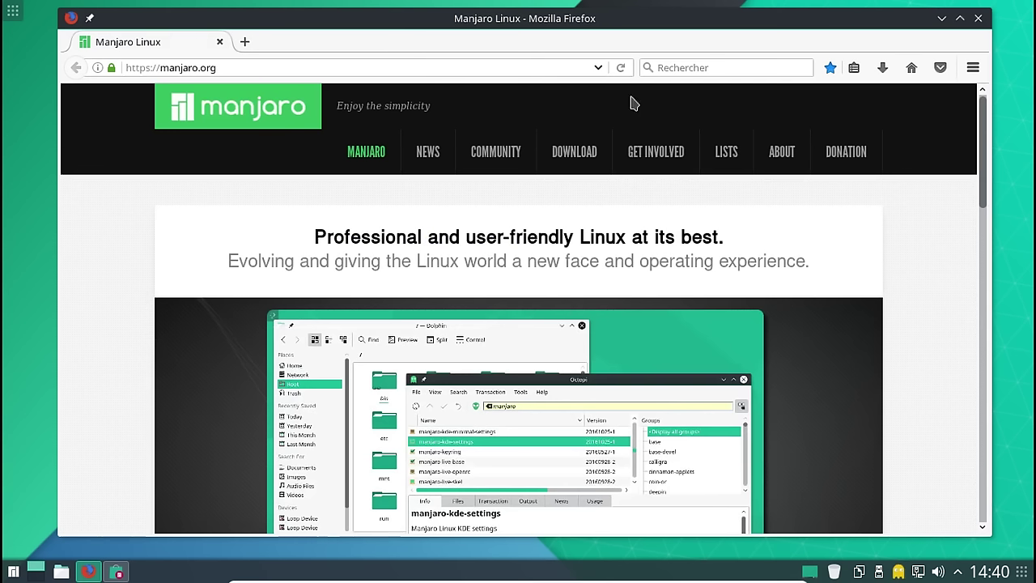
click(978, 18)
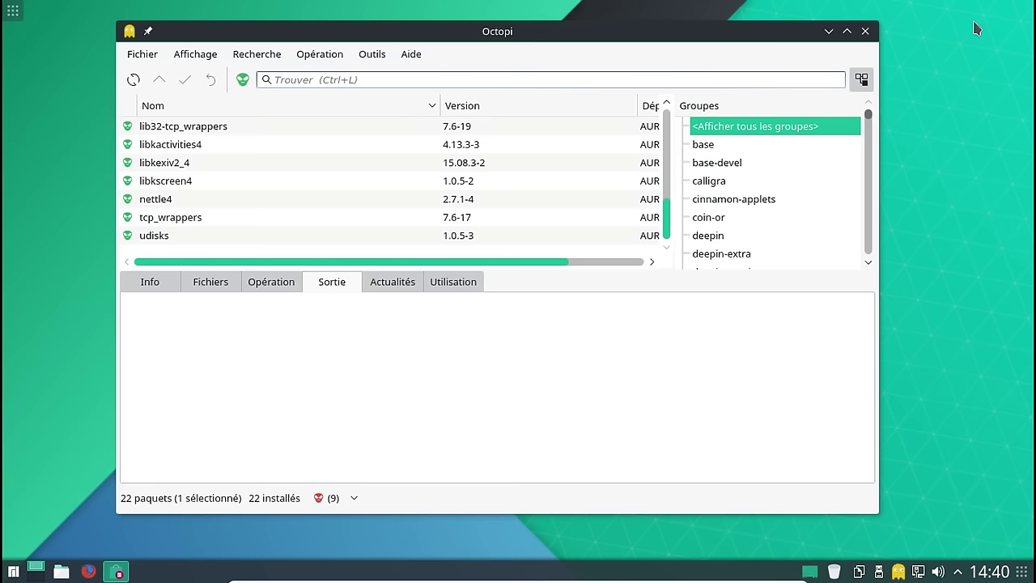
- Check which packages would be removed along with gstreamer0.10-bad, and cancel the removal
click(664, 118)
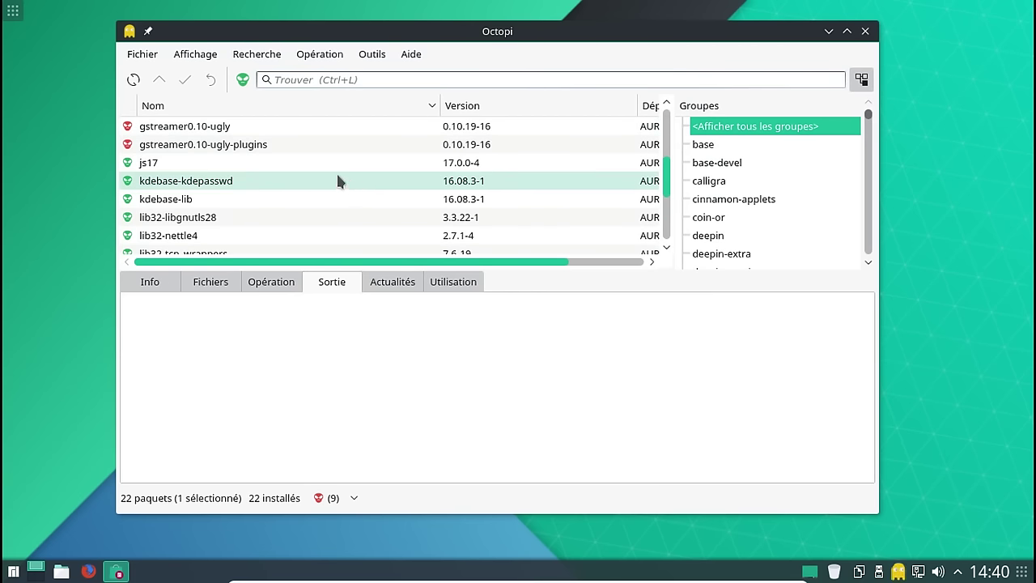
scroll(332, 178, up, 1)
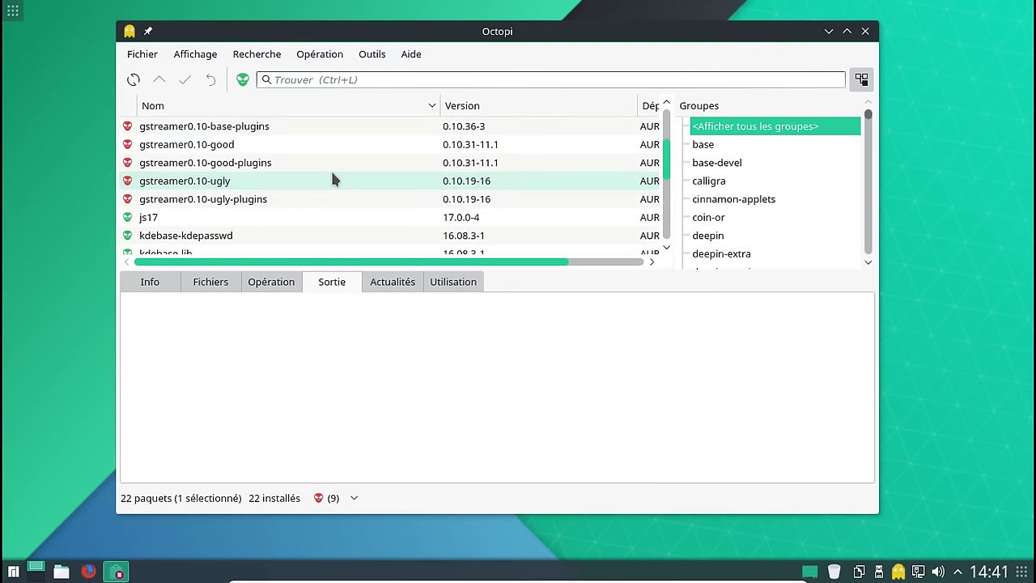
scroll(315, 175, up, 1)
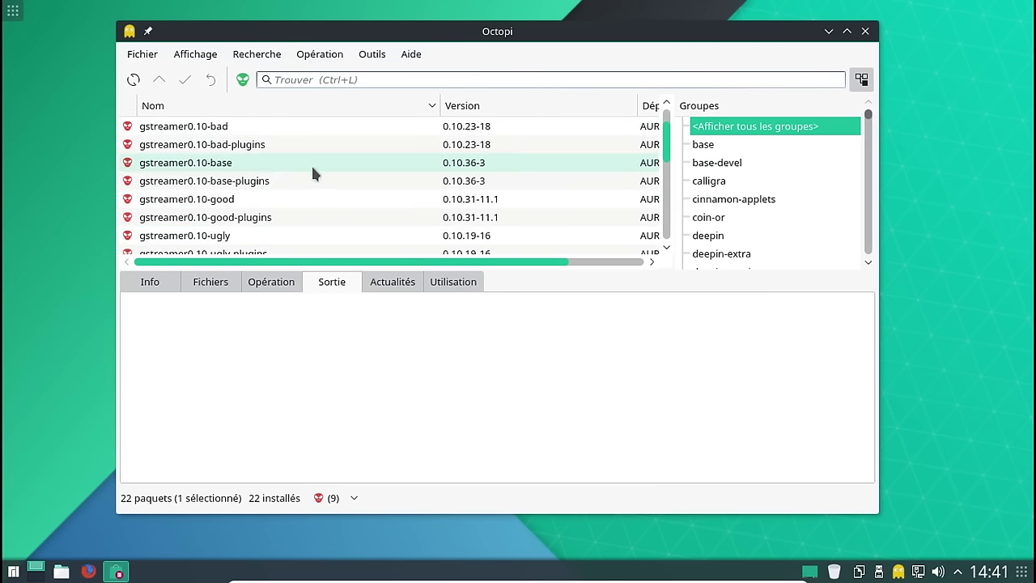
right_click(237, 130)
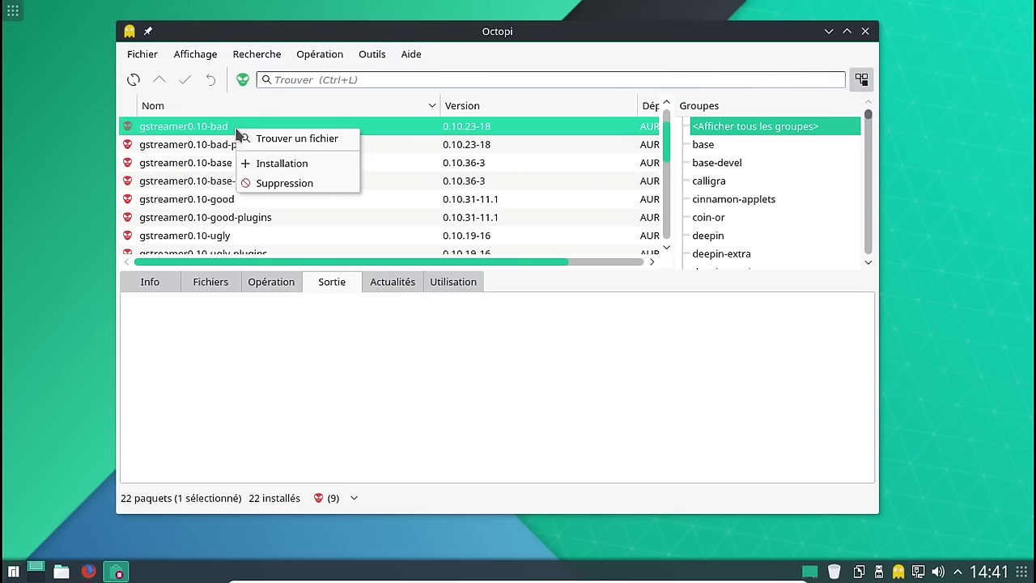
click(293, 183)
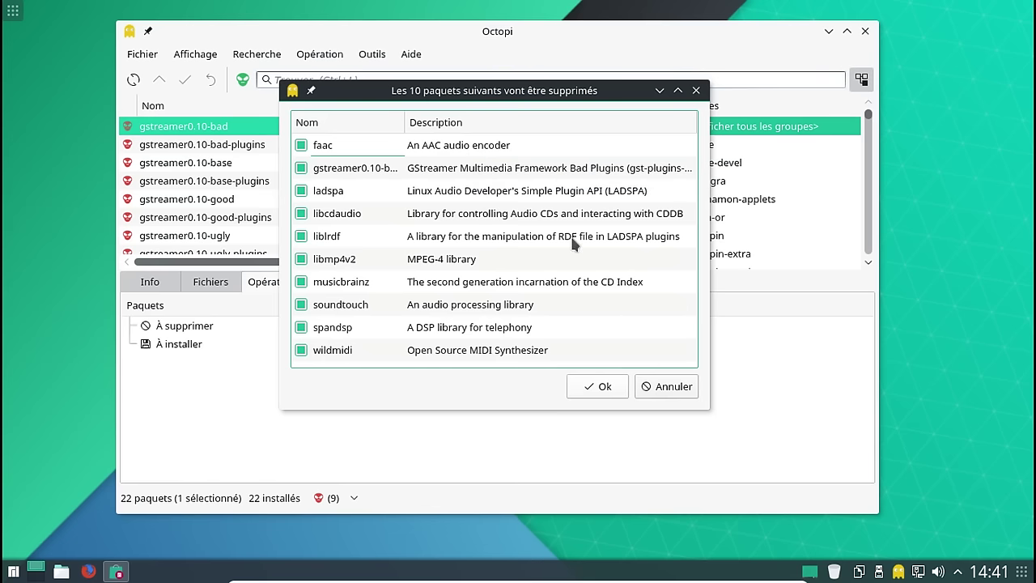
click(651, 386)
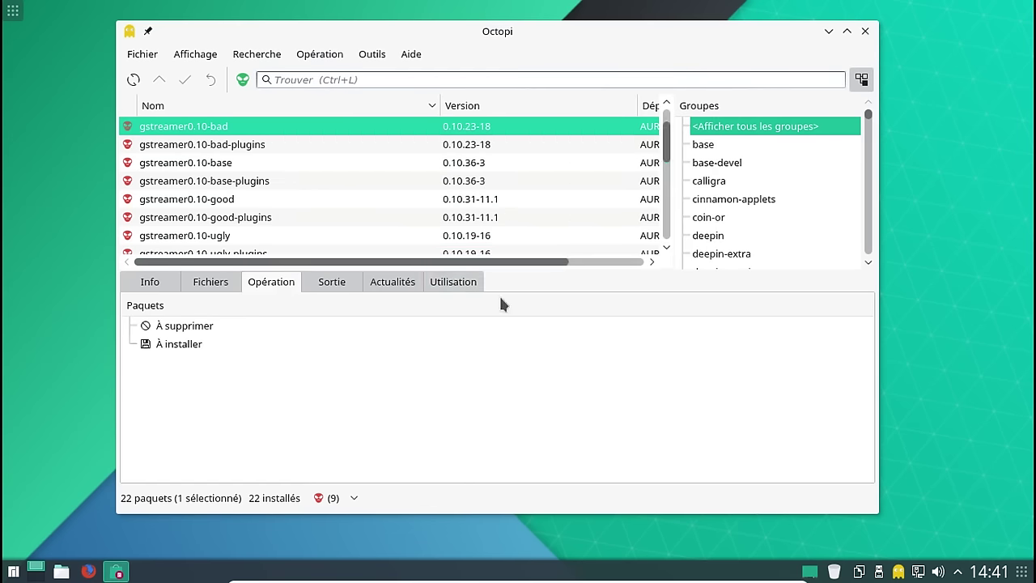
- Check which packages would be removed along with gstreamer0.10-base, cancel the removal, and look through the rest of the AUR package list
right_click(236, 162)
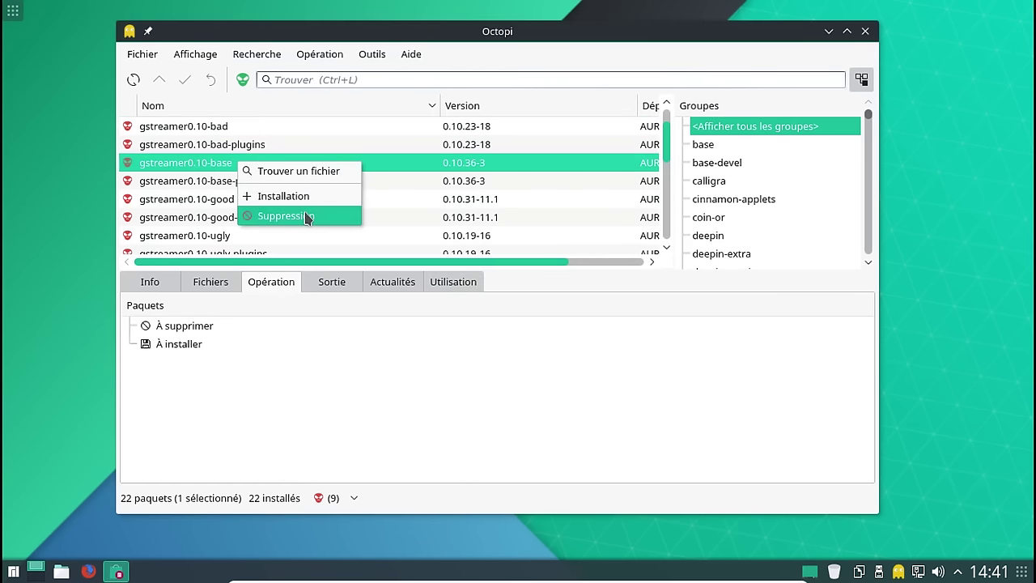
click(307, 216)
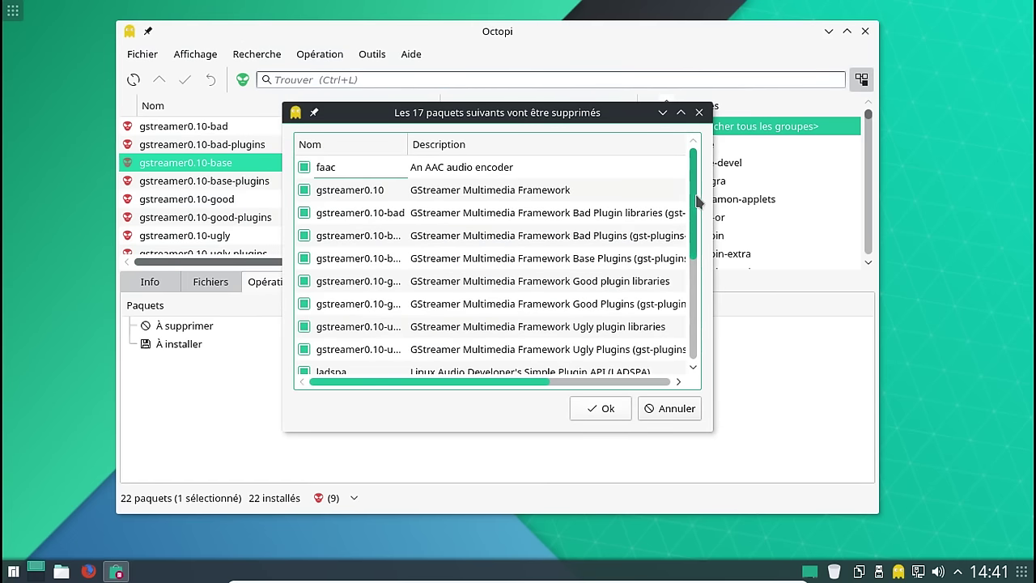
scroll(694, 356, down, 5)
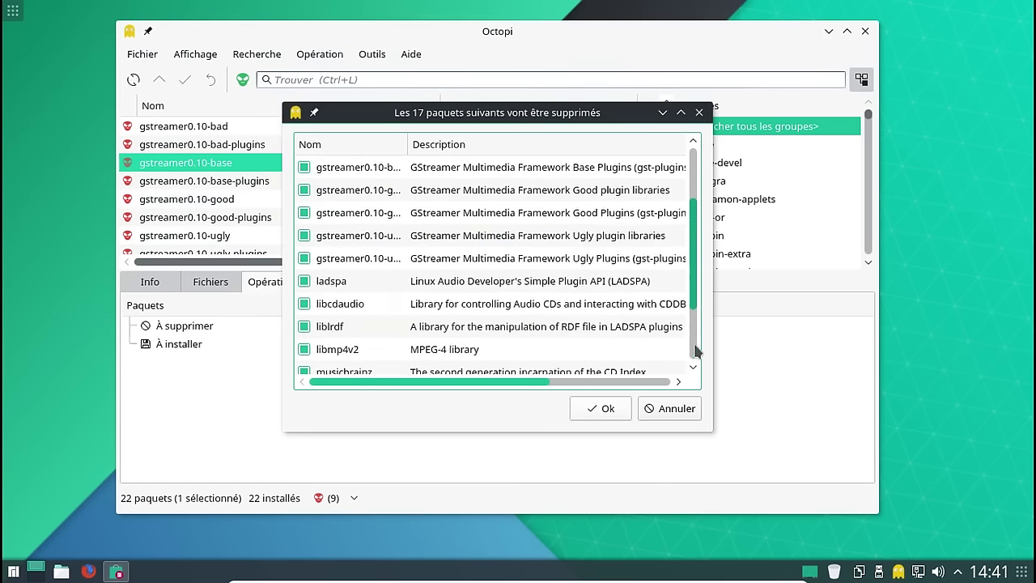
click(698, 113)
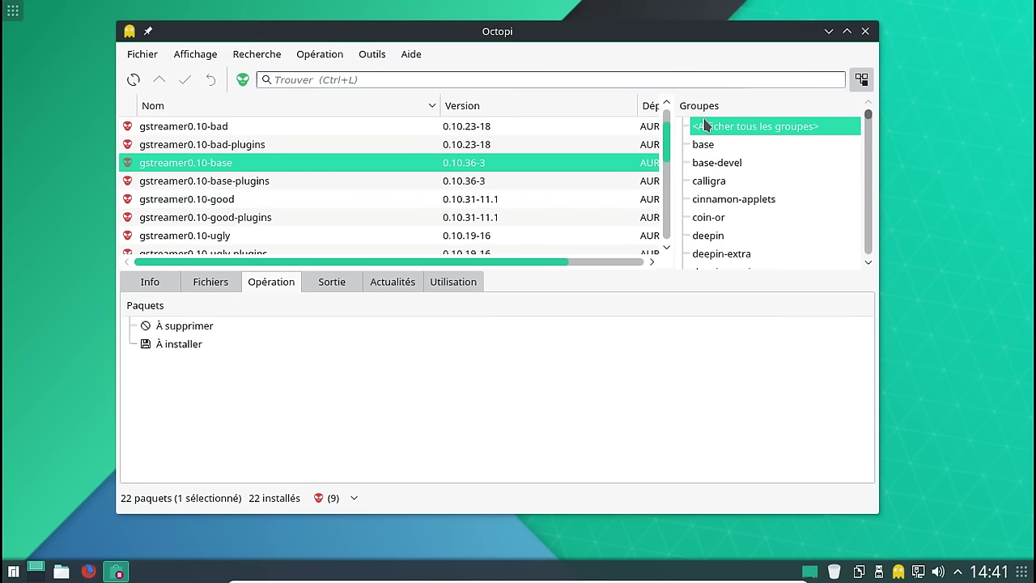
scroll(667, 147, up, 1)
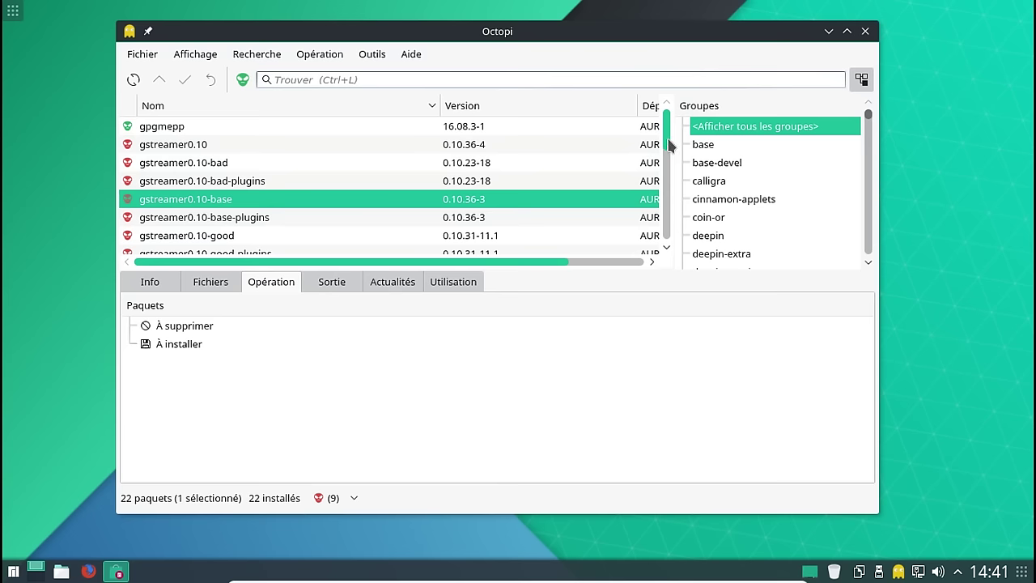
drag(667, 134, 663, 240)
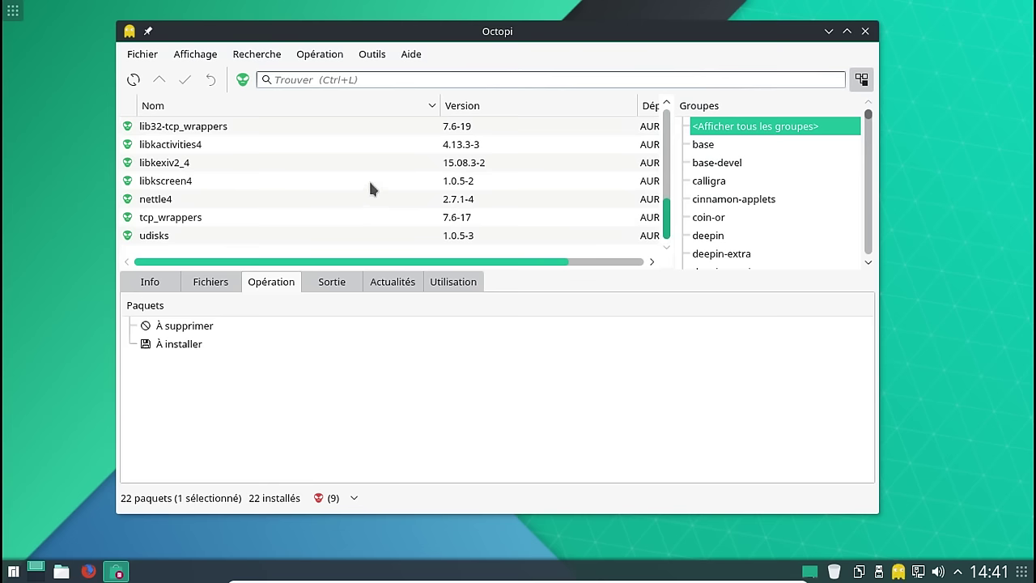
- Close Octopi and review the Icon and Synchronization options of its update notifier
click(371, 54)
click(865, 31)
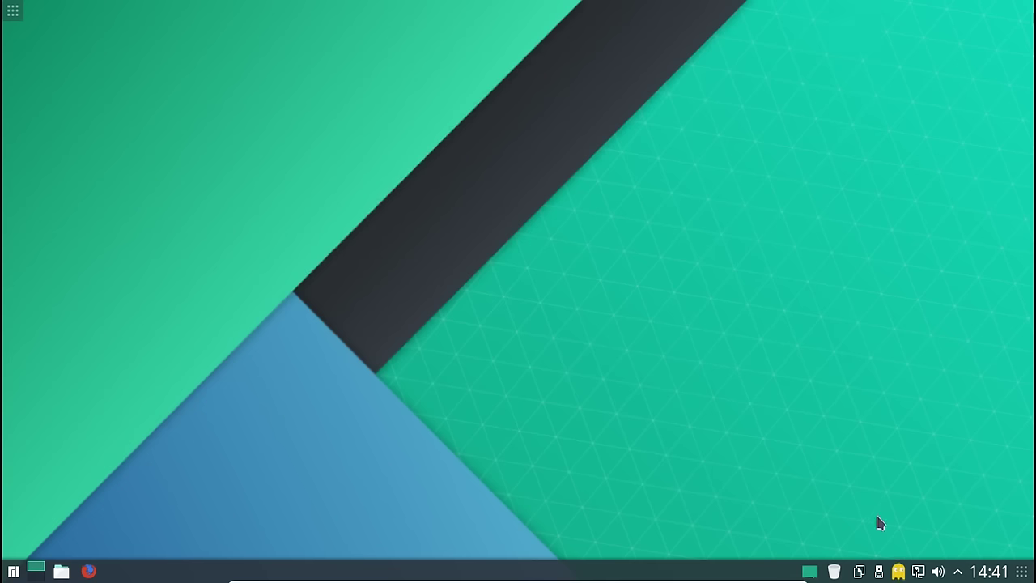
right_click(906, 571)
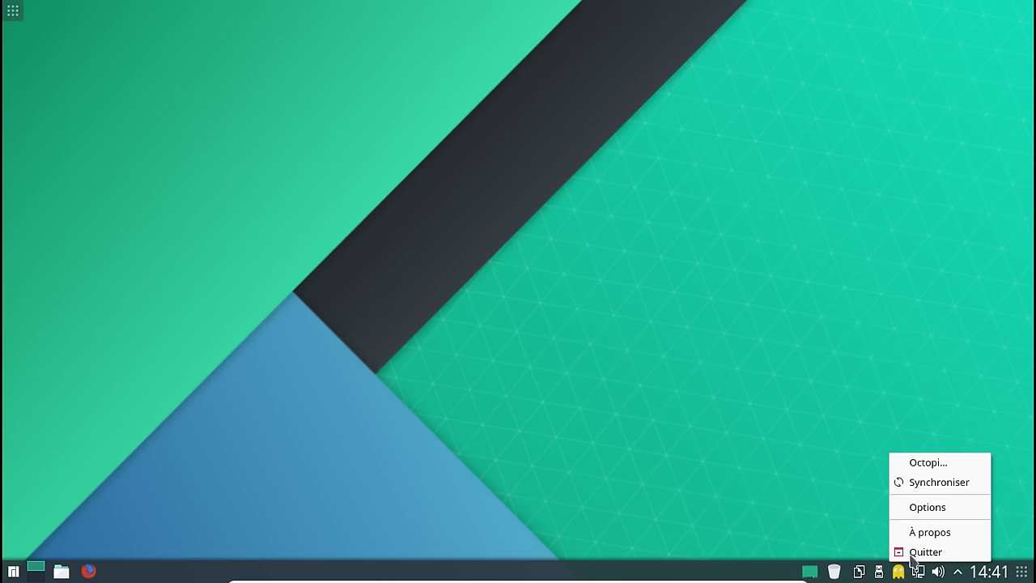
click(928, 507)
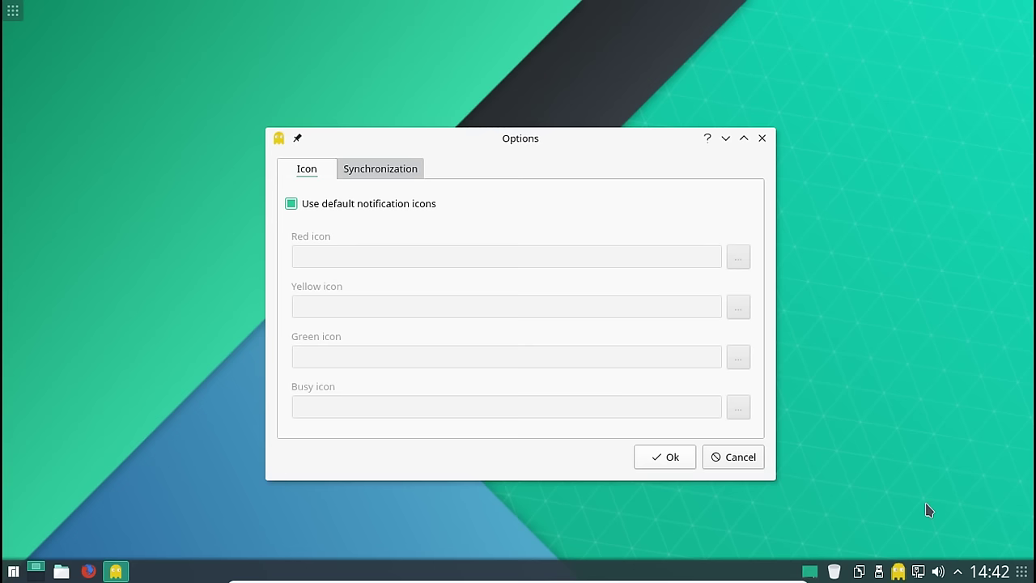
click(358, 172)
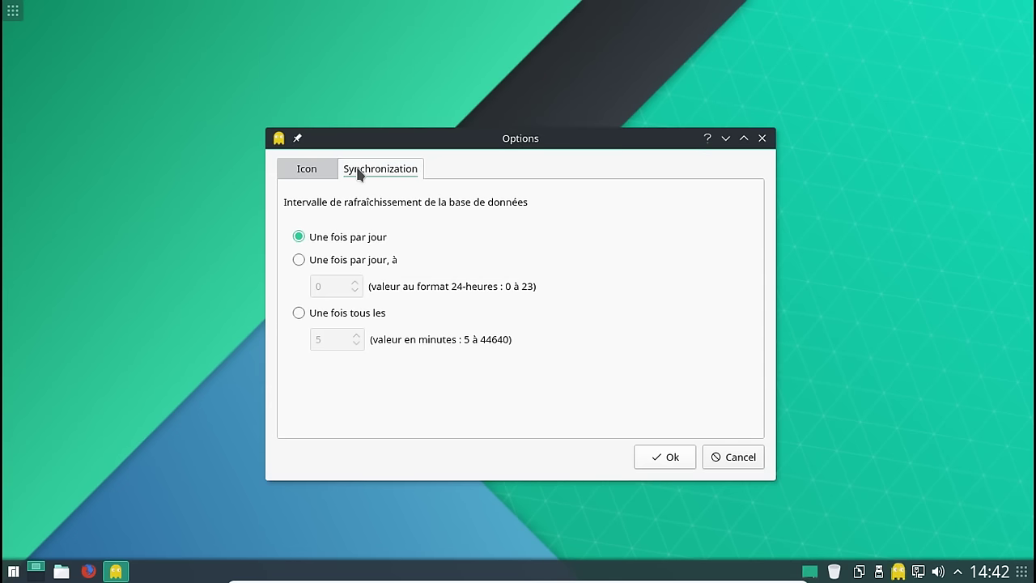
click(313, 172)
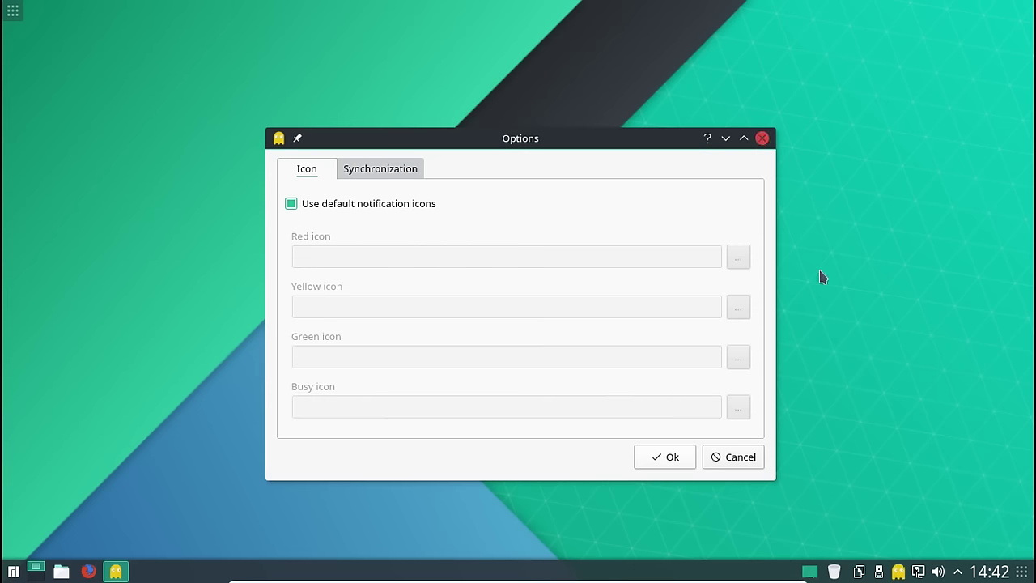
click(761, 139)
- Reopen Octopi from its notifier, view the information of package 0ad, and check Octopi's version details
right_click(898, 572)
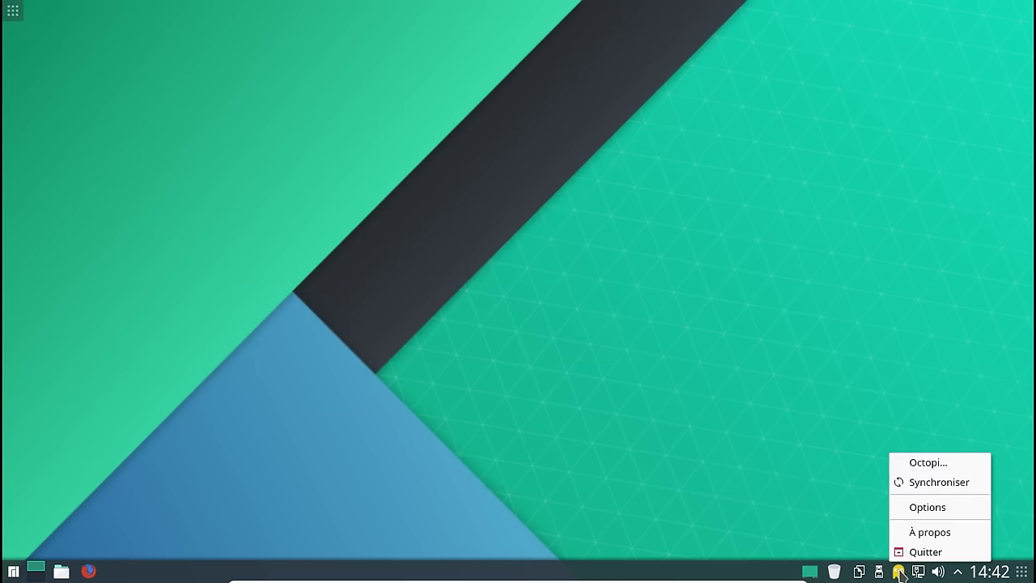
click(924, 470)
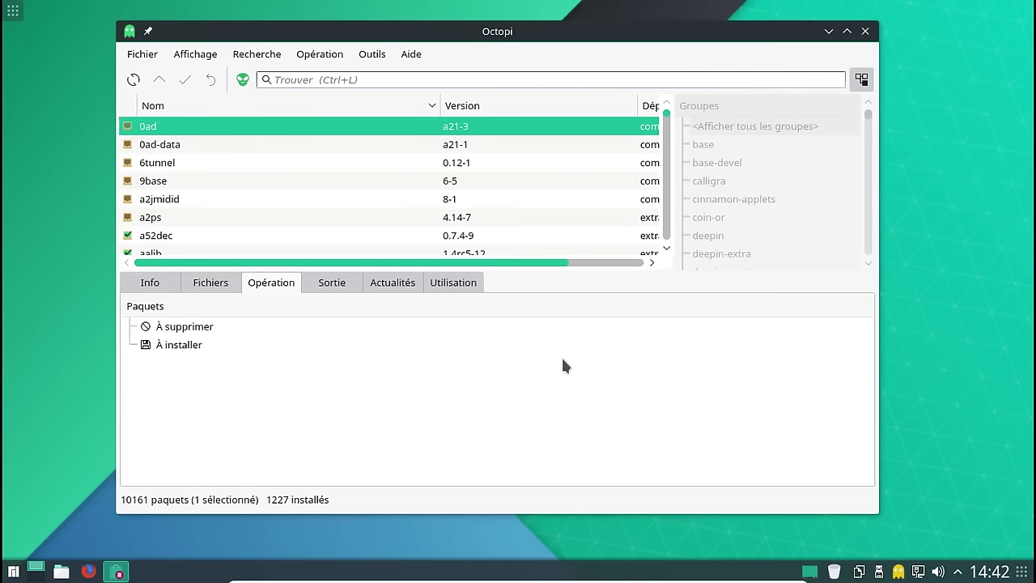
click(151, 282)
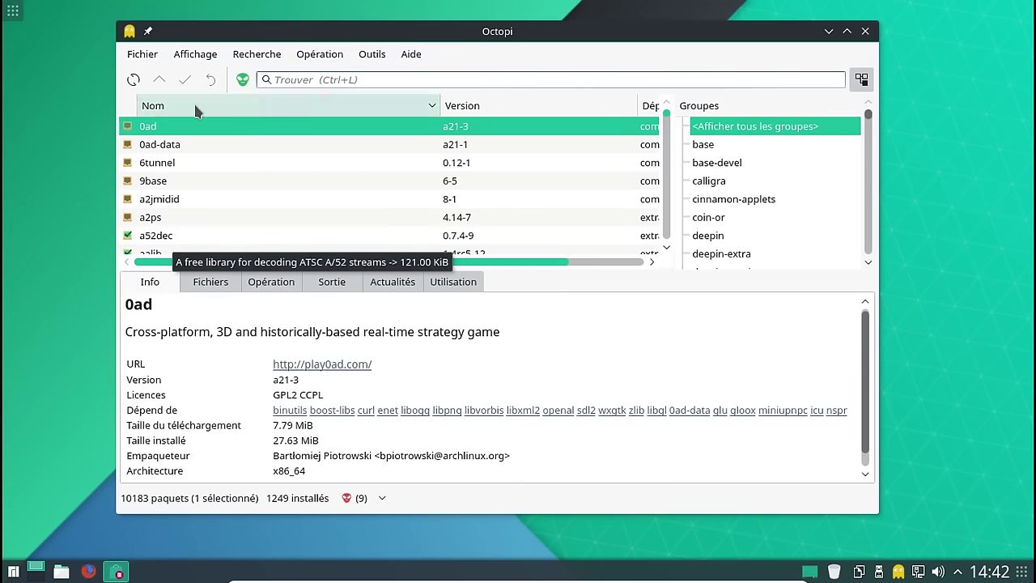
click(379, 57)
mouse_move(411, 57)
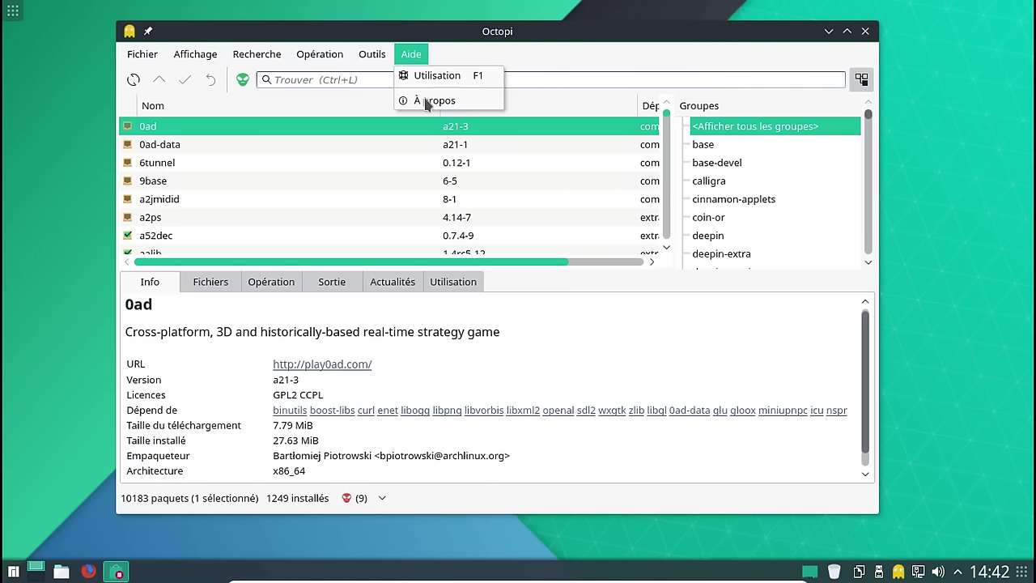
click(425, 100)
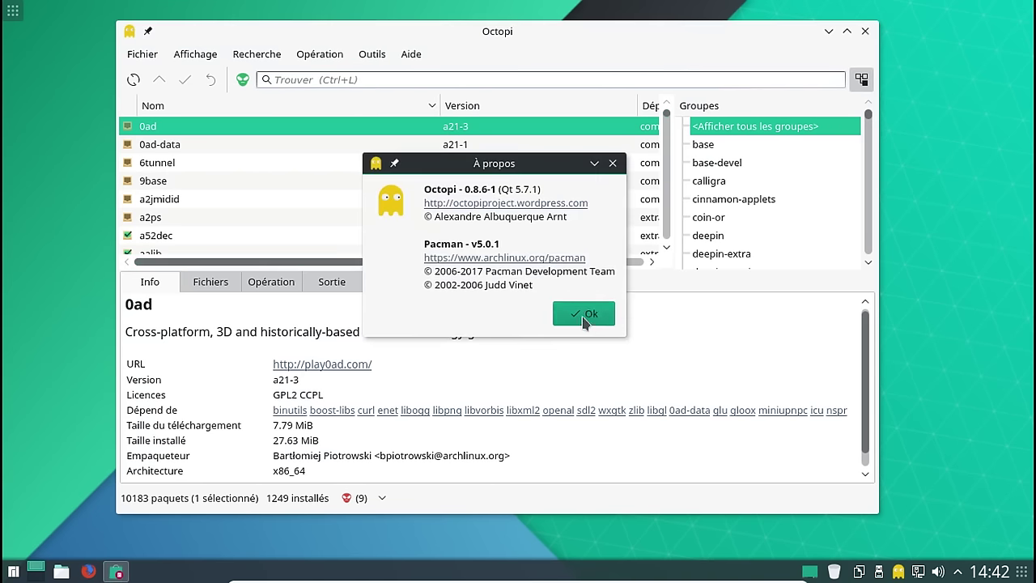
click(585, 314)
- Review Octopi's Backend, Icon and Terminal options, and close the options dialog
click(373, 55)
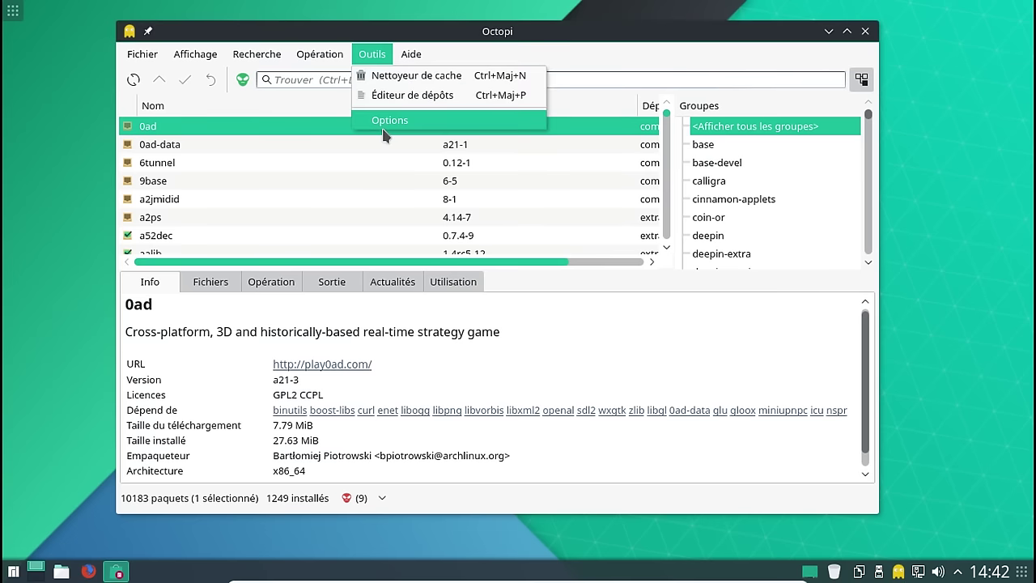
click(384, 126)
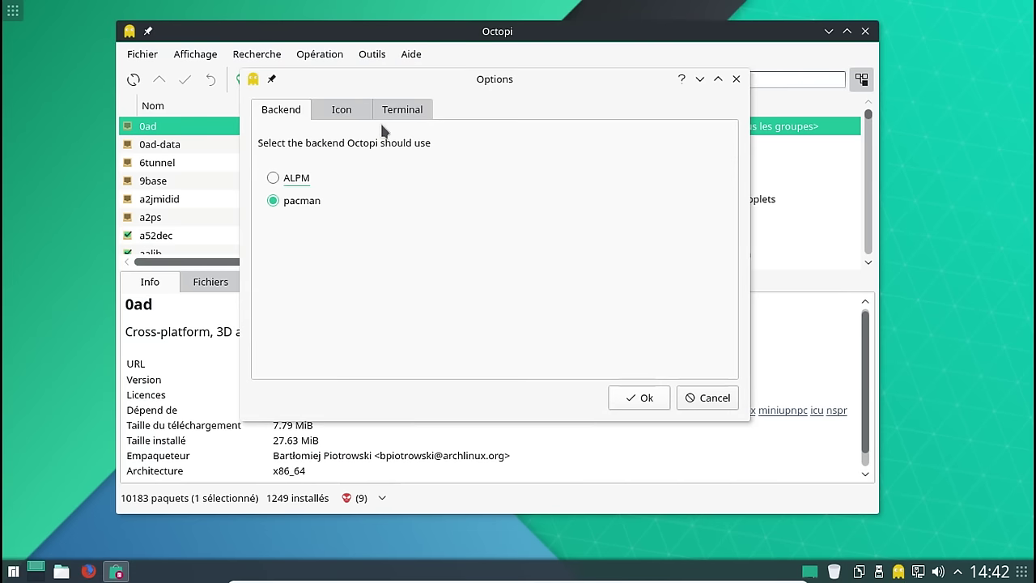
click(338, 116)
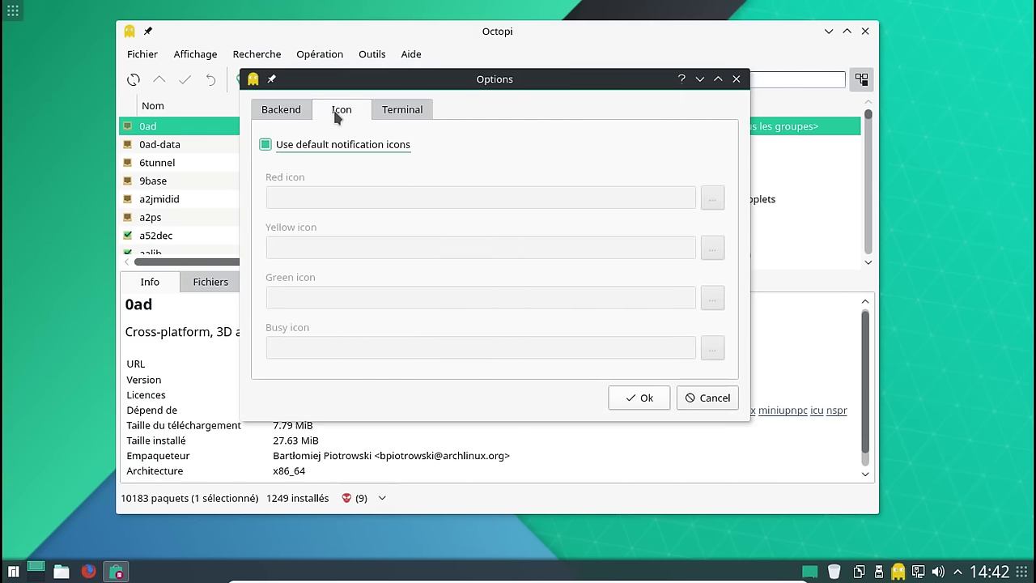
click(394, 113)
click(289, 113)
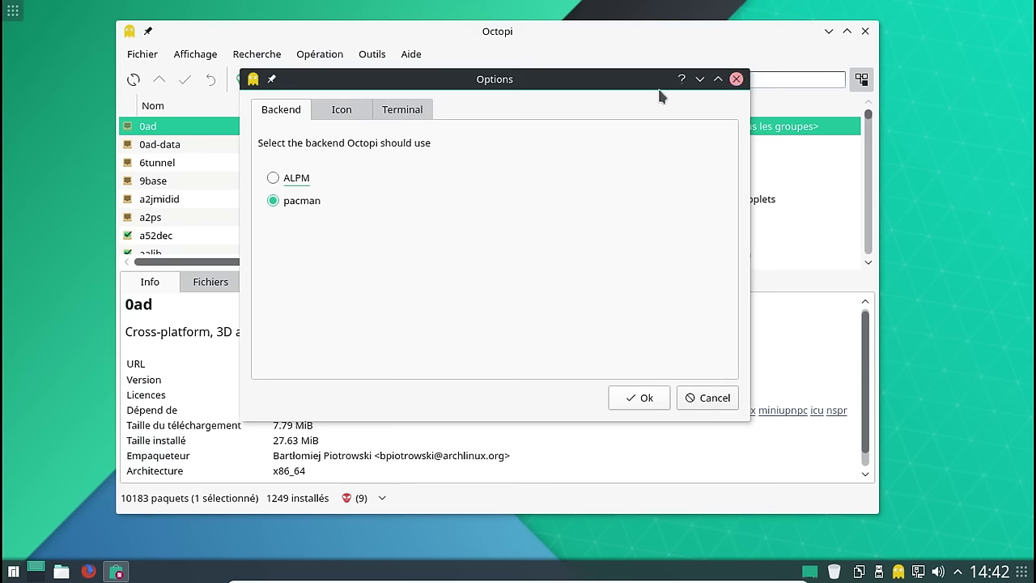
click(736, 79)
- Look through Octopi's available file, view, operation, tool and help commands, and close Octopi
click(144, 55)
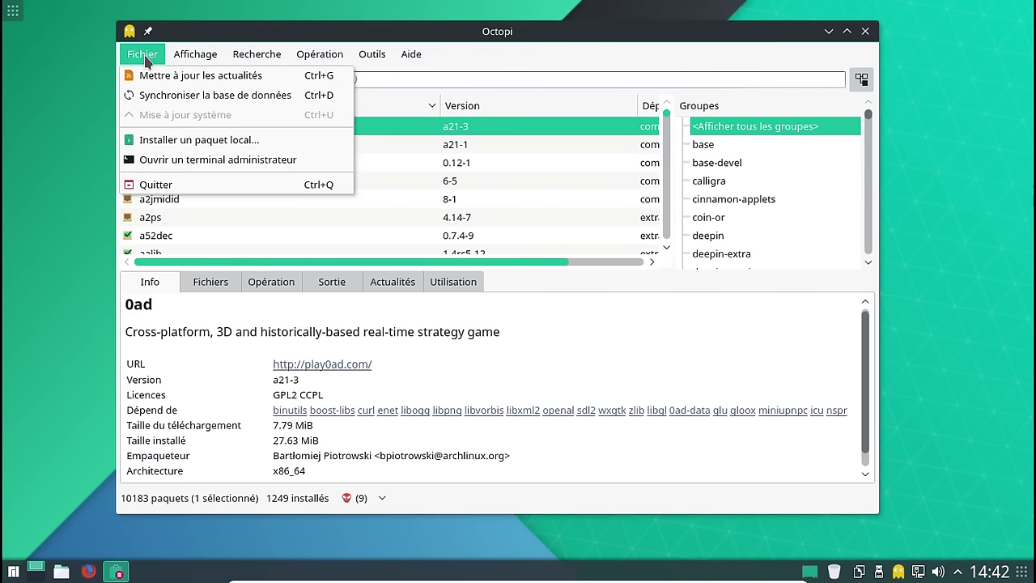
click(185, 57)
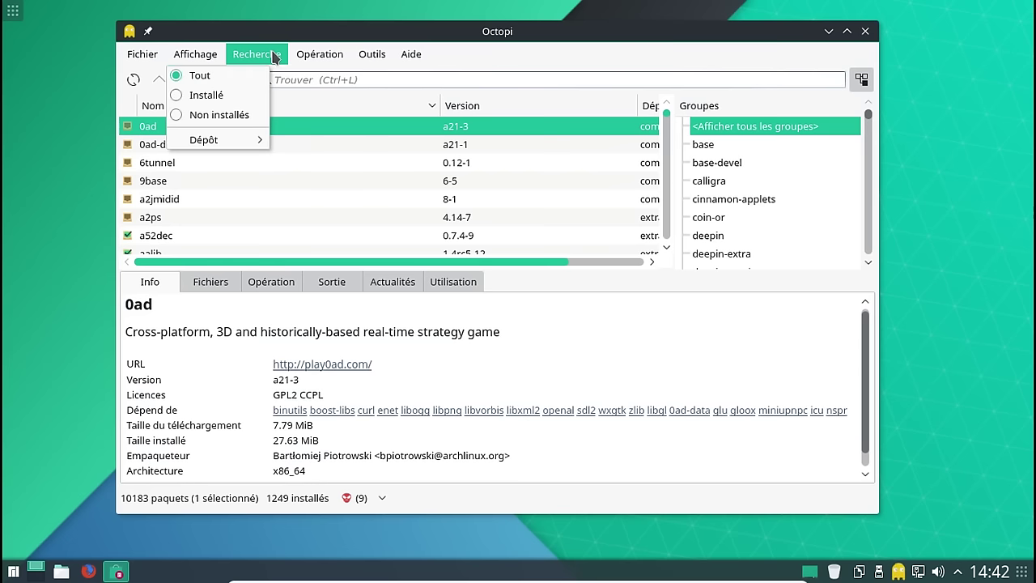
mouse_move(310, 58)
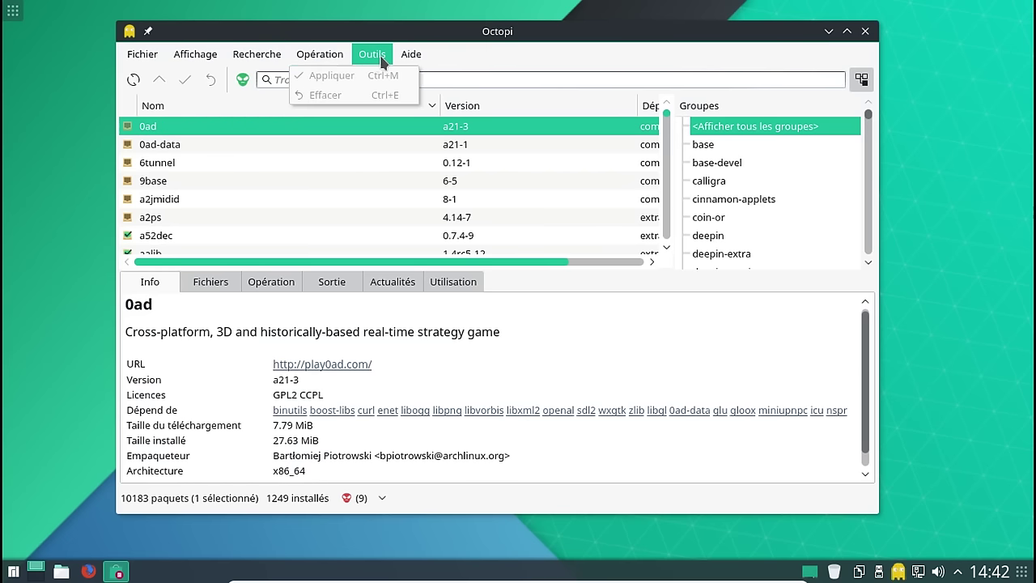
mouse_move(380, 60)
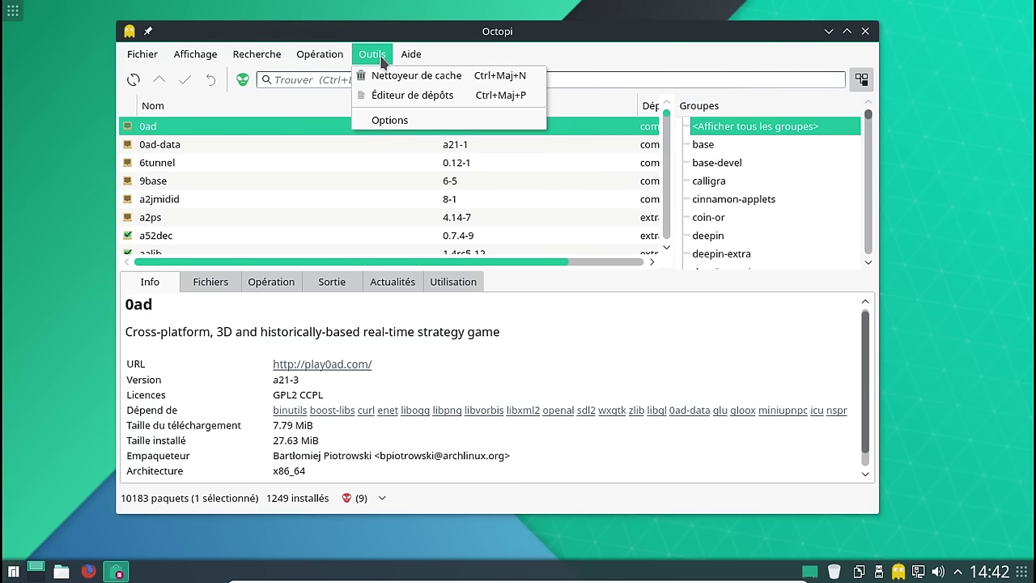
mouse_move(411, 55)
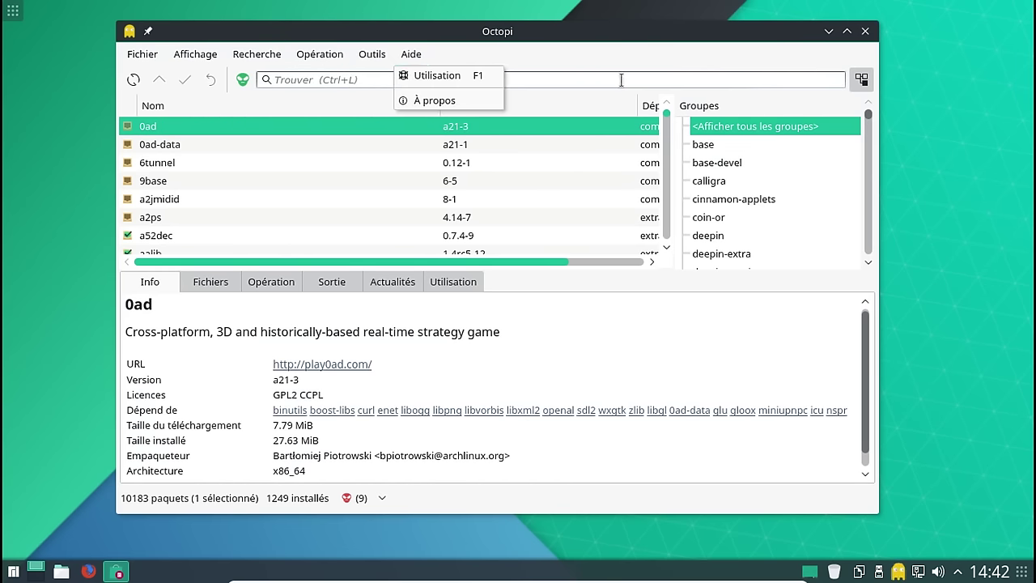
click(680, 61)
click(863, 34)
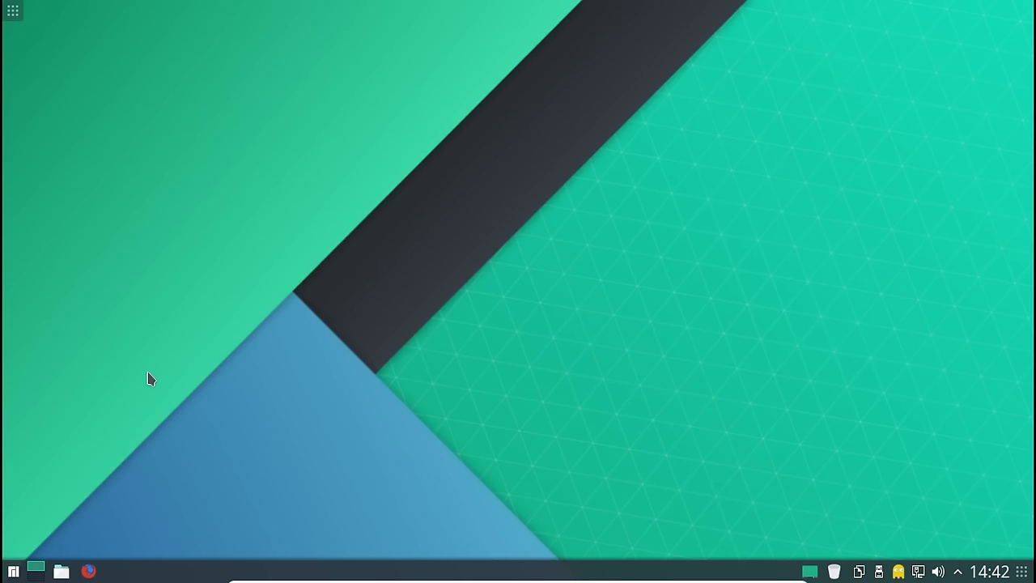
- Open a Konsole terminal and list the orphaned packages with yaourt -Qdt
click(16, 574)
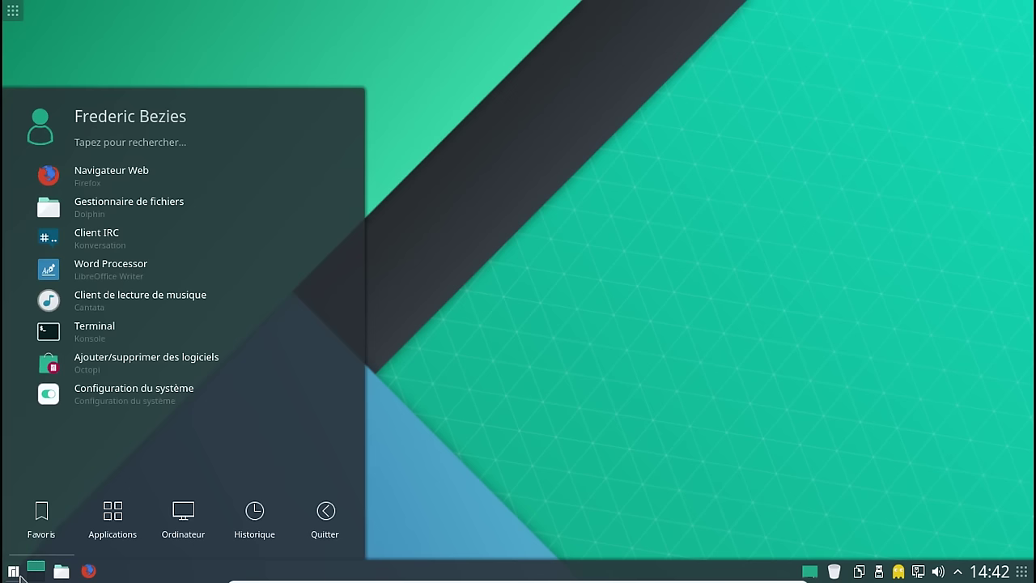
click(81, 337)
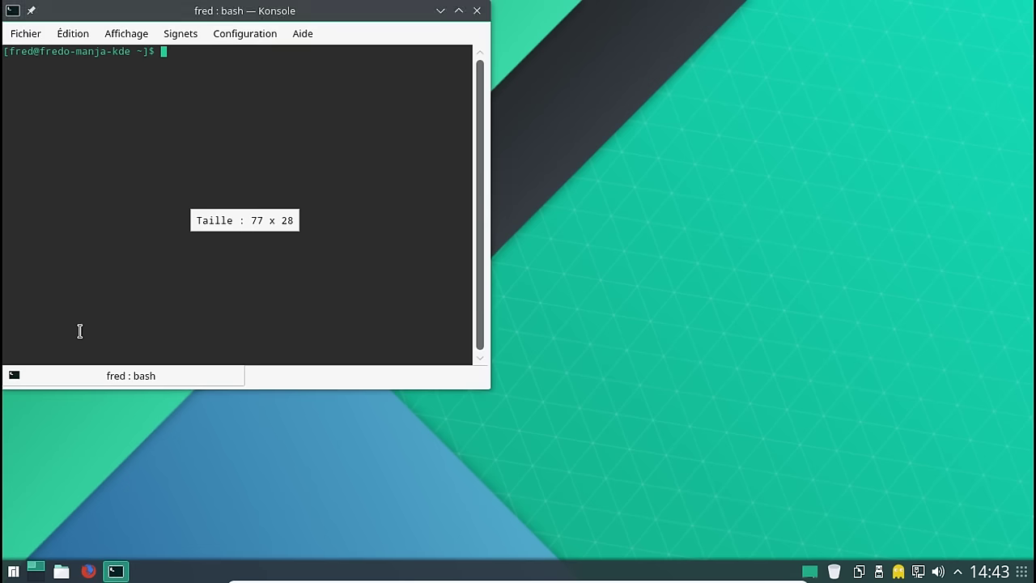
text(ya)
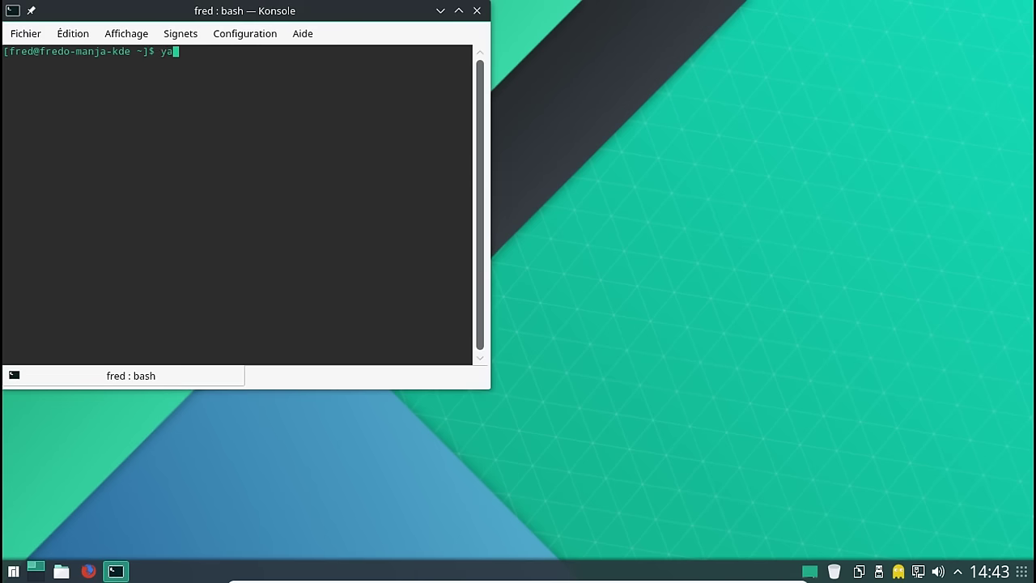
text(ourt -Qdt)
key(Return)
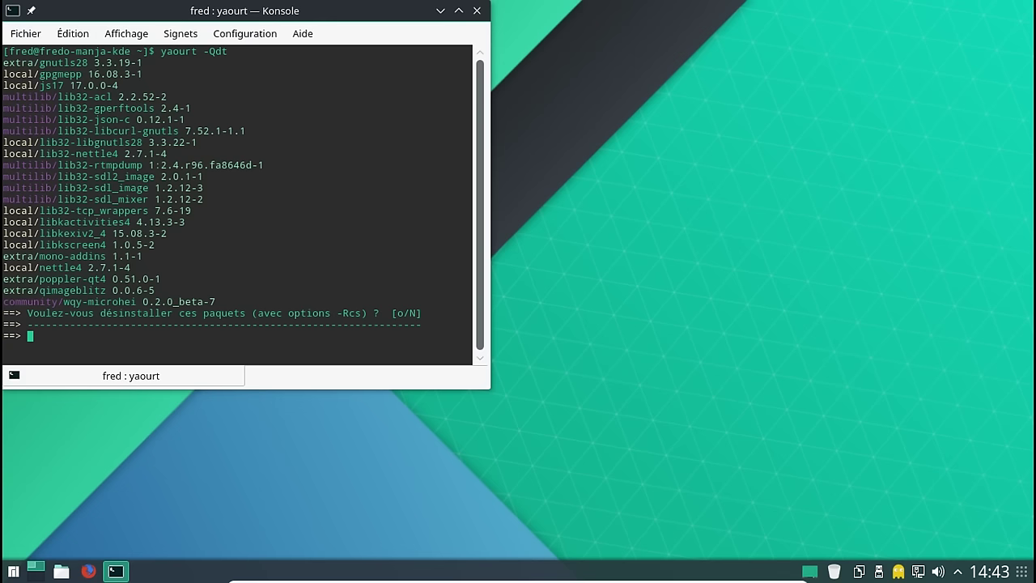
- Accept uninstalling the orphaned packages with the -Rcs options, enter the sudo password, and confirm the removal
text(o)
key(Return)
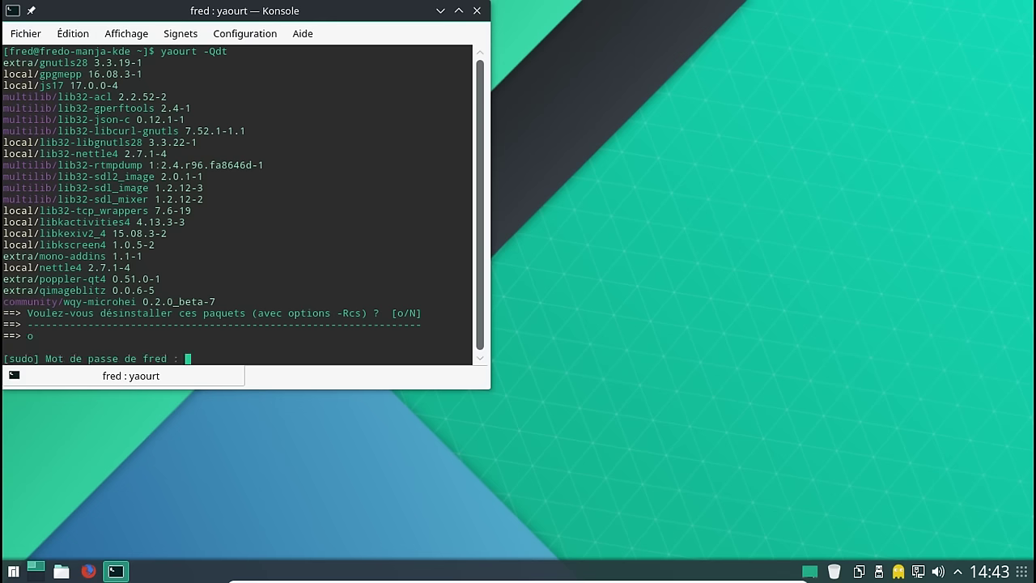
key(Return)
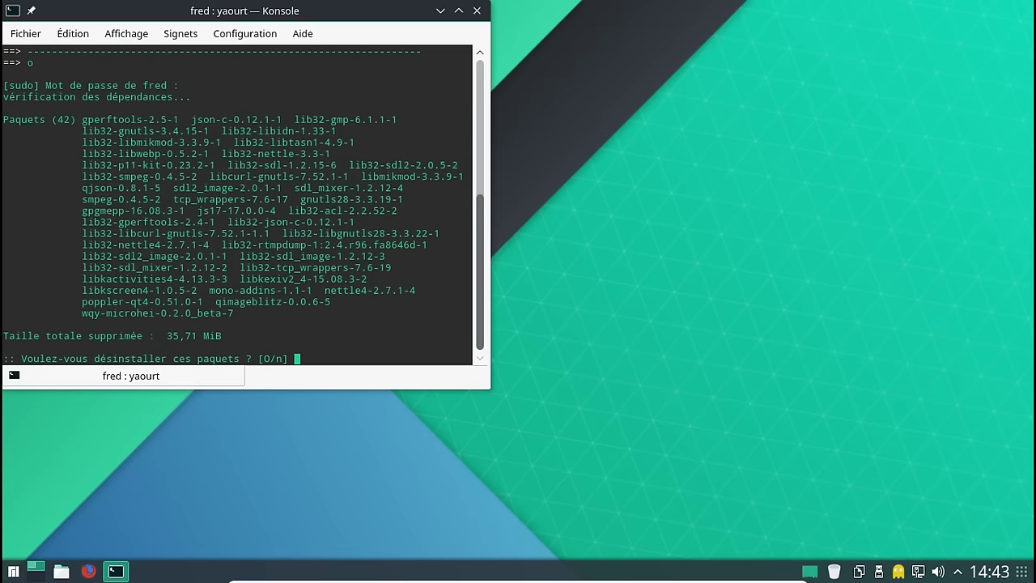
text(o)
key(Return)
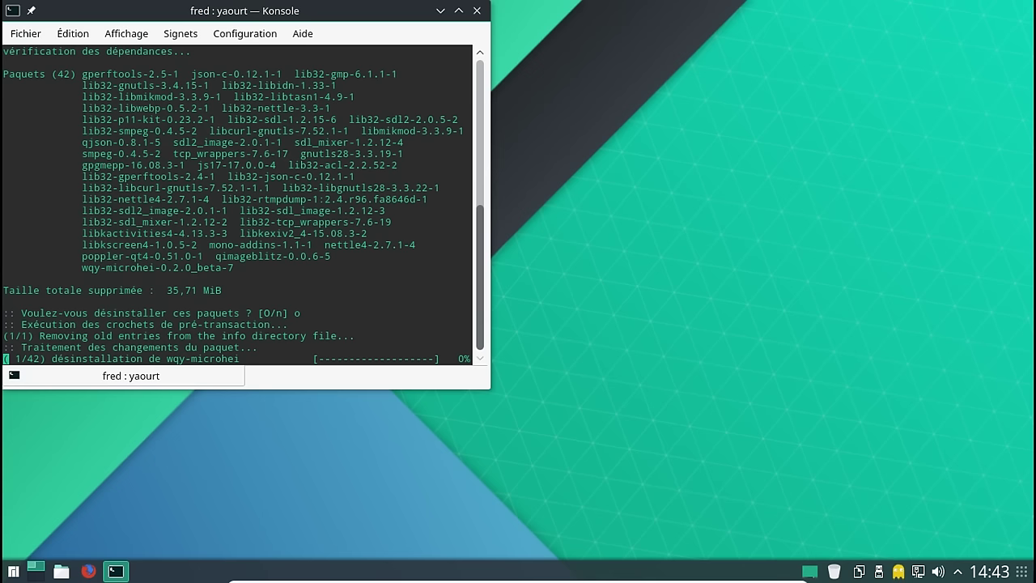
- View the home folder in Dolphin while the removal finishes, and close Dolphin and the terminal
click(13, 572)
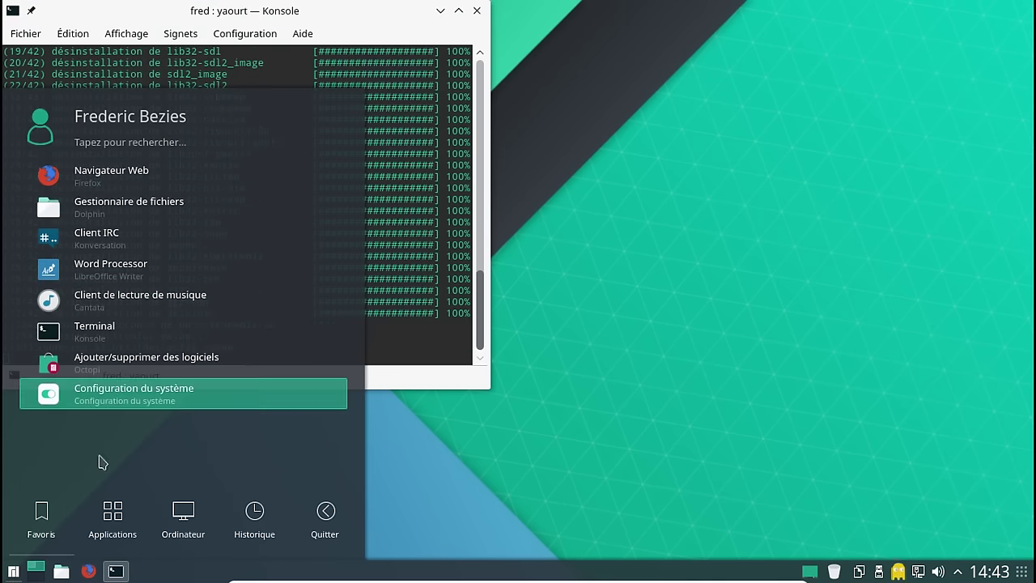
key(Right)
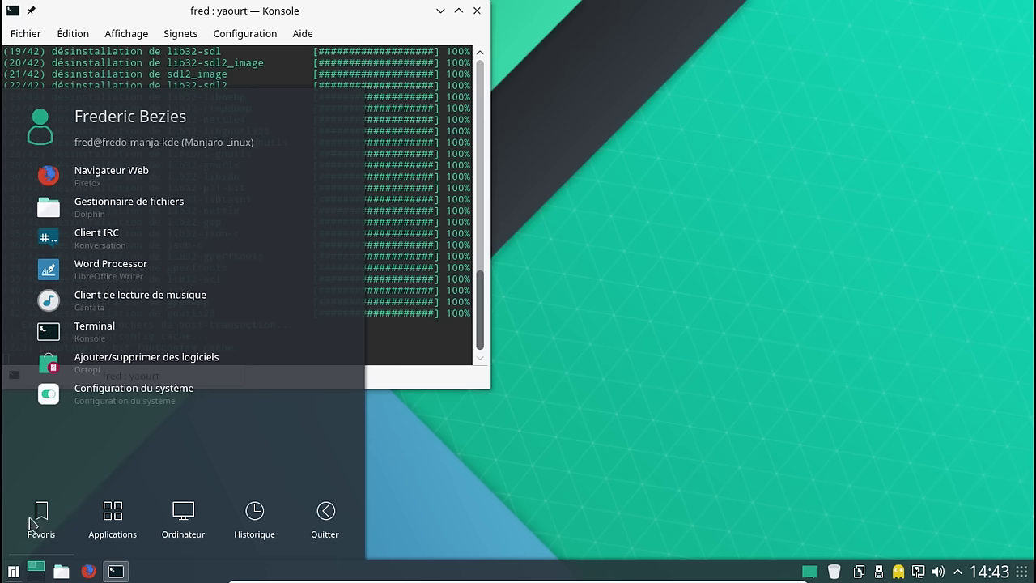
click(92, 208)
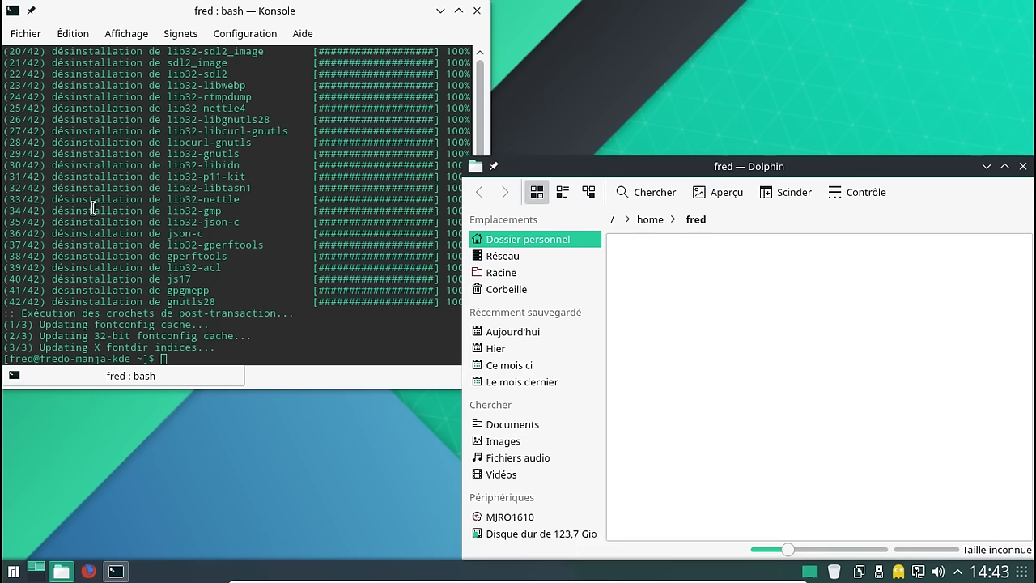
drag(664, 165, 486, 82)
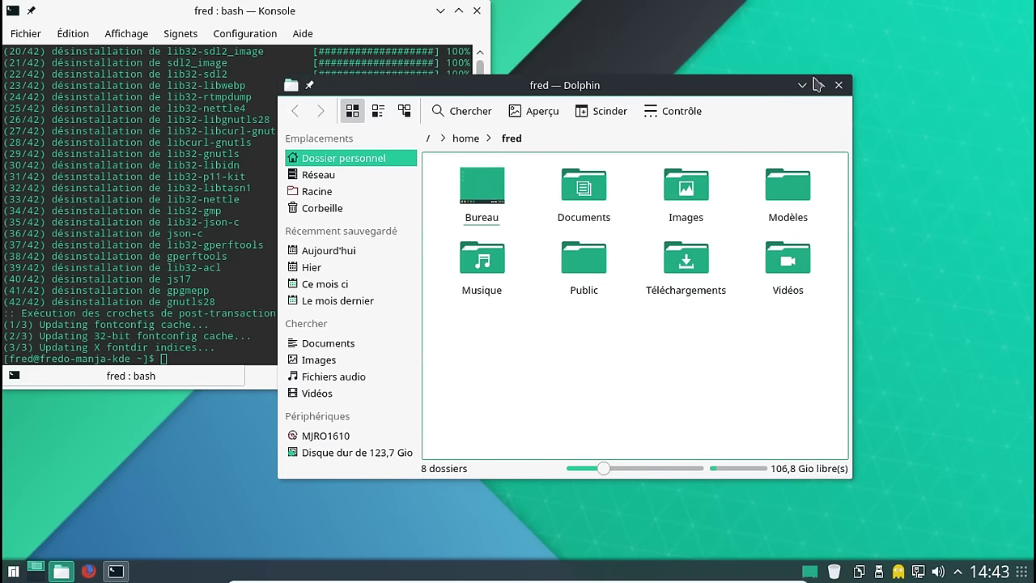
click(839, 85)
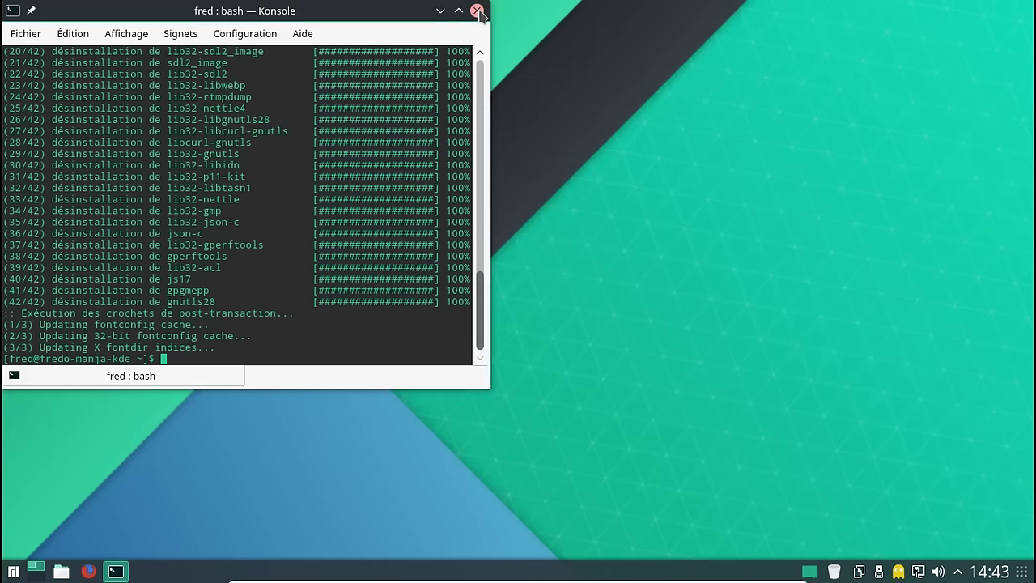
click(478, 12)
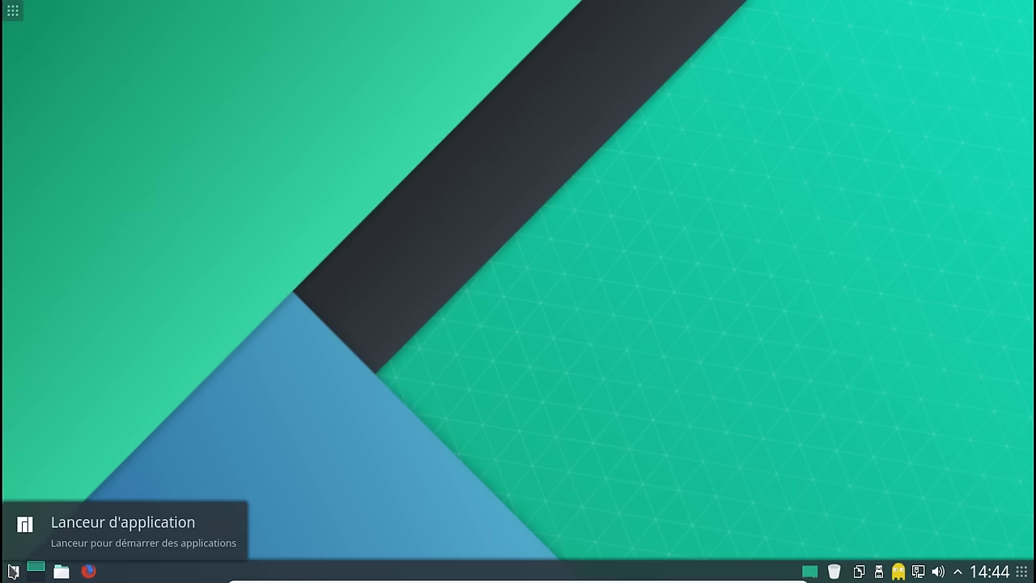
- Shut down the Manjaro Linux KDE virtual machine
click(12, 571)
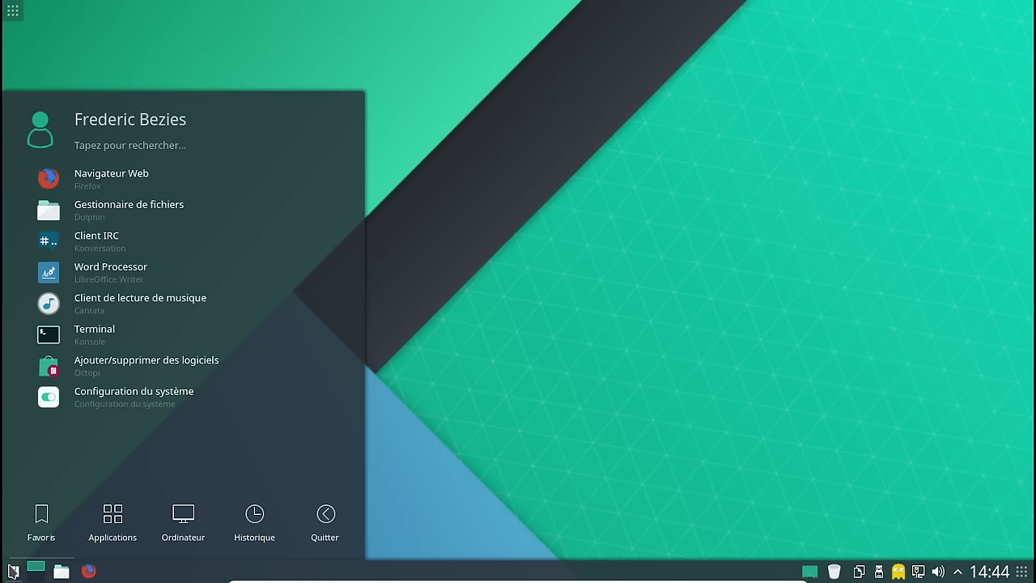
click(324, 513)
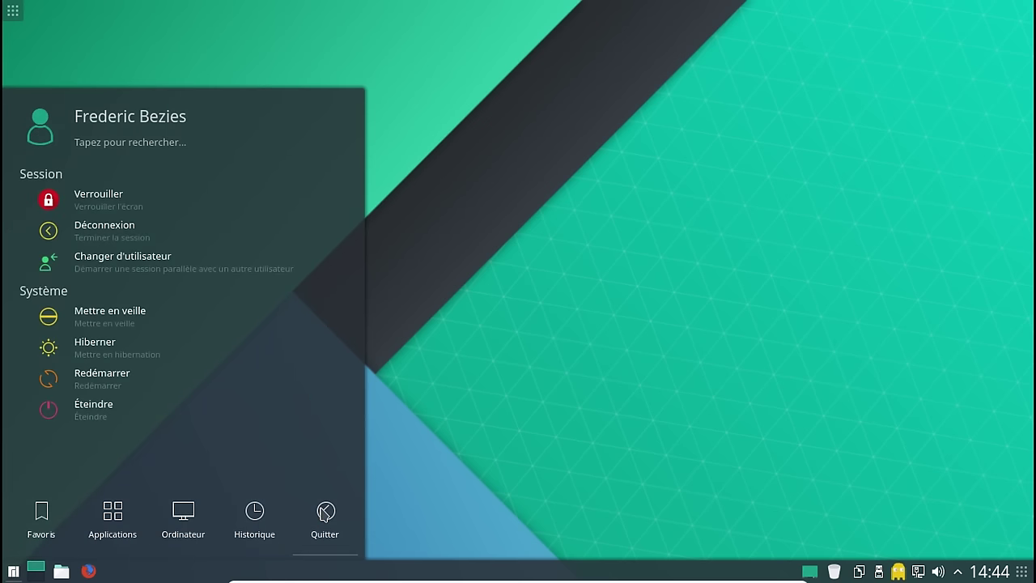
click(101, 410)
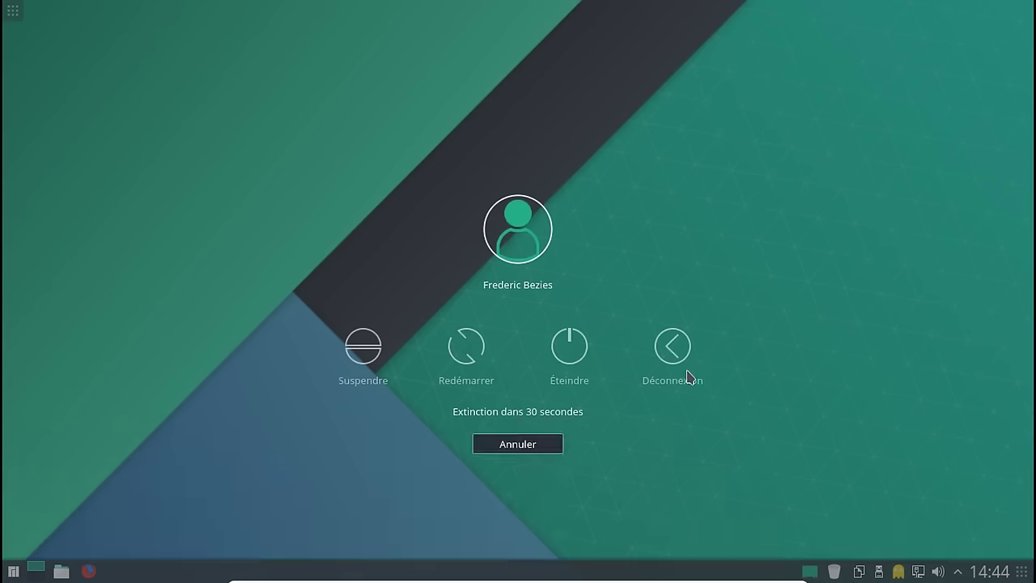
click(572, 357)
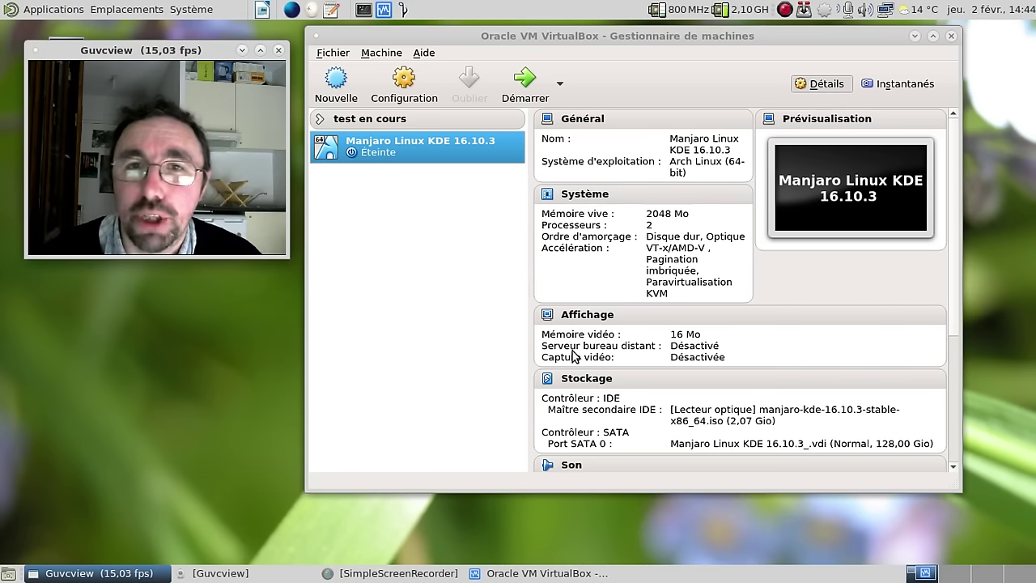
click(804, 10)
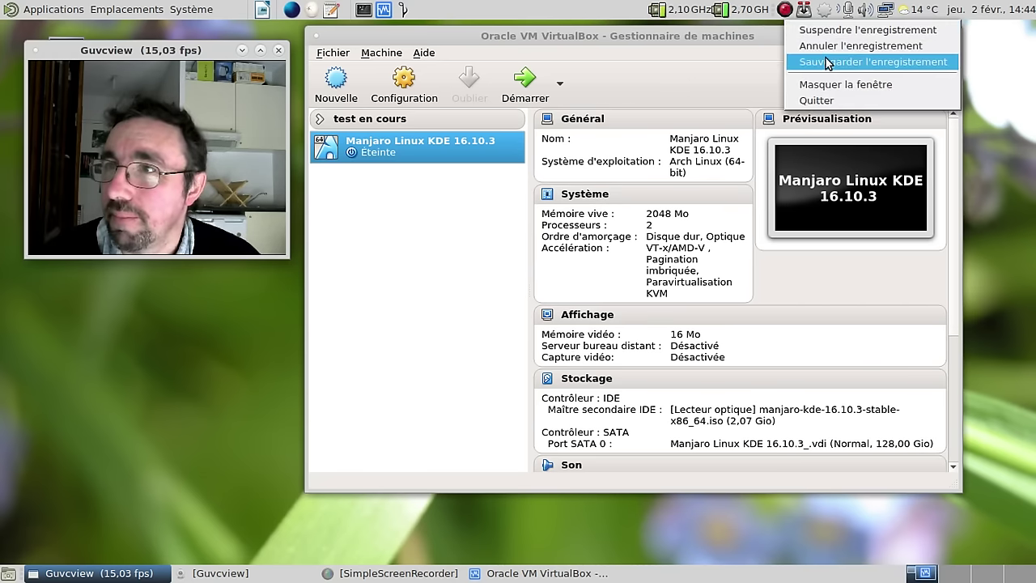